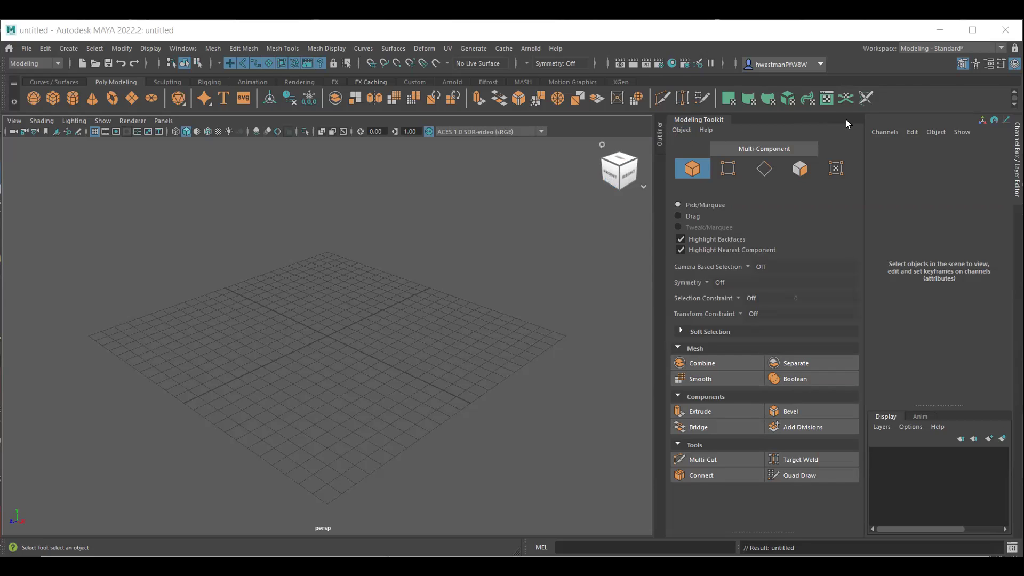
Step: Hide the Modeling Toolkit panel so the empty scene's viewport spans the full width
left_click(963, 64)
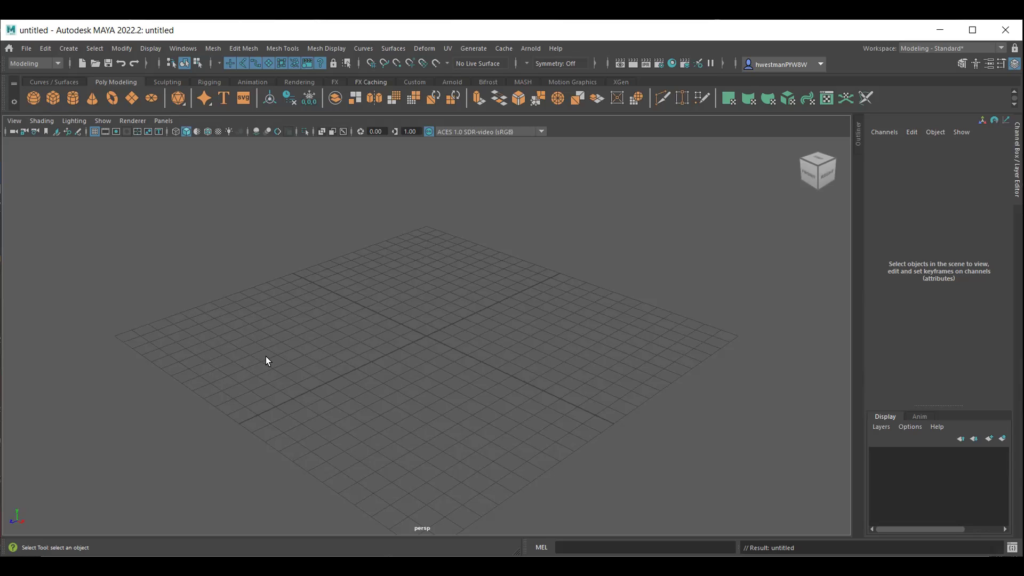
Step: Discard a test cube, then create a polygon plane at the origin and frame it
left_click(53, 98)
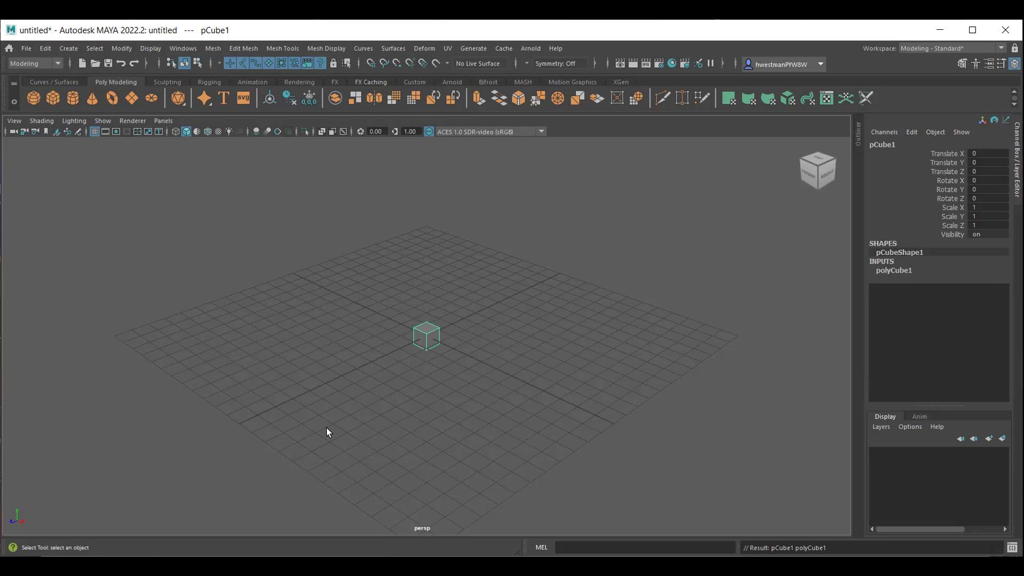
key("Delete")
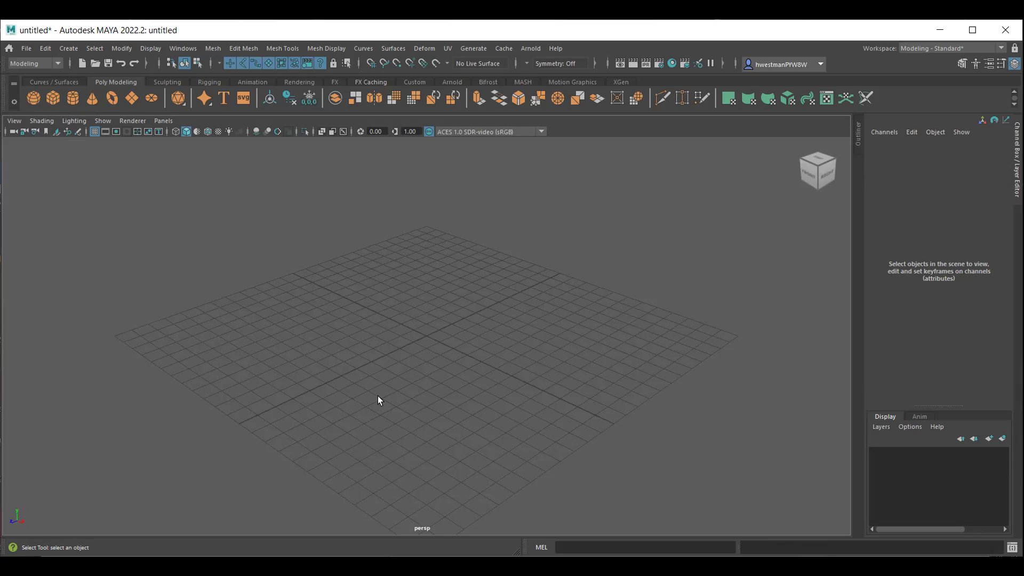
left_click(67, 49)
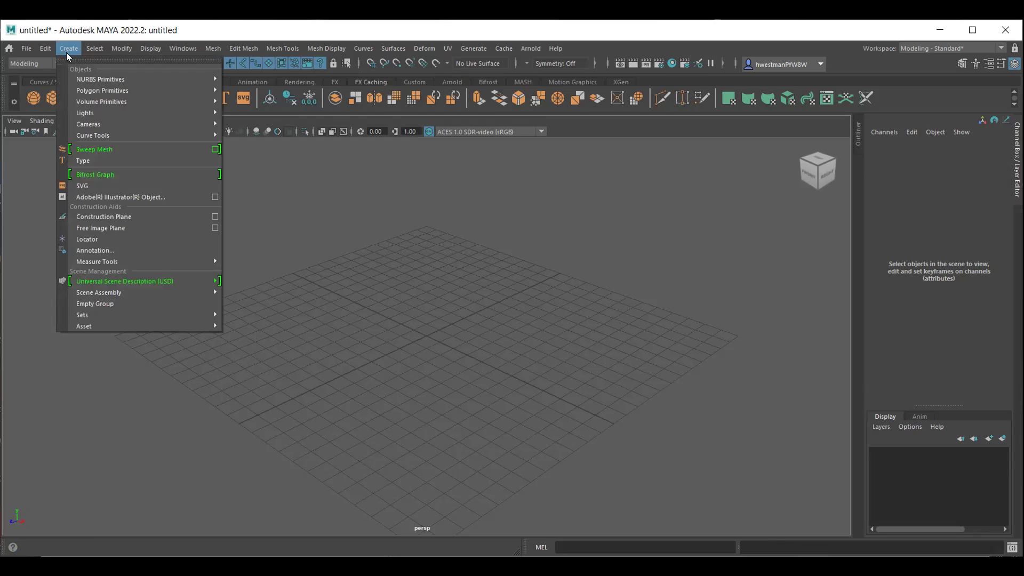
mouse_move(103, 91)
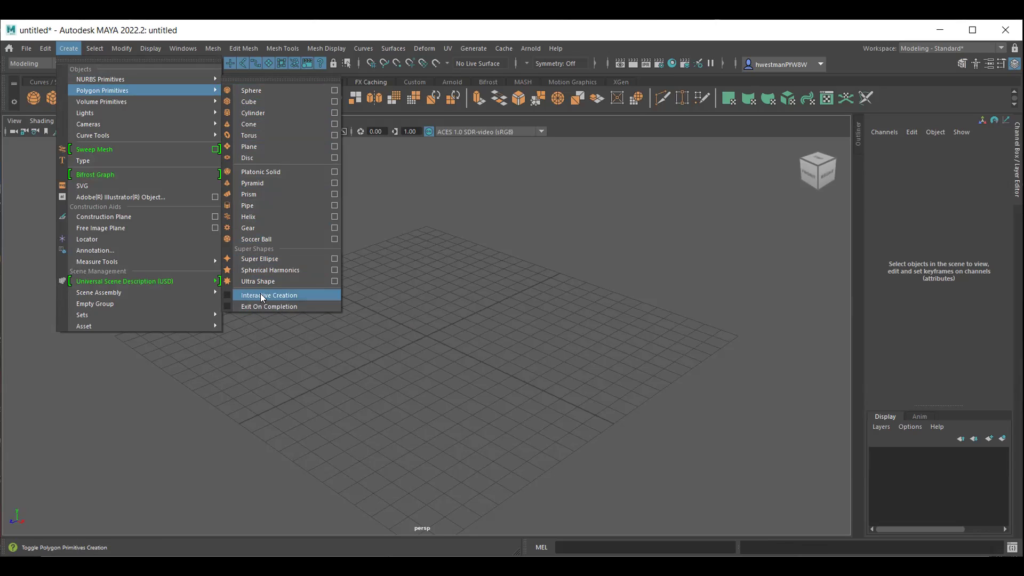
left_click(262, 146)
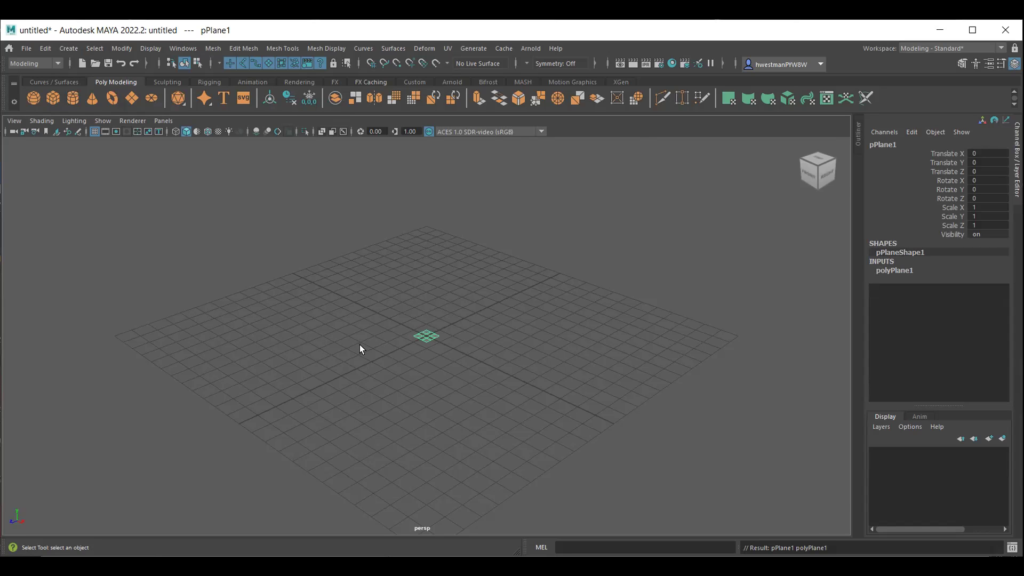
key("f")
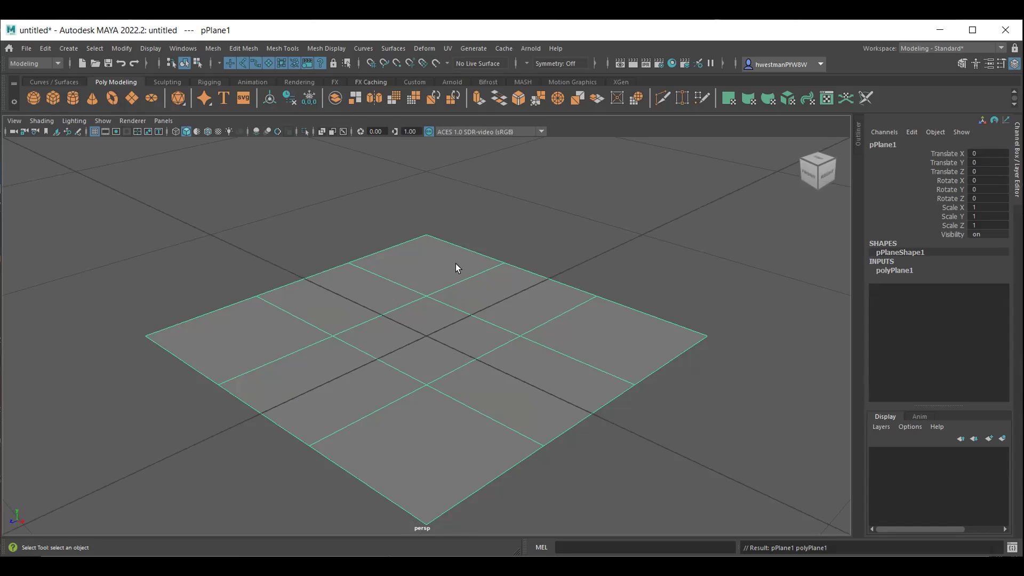
Step: Rename the plane's polyPlane1 creation input to 'box' in the Channel Box
double_click(897, 271)
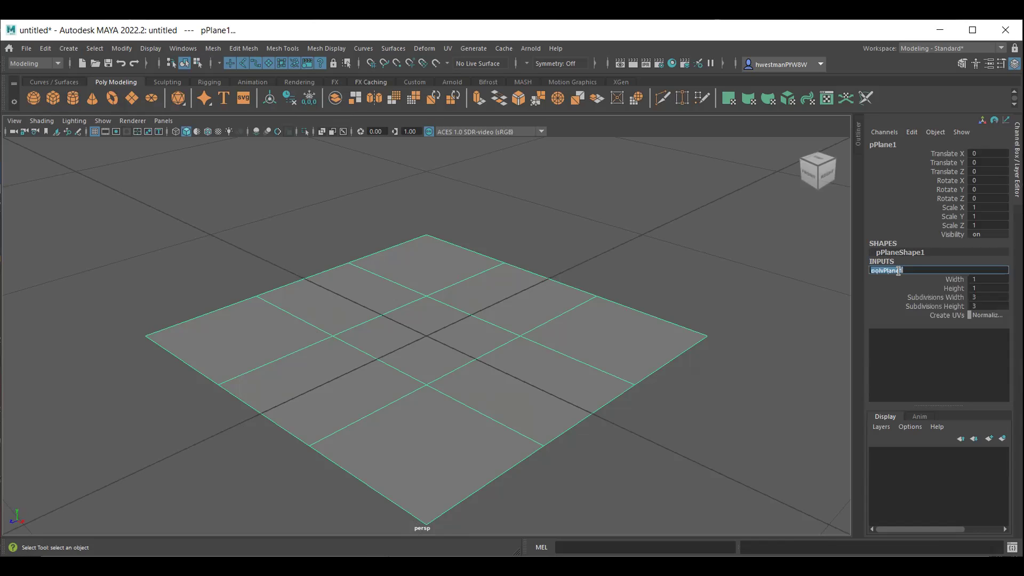
type("box")
key("Return")
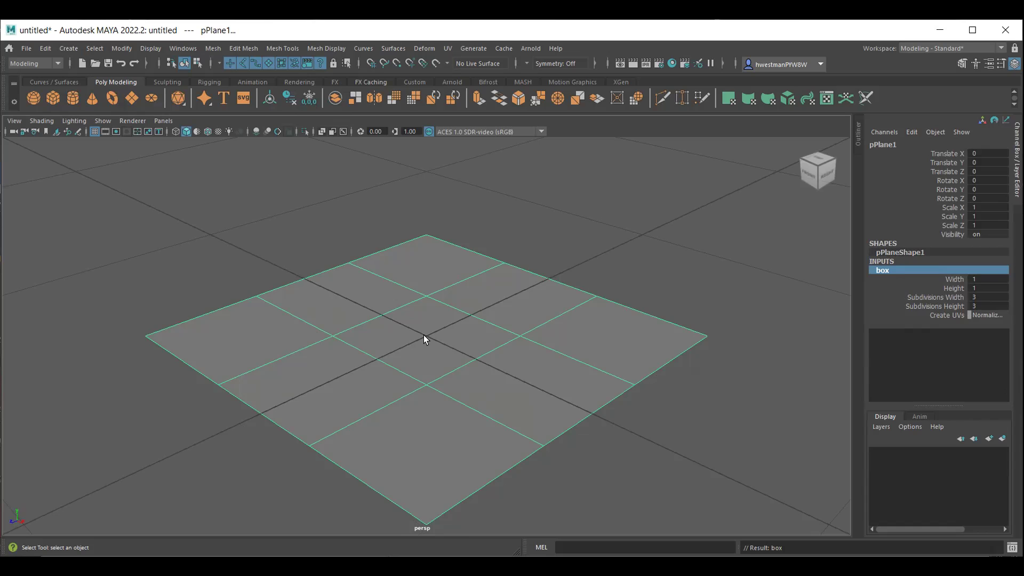
Step: Delete the plane's four corner faces and select the remaining centre face of the cross
right_click_drag(427, 303, 426, 335)
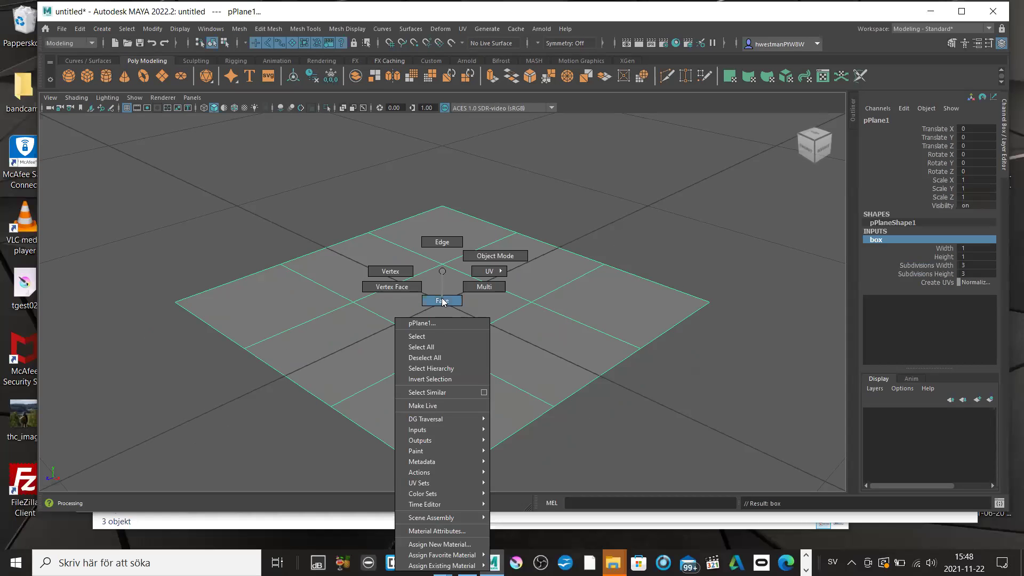
left_click(450, 245)
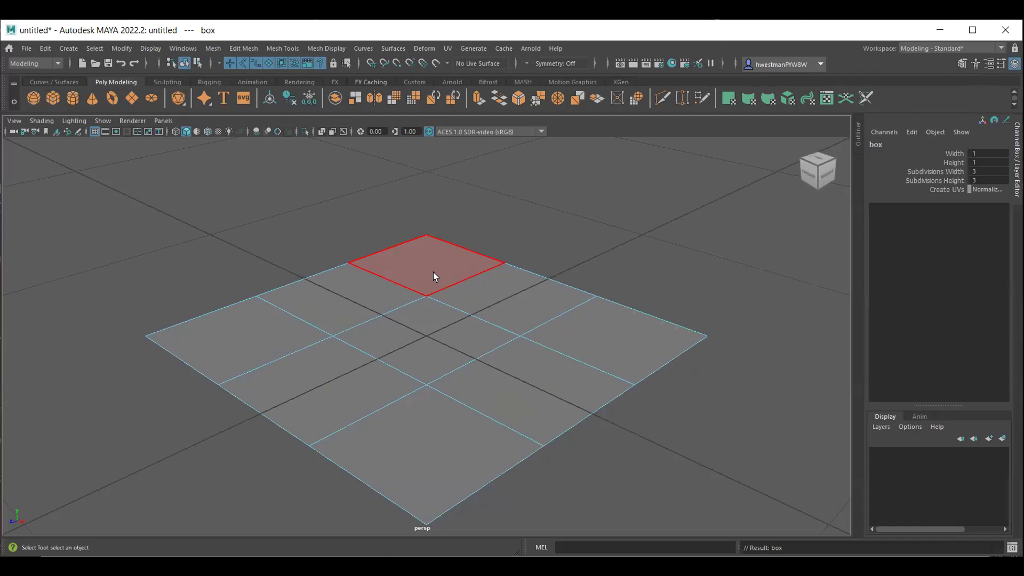
left_click(433, 272)
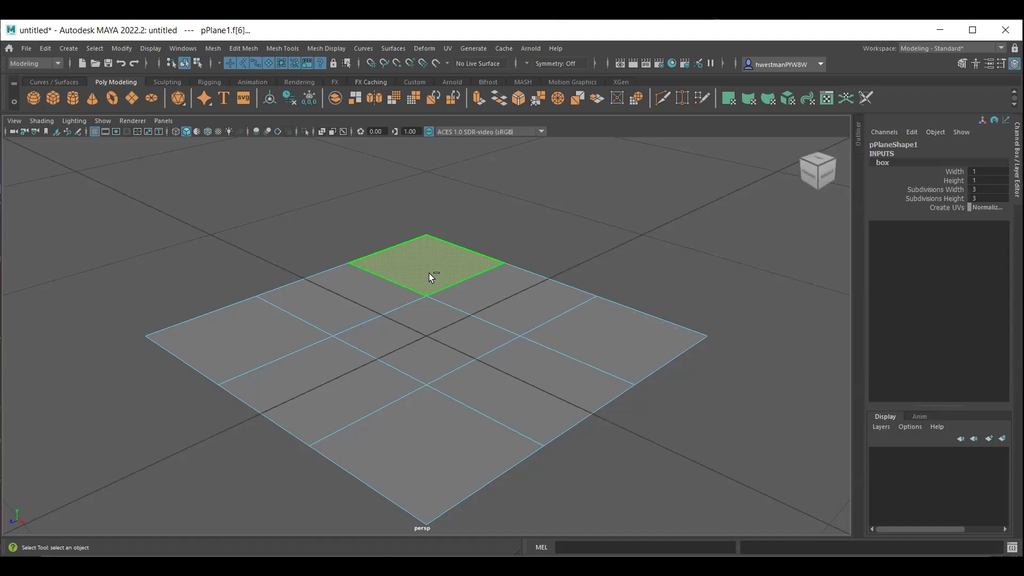
left_click(619, 348, "shift")
left_click(432, 447, "shift")
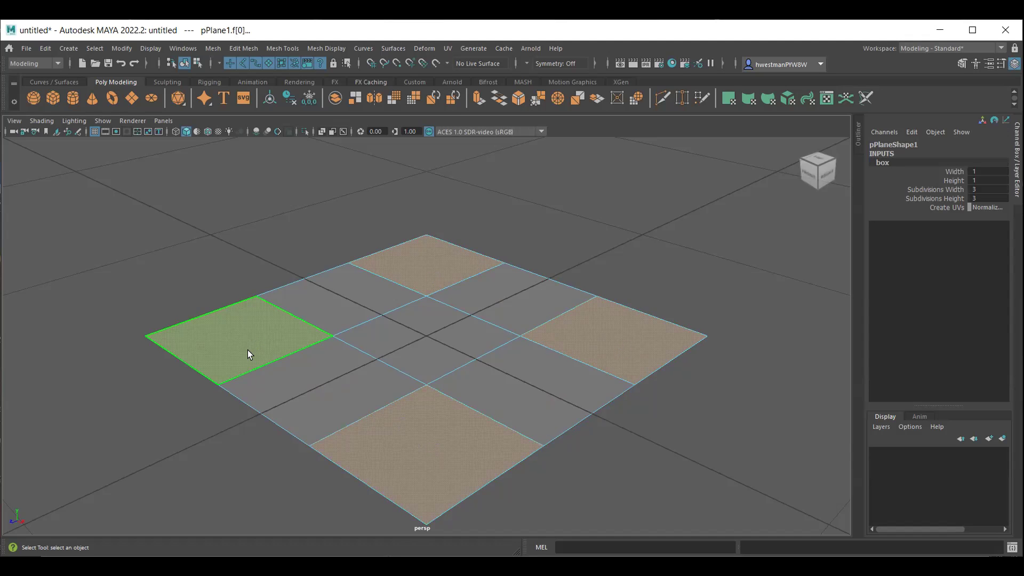
left_click(247, 350, "shift")
key("Delete")
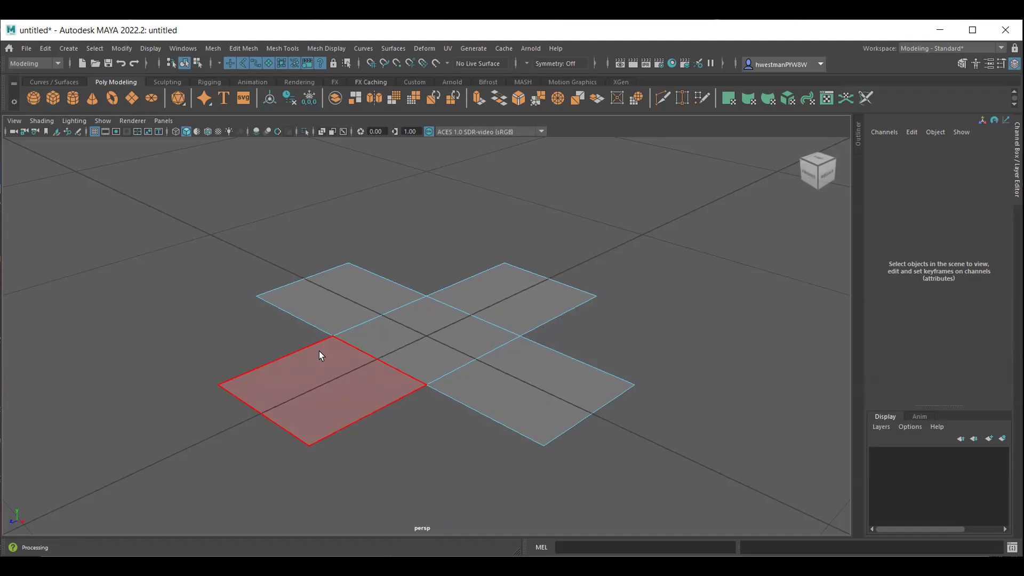
left_click(427, 342)
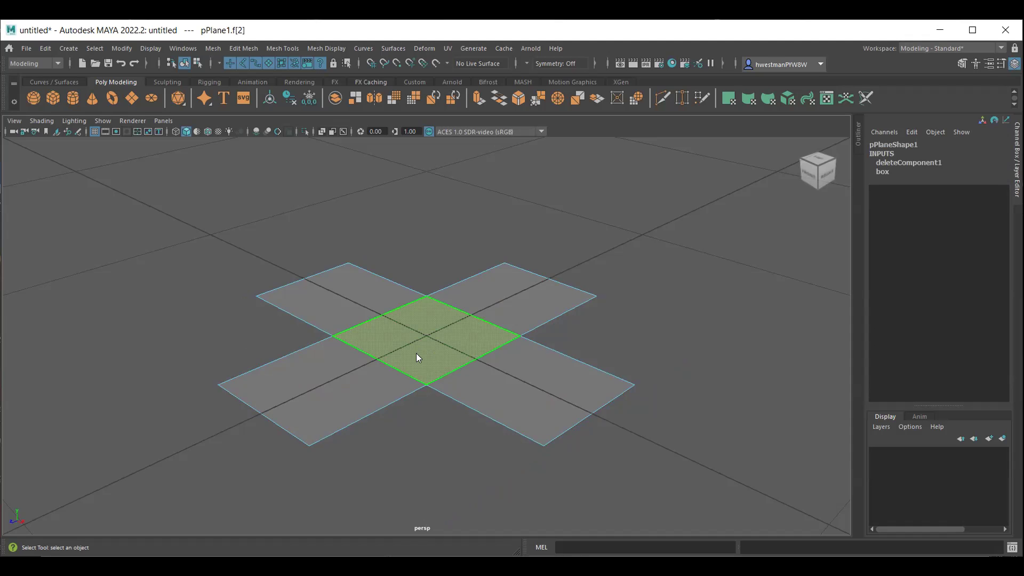
key("space")
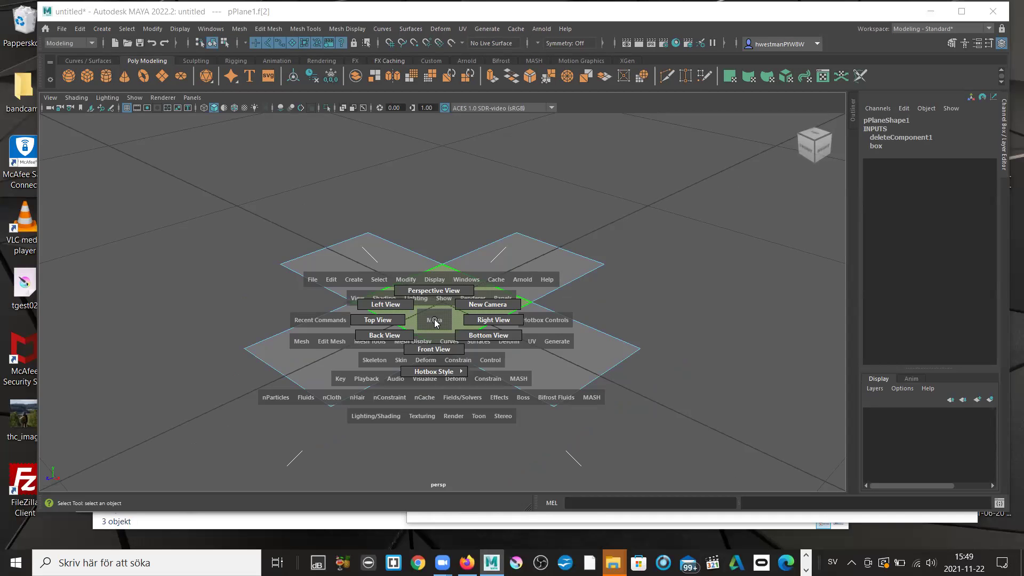
Step: In Right view, move the centre face straight up so the arms slope down
left_click(499, 321)
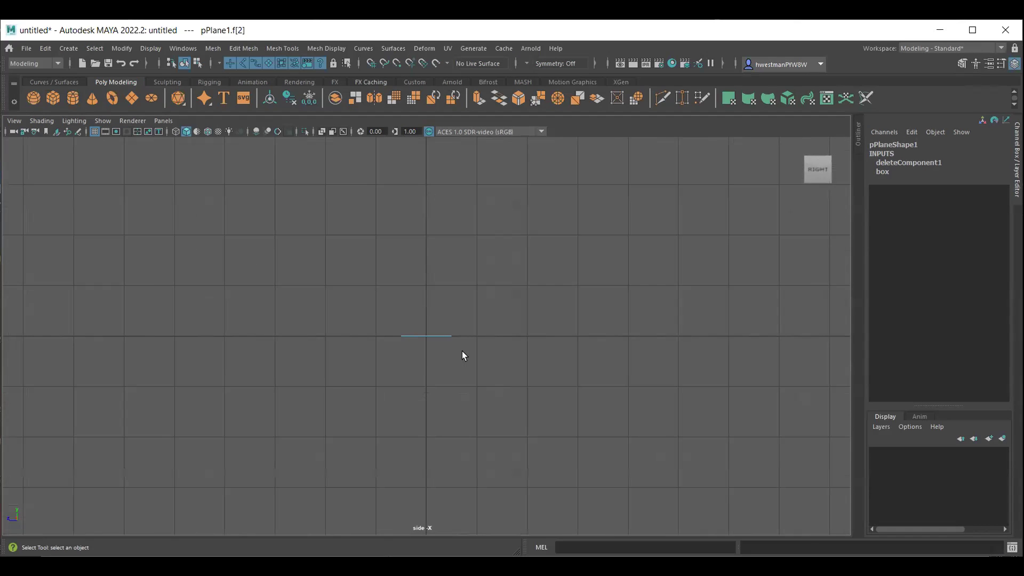
scroll(460, 368, "up", 1)
scroll(454, 378, "up", 2)
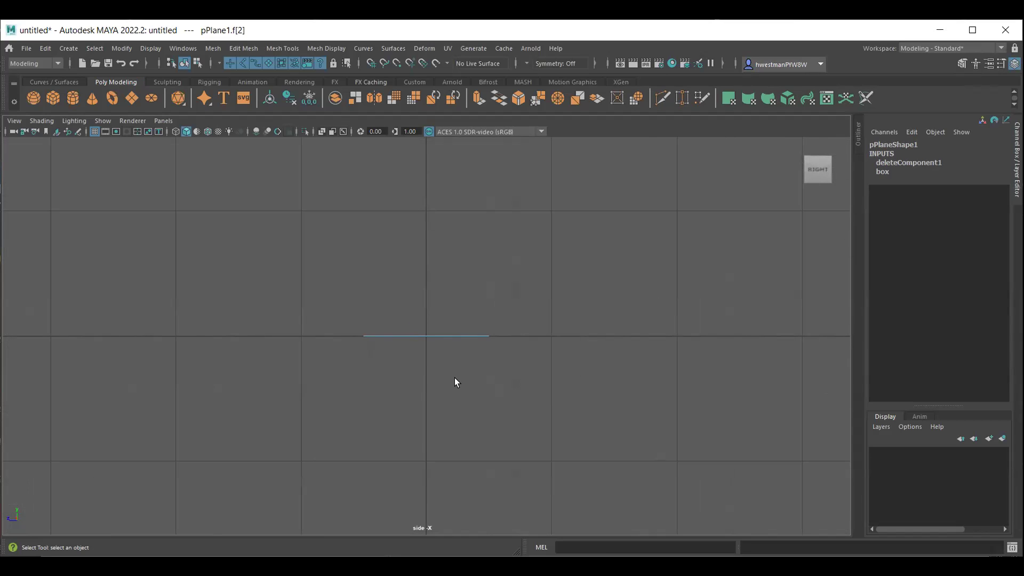
key("w")
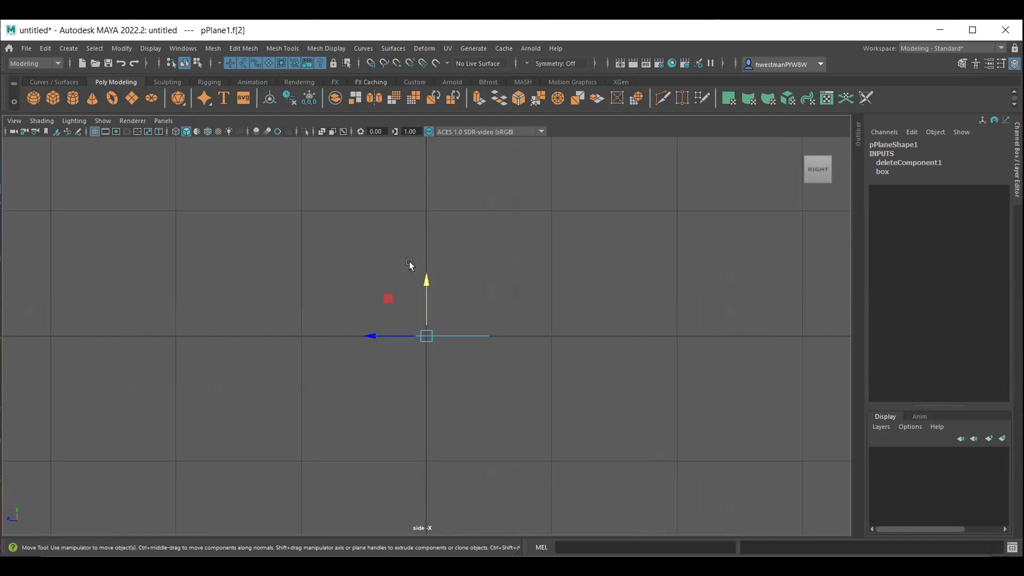
left_click_drag(425, 284, 431, 243)
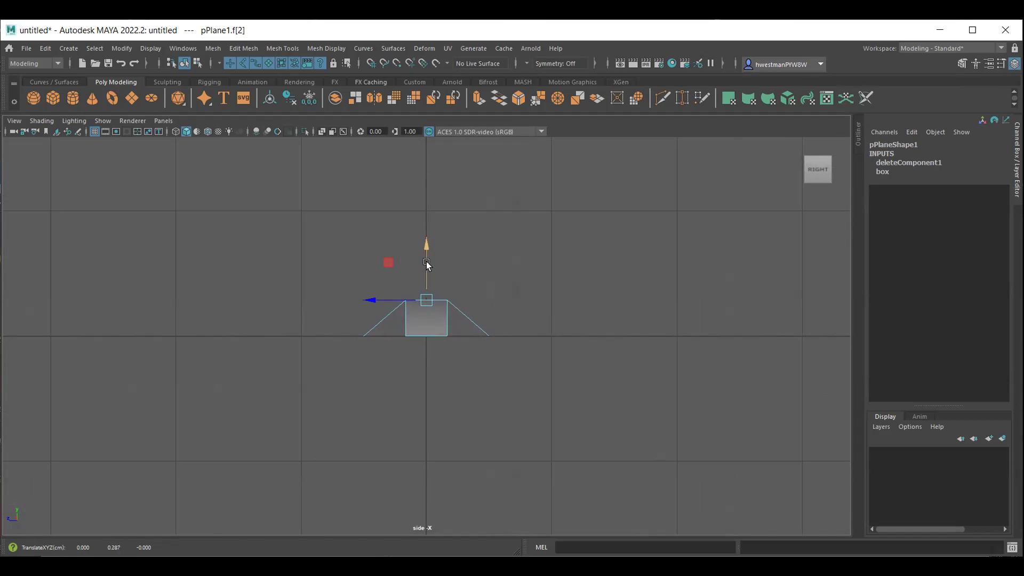
scroll(427, 266, "up", 2)
scroll(427, 266, "up", 1)
scroll(427, 268, "up", 2)
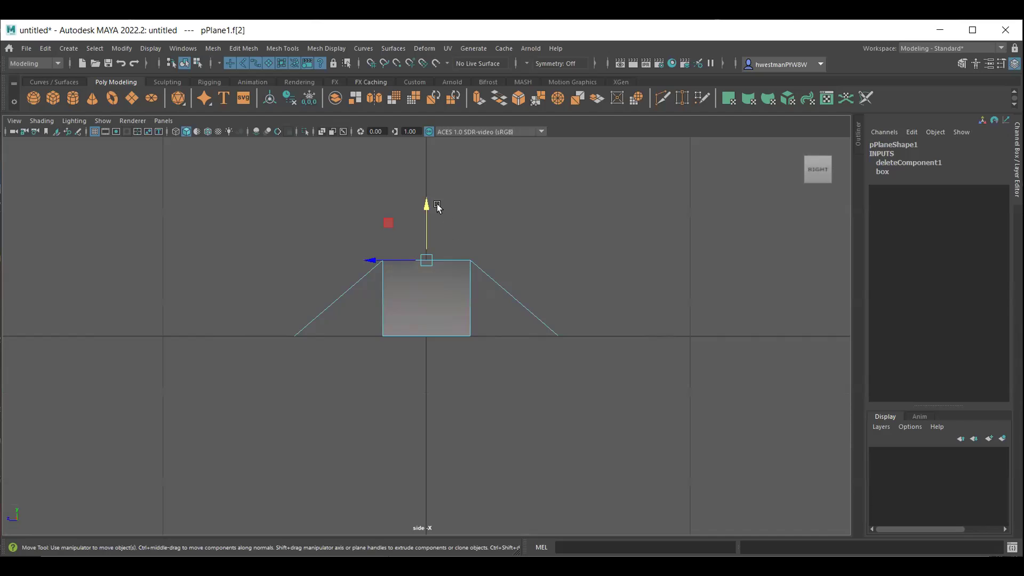
left_click_drag(427, 206, 426, 206)
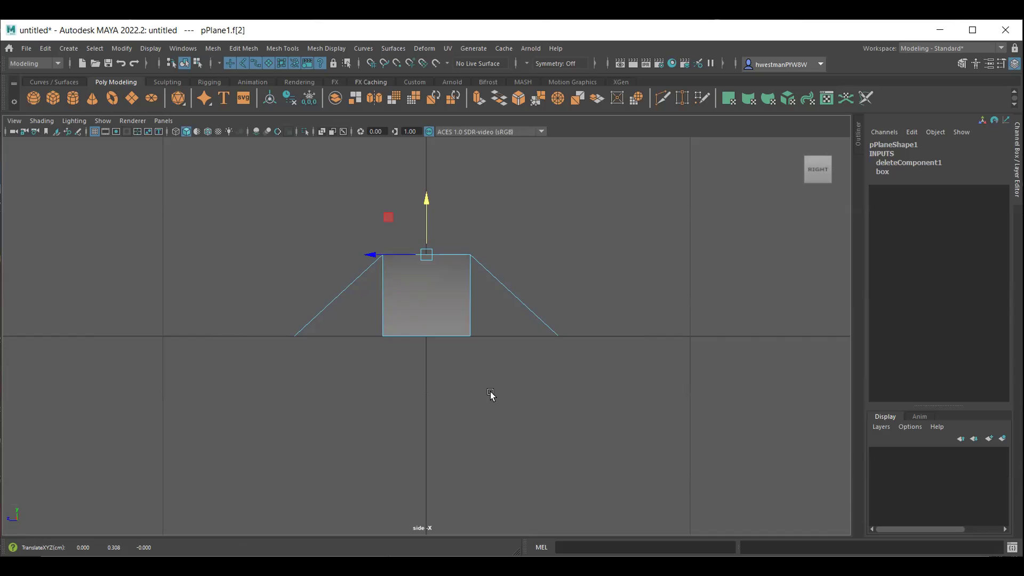
Step: Return to the Perspective view with the plain selection tool active
key("space")
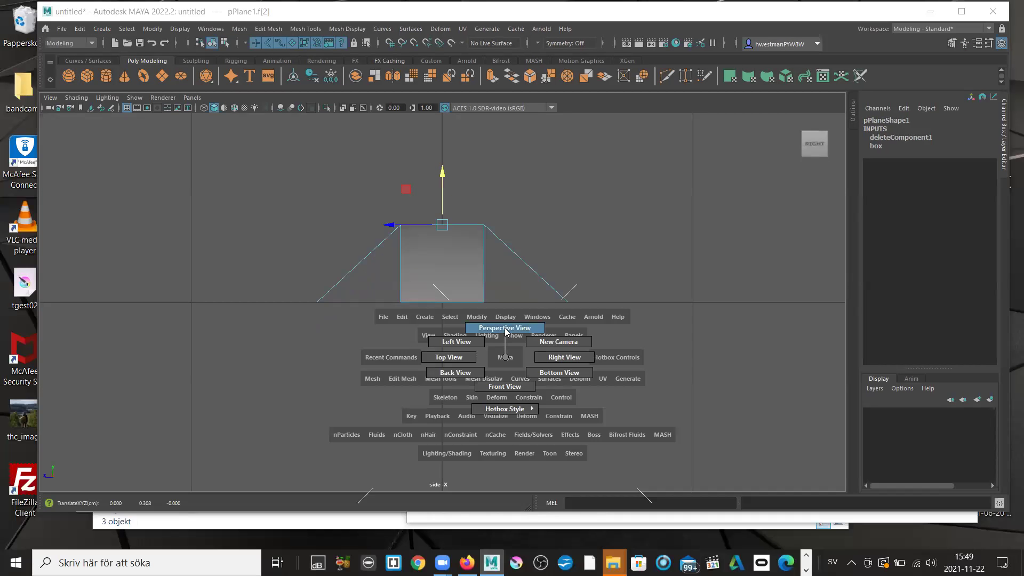
left_click_drag(509, 330, 510, 329)
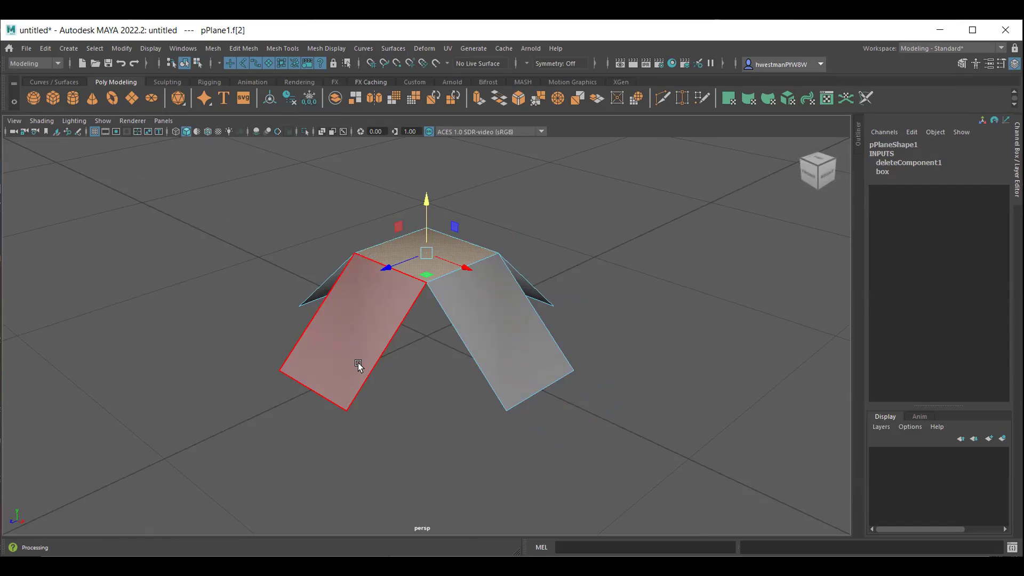
key("q")
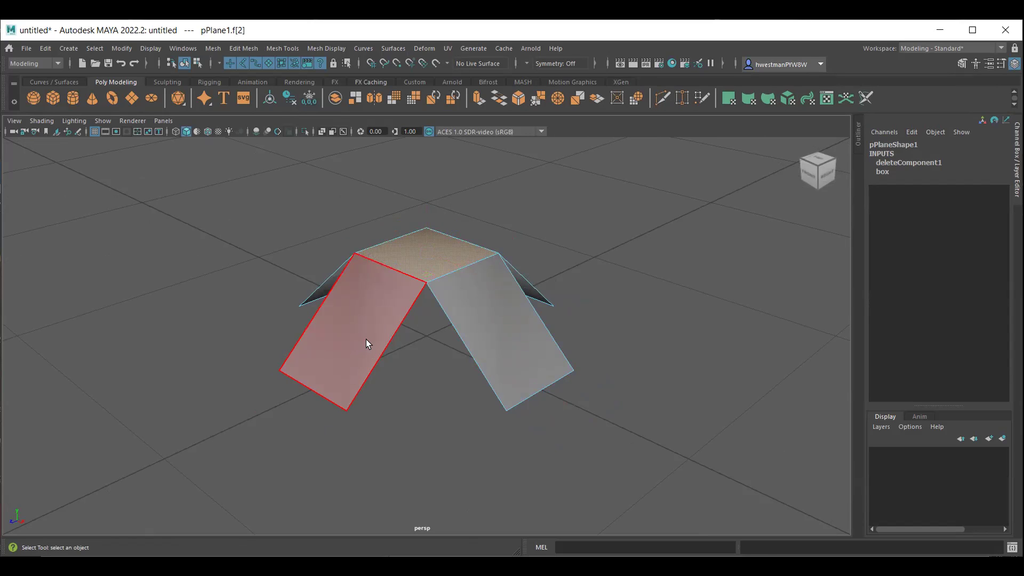
Step: Weld the two front arm corner vertices into one using Merge at threshold 10
right_click(366, 304)
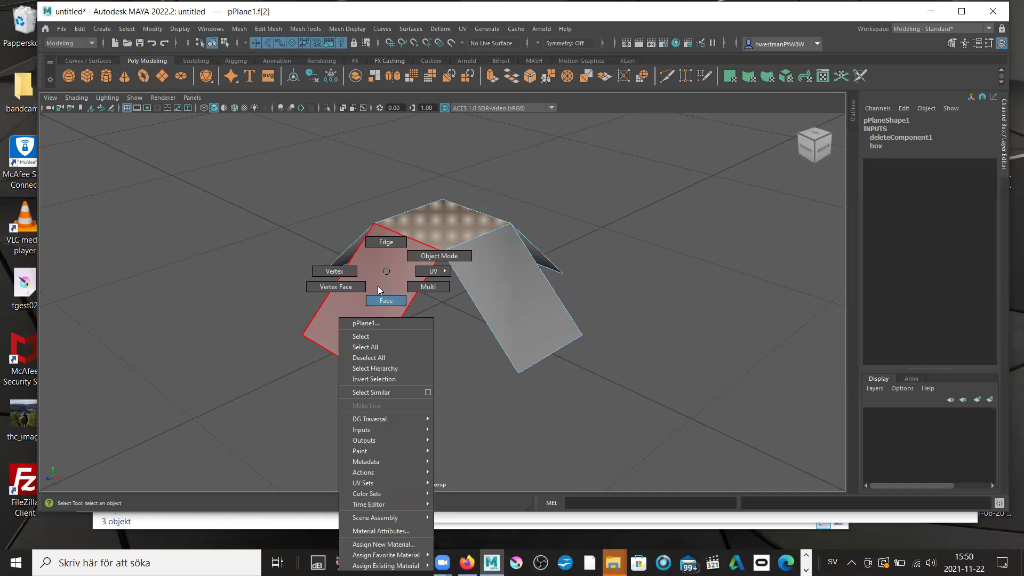
left_click(338, 271)
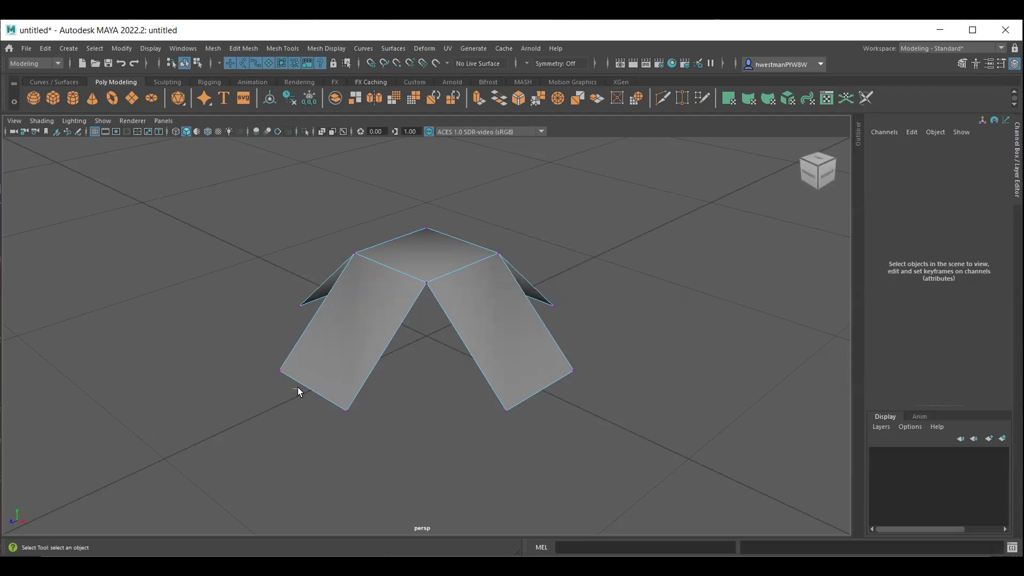
left_click_drag(365, 407, 544, 438)
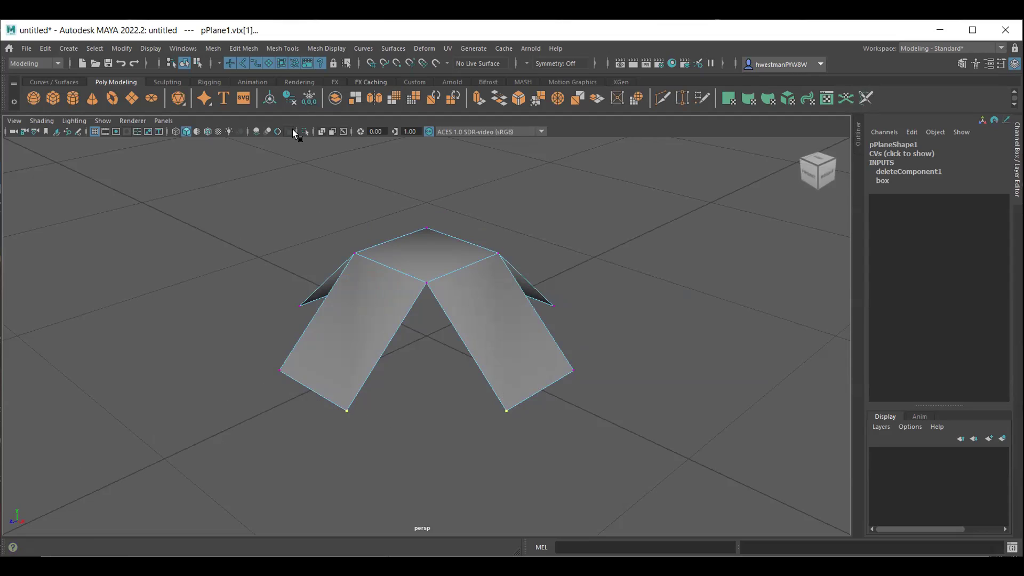
left_click(211, 49)
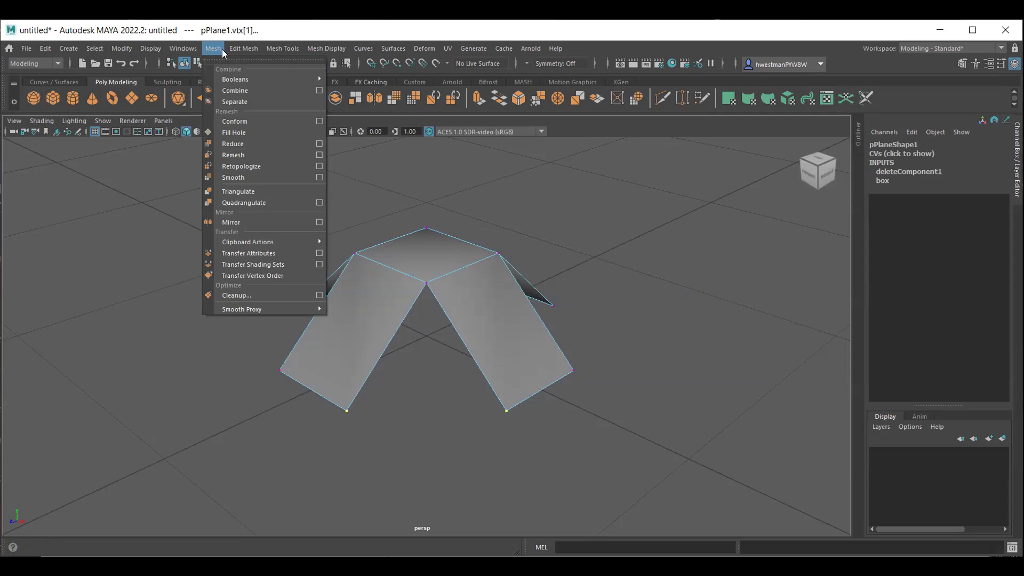
left_click(243, 48)
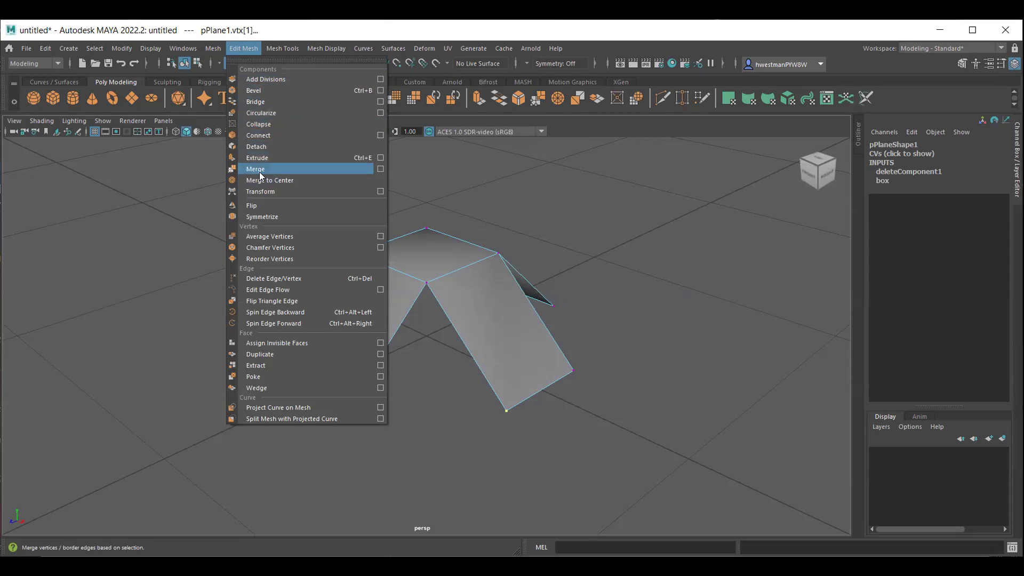
left_click(381, 169)
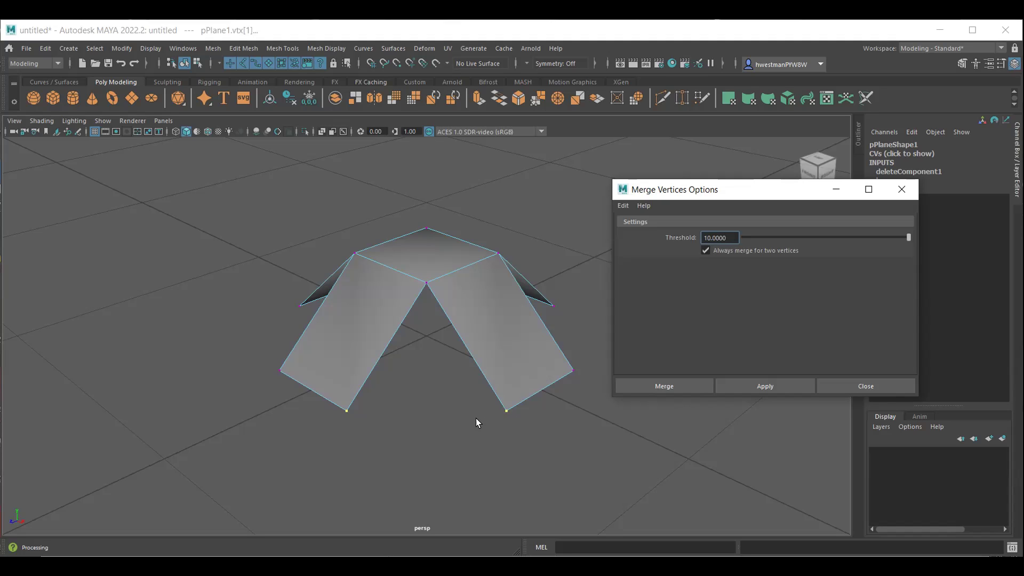
left_click(760, 382)
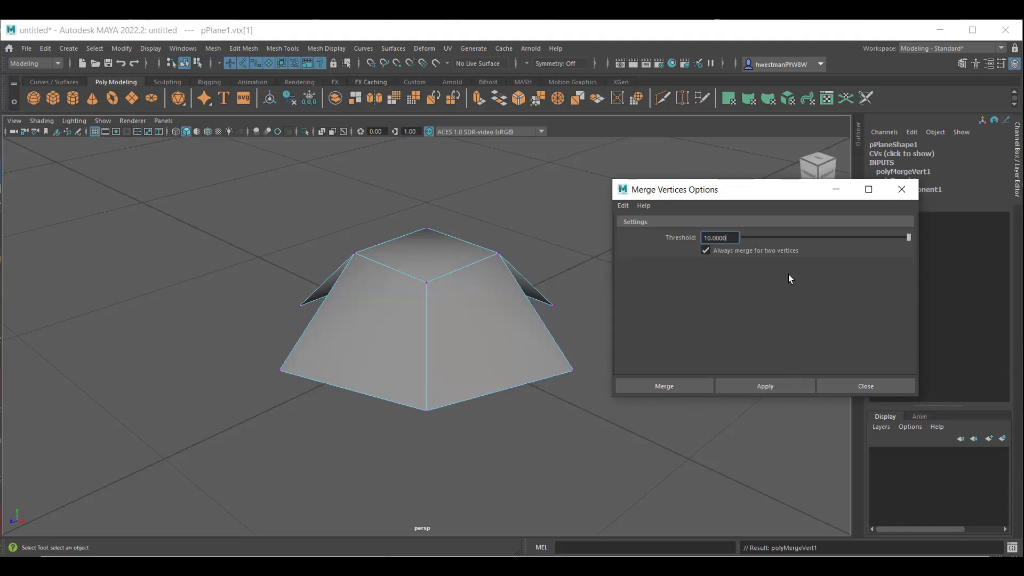
left_click(901, 190)
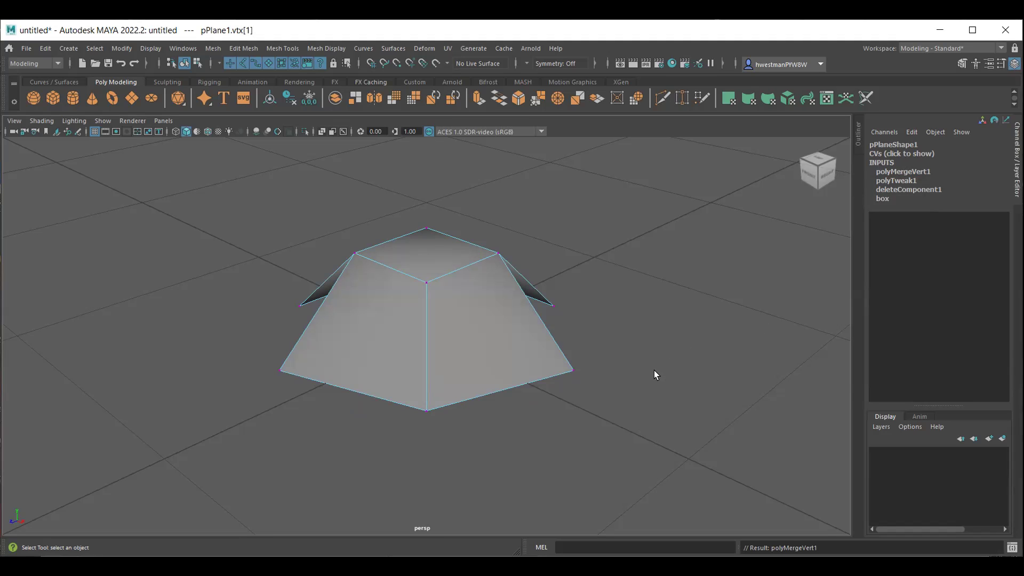
Step: Merge each of the three remaining pairs of split bottom corner vertices
mouse_move(654, 371)
left_mouse_down("alt")
mouse_move(576, 389)
mouse_move(531, 384)
mouse_move(517, 370)
left_mouse_up("alt")
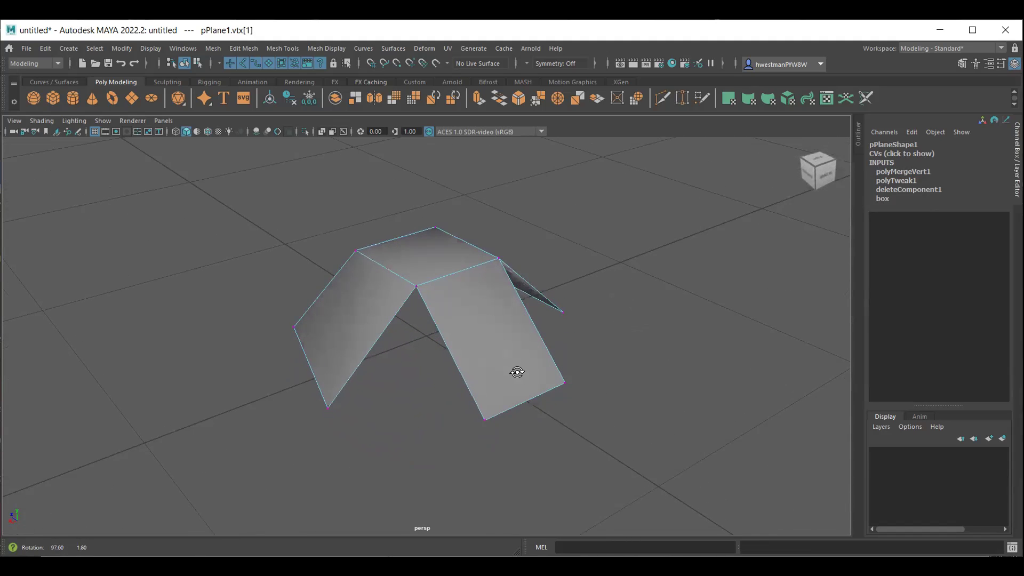
mouse_move(304, 390)
left_mouse_down()
mouse_move(438, 441)
mouse_move(505, 450)
left_mouse_up()
key("g")
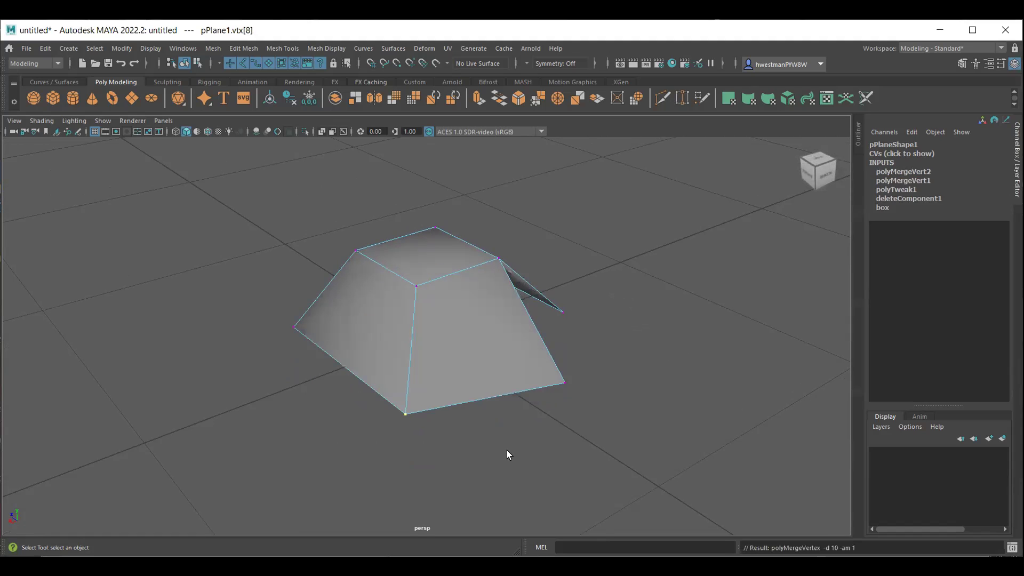
left_click_drag(517, 450, 398, 456, "alt")
left_click_drag(315, 413, 531, 459)
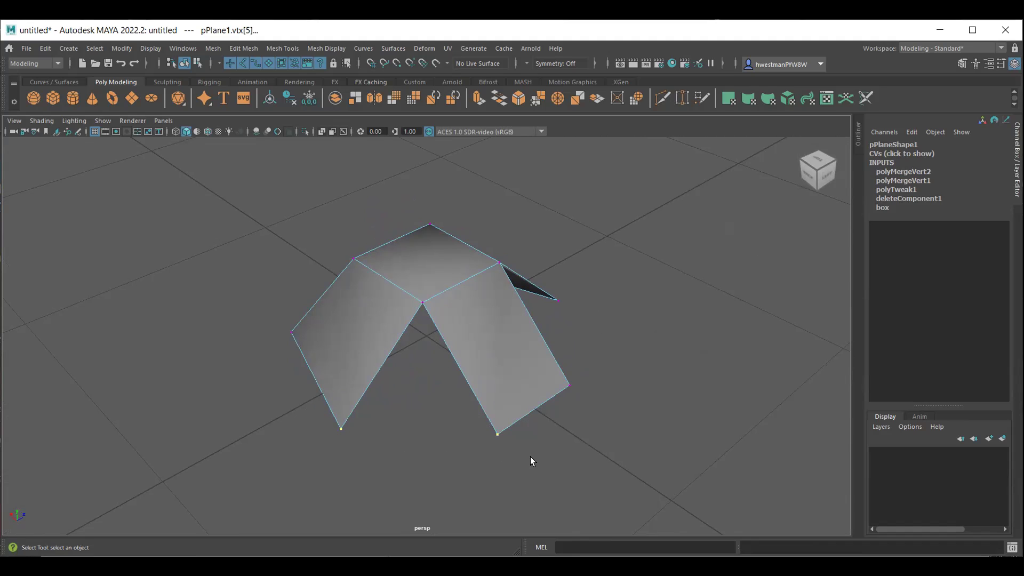
key("g")
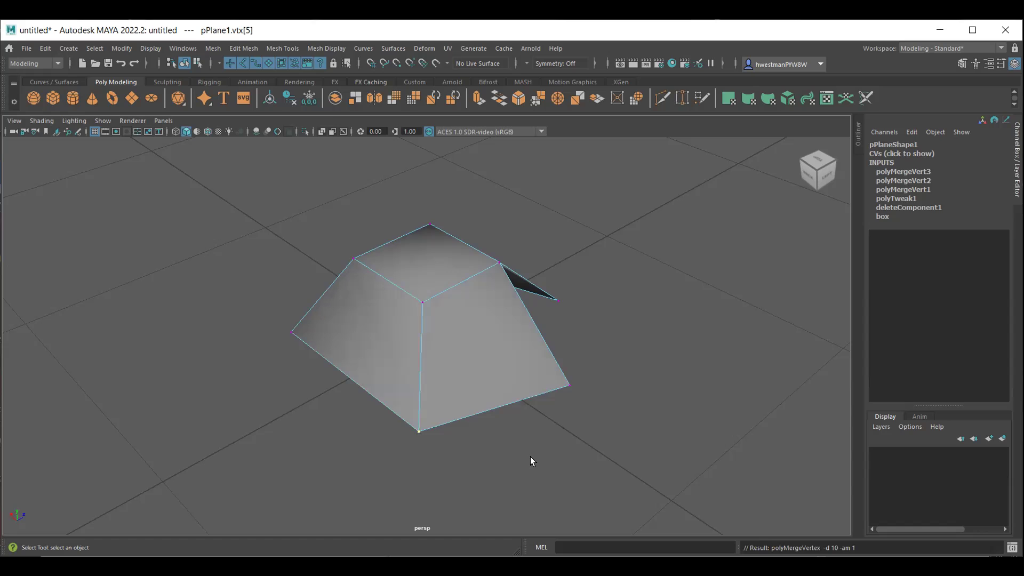
left_click_drag(524, 453, 400, 461, "alt")
left_click_drag(294, 407, 507, 480)
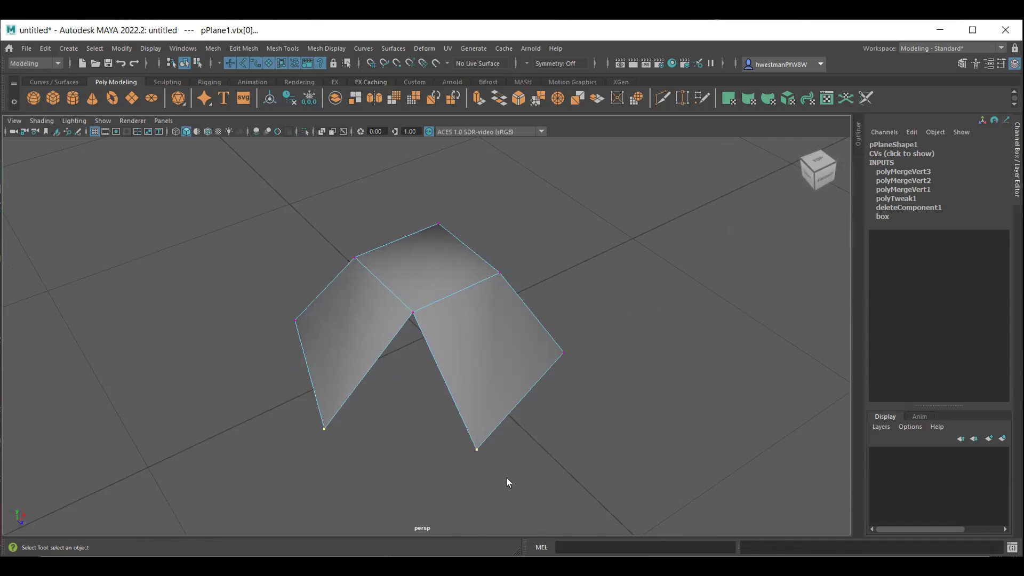
key("g")
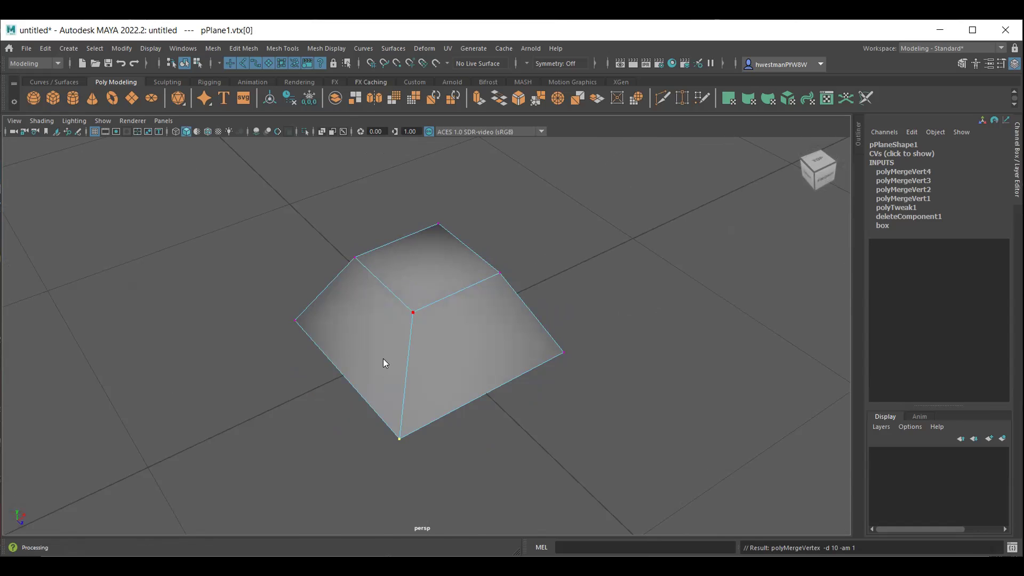
Step: Switch to Top view and bring up the plane's component selection choices
key("space")
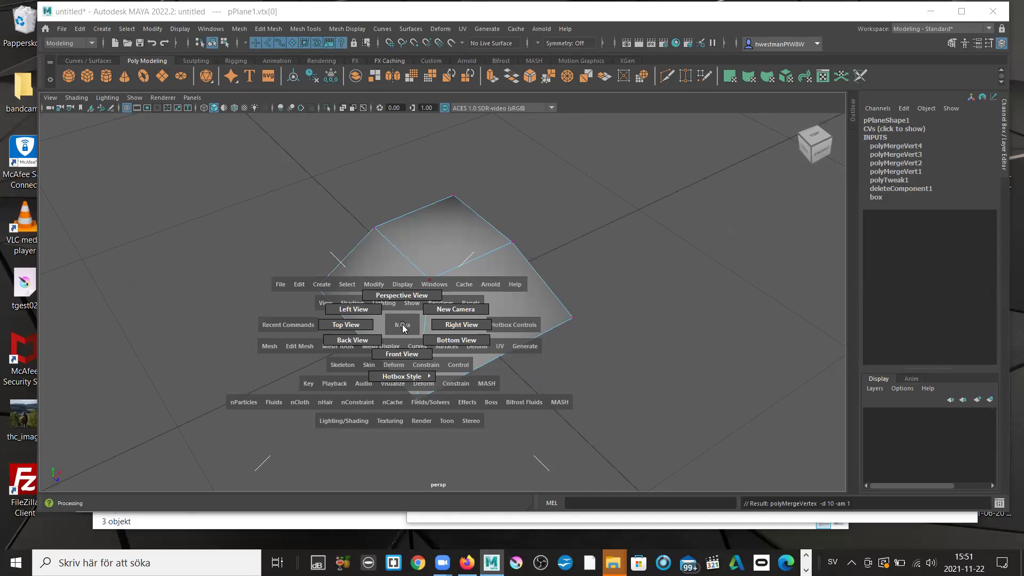
left_click_drag(404, 328, 399, 329)
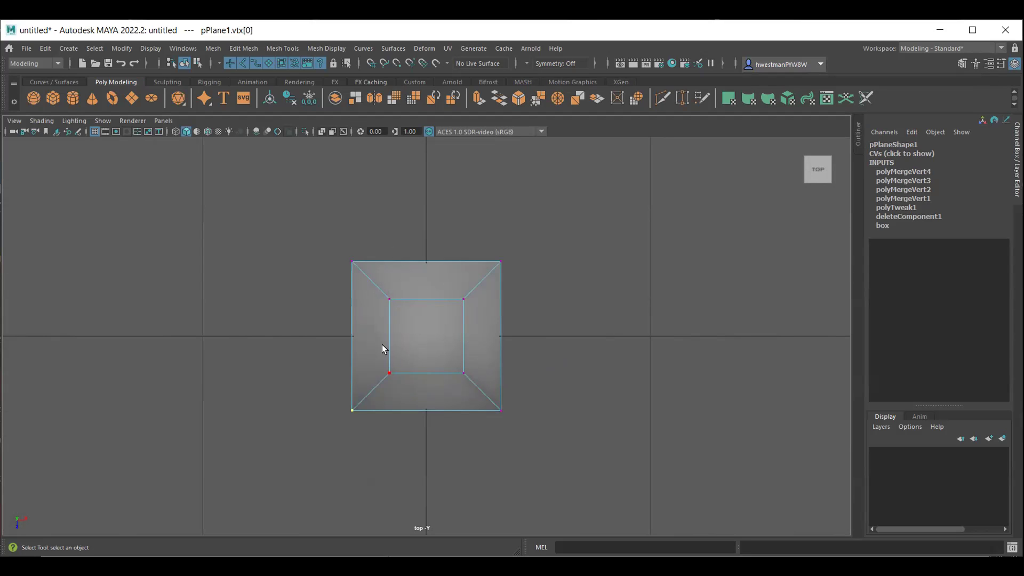
right_click(362, 326)
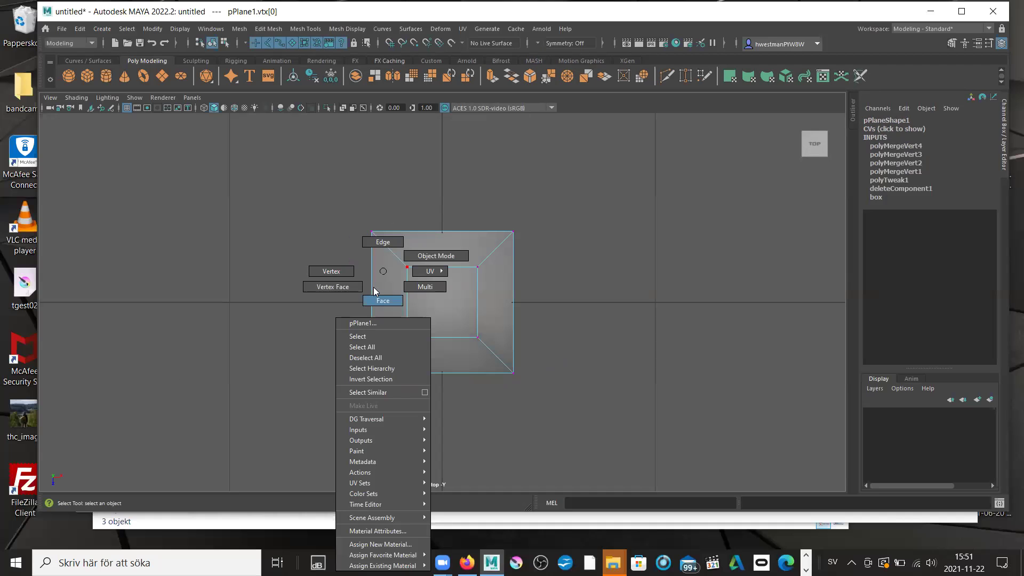
Step: Scale the outer border edge loop inward to sit beneath the inner top square
left_click(388, 248)
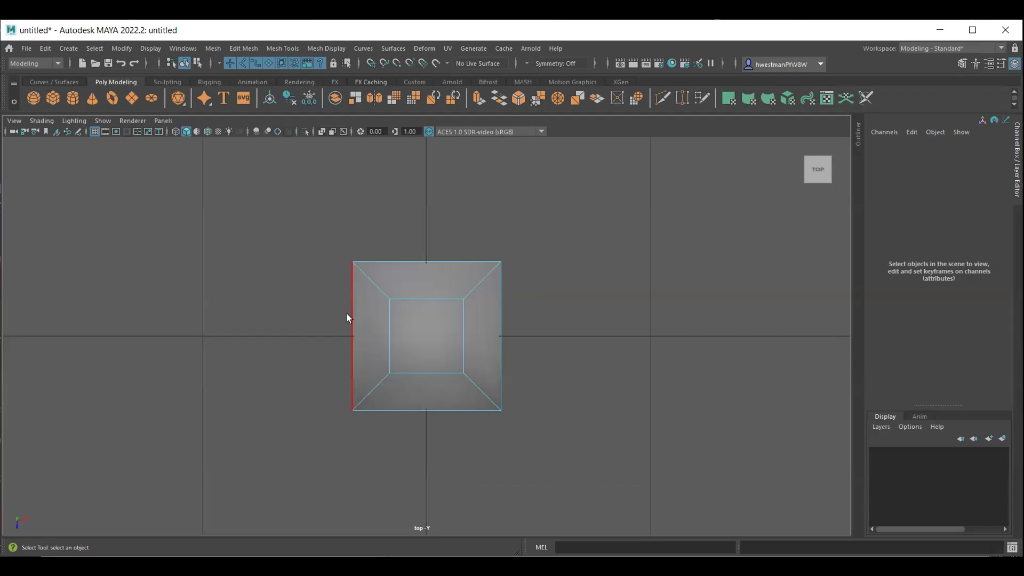
double_click(348, 313)
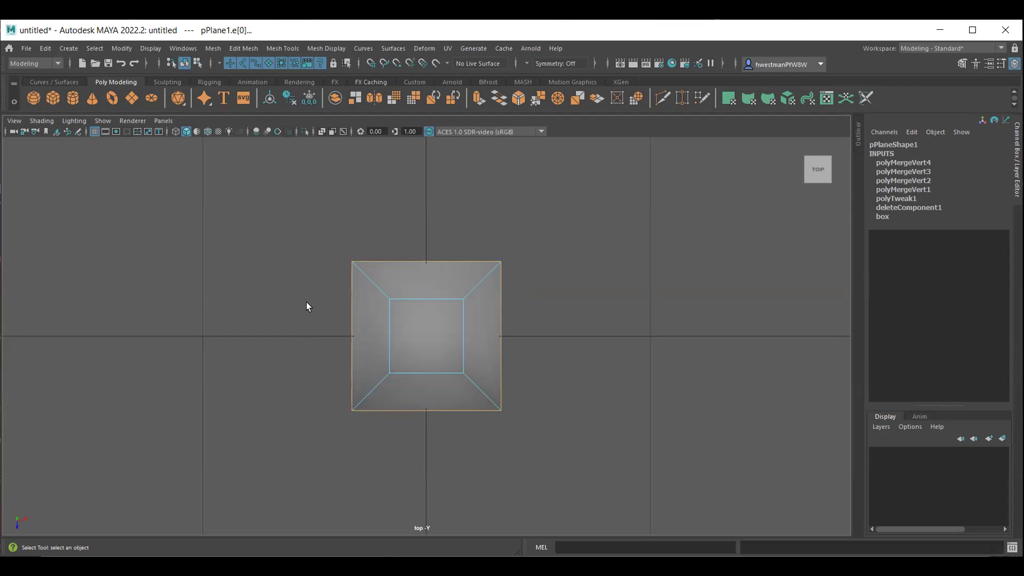
key("r")
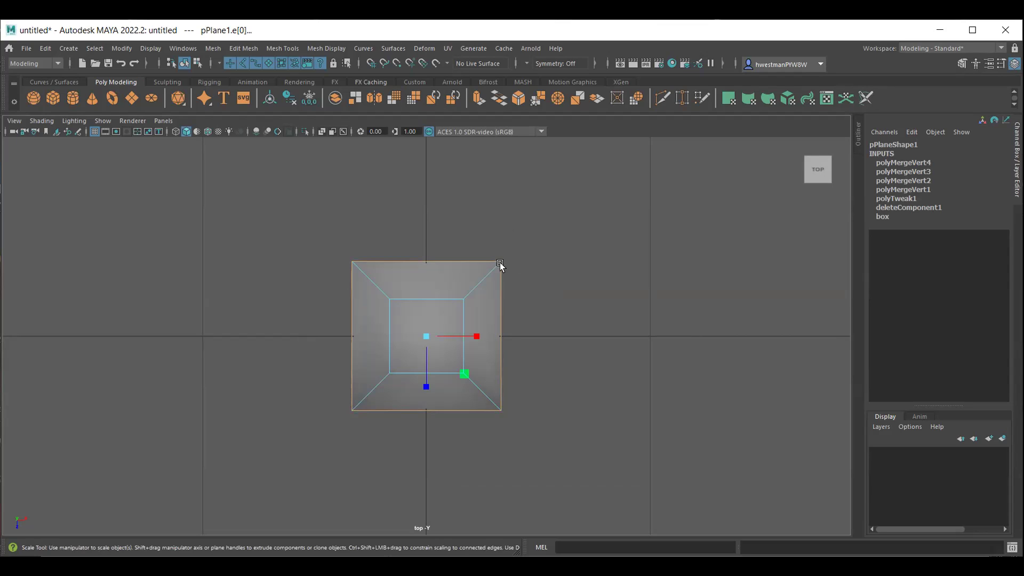
mouse_move(425, 339)
left_mouse_down()
mouse_move(397, 408)
mouse_move(378, 409)
left_mouse_up()
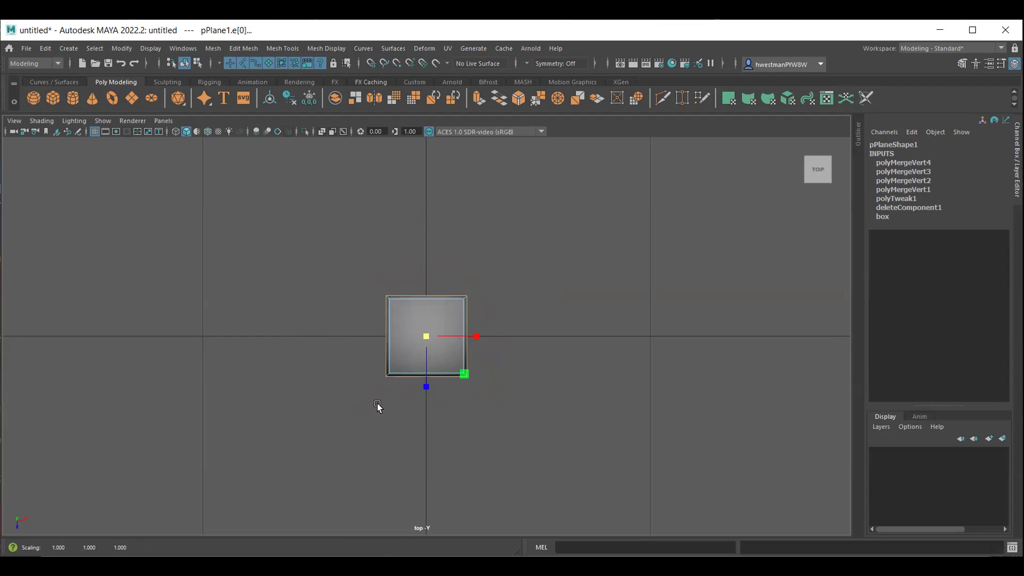
key("4")
key("ctrl+z")
key("ctrl+z")
left_click_drag(428, 341, 416, 361)
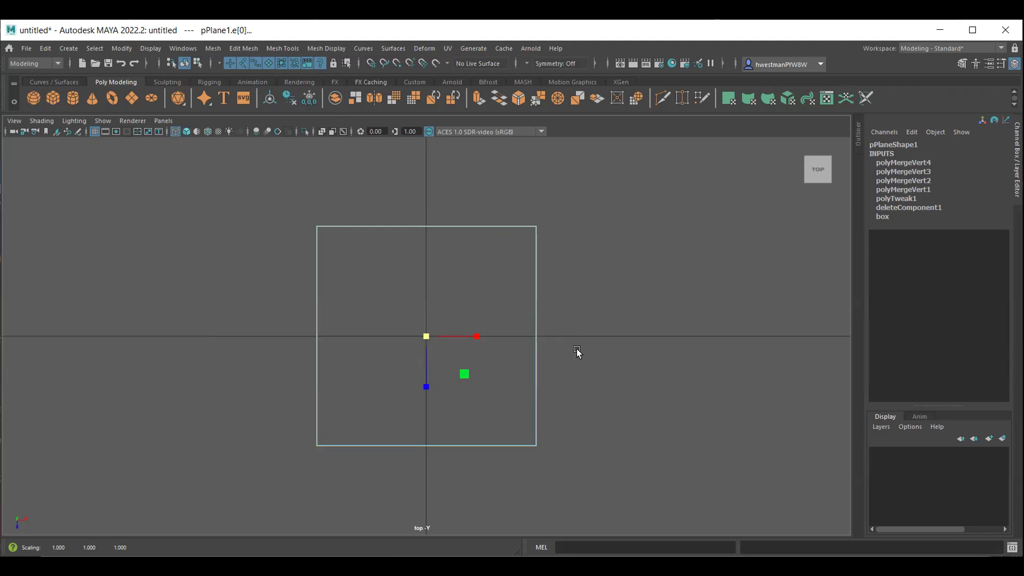
key("space")
left_click_drag(577, 352, 582, 290)
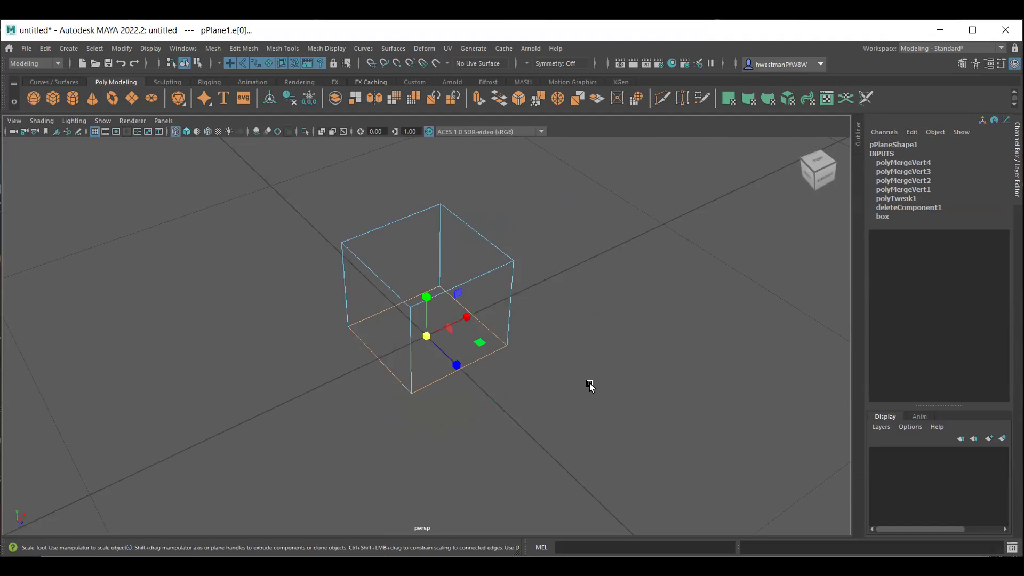
Step: Return to shaded display, deselect the edges, and orbit under the box to view its open bottom
key("5")
left_click(609, 391)
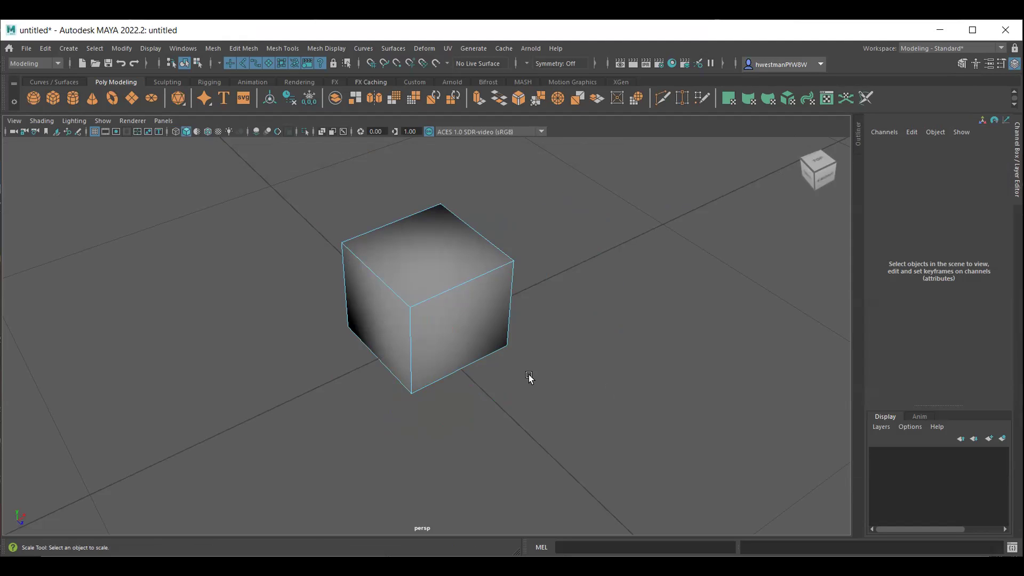
mouse_move(530, 382)
left_mouse_down("alt")
mouse_move(507, 311)
mouse_move(445, 279)
mouse_move(427, 290)
mouse_move(485, 331)
mouse_move(576, 343)
mouse_move(641, 371)
mouse_move(590, 290)
left_mouse_up("alt")
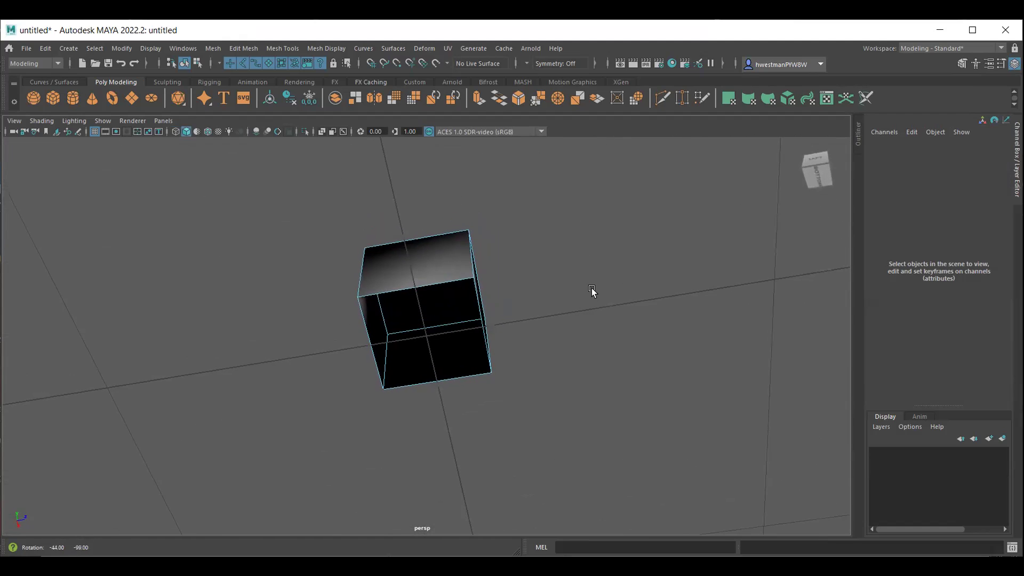
scroll(591, 295, "up", 2)
scroll(590, 325, "up", 2)
mouse_move(589, 326)
left_mouse_down("alt")
mouse_move(592, 380)
mouse_move(560, 347)
mouse_move(565, 359)
left_mouse_up("alt")
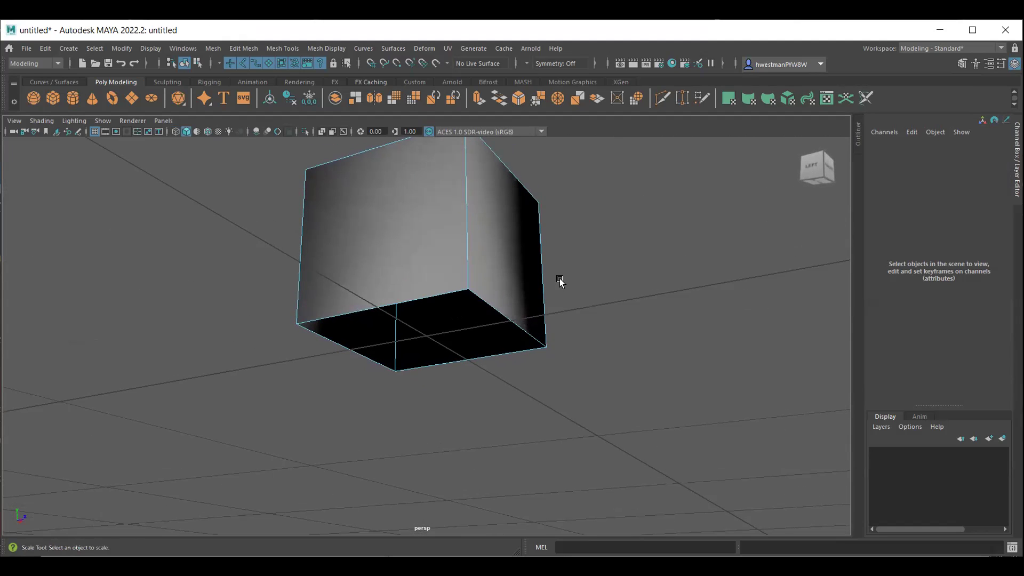
left_click_drag(556, 277, 525, 279, "alt")
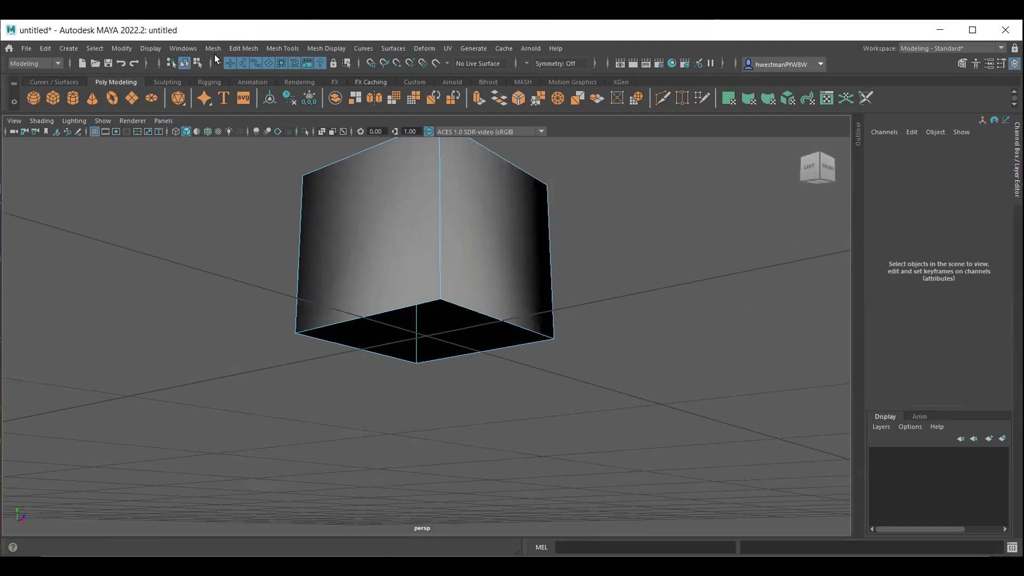
left_click(328, 46)
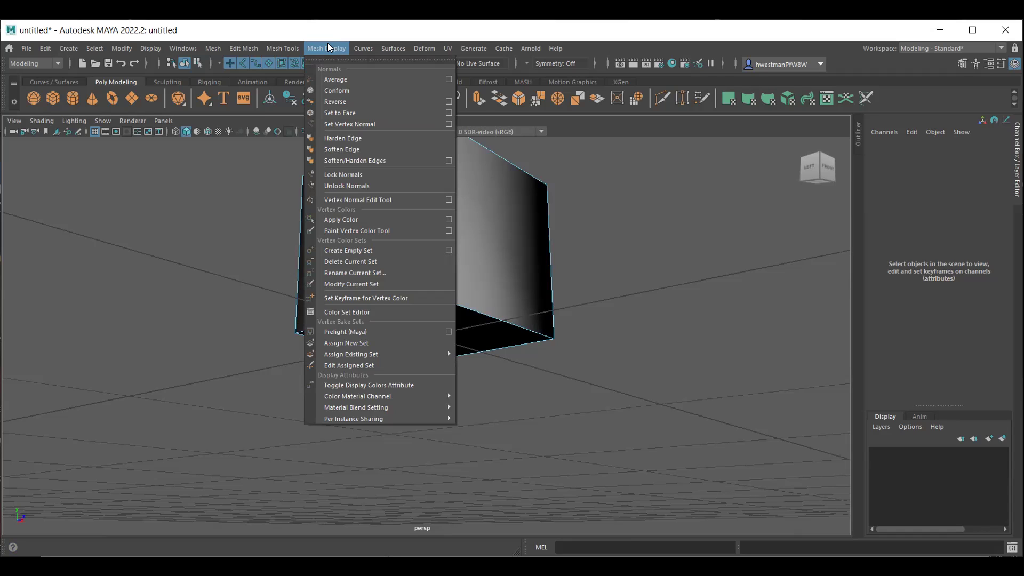
Step: Turn on highlighted border edges through Display > Polygons
left_click(145, 50)
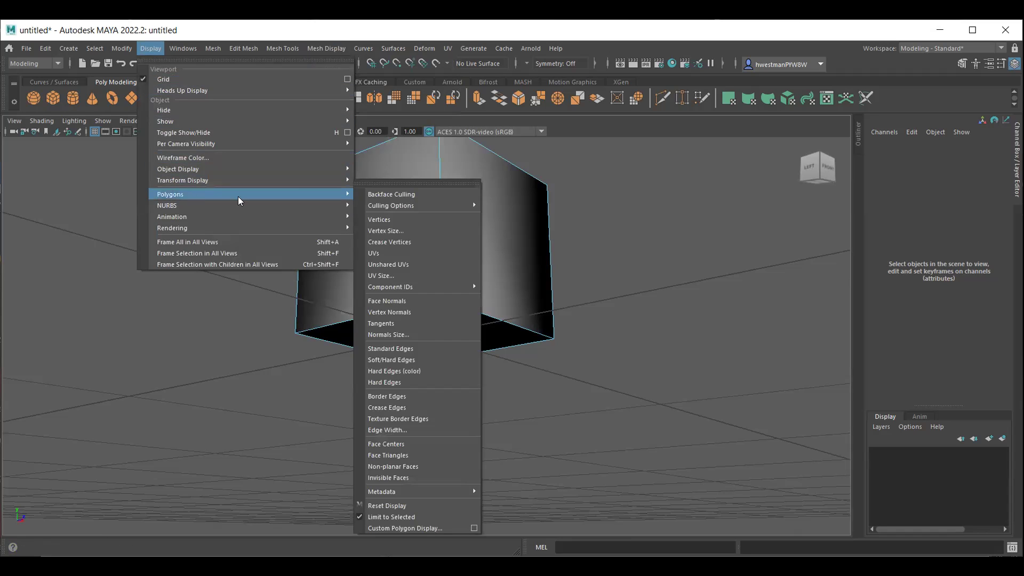
mouse_move(171, 194)
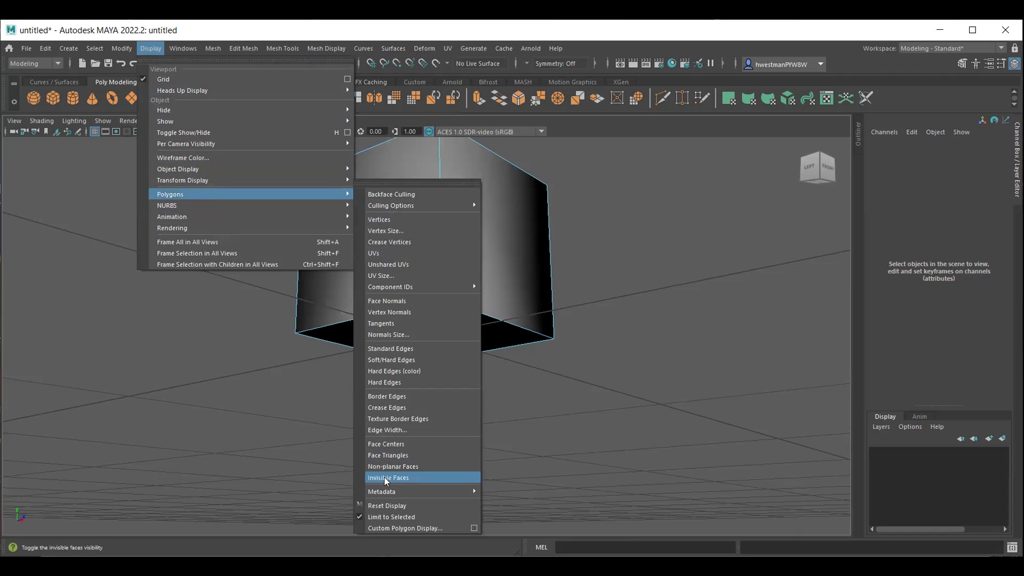
left_click(383, 529)
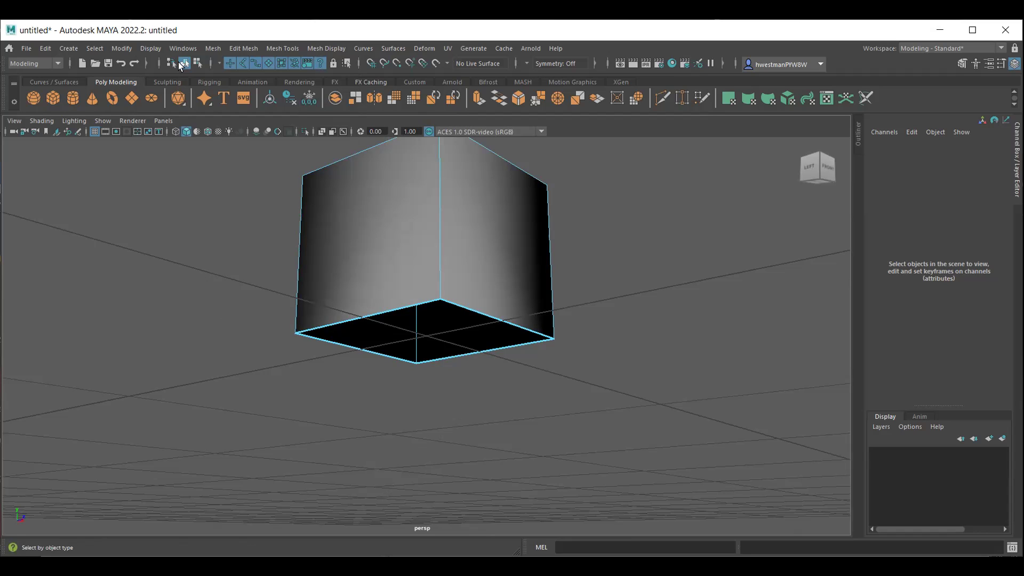
left_click(147, 48)
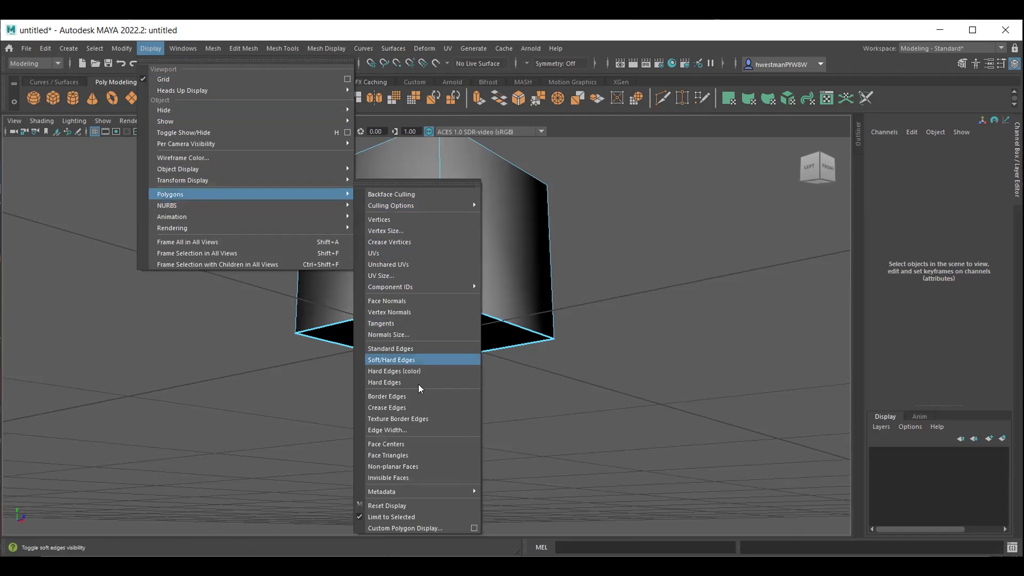
mouse_move(170, 194)
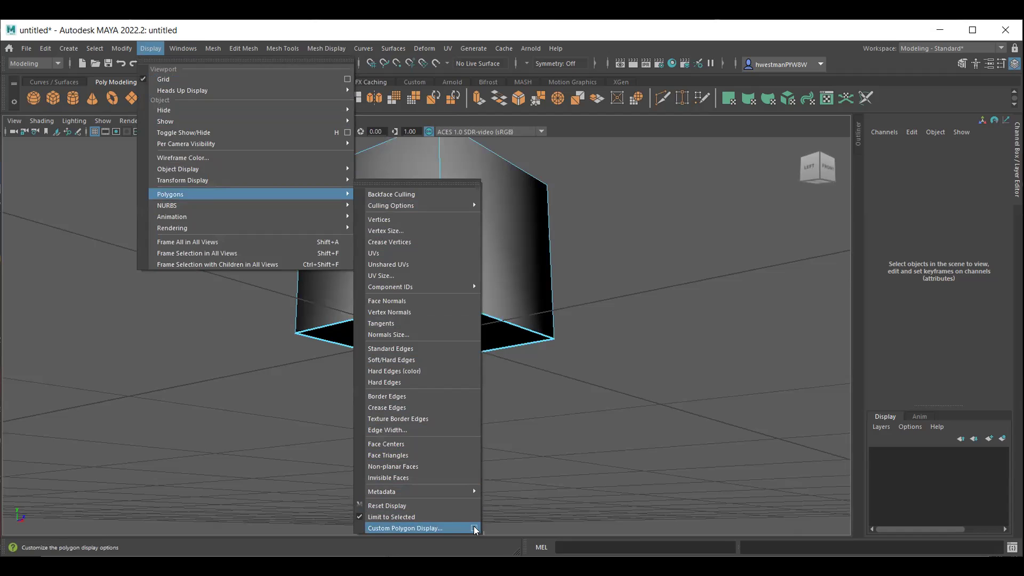
mouse_move(475, 530)
left_mouse_down()
mouse_move(656, 360)
mouse_move(720, 182)
mouse_move(701, 140)
left_mouse_up()
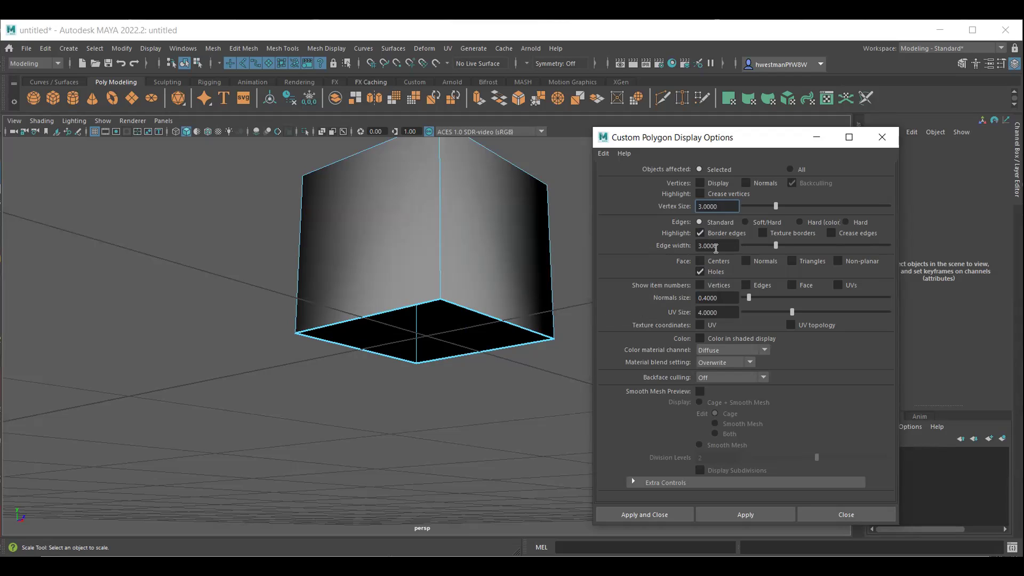
left_click(723, 244)
left_click_drag(724, 245, 693, 246)
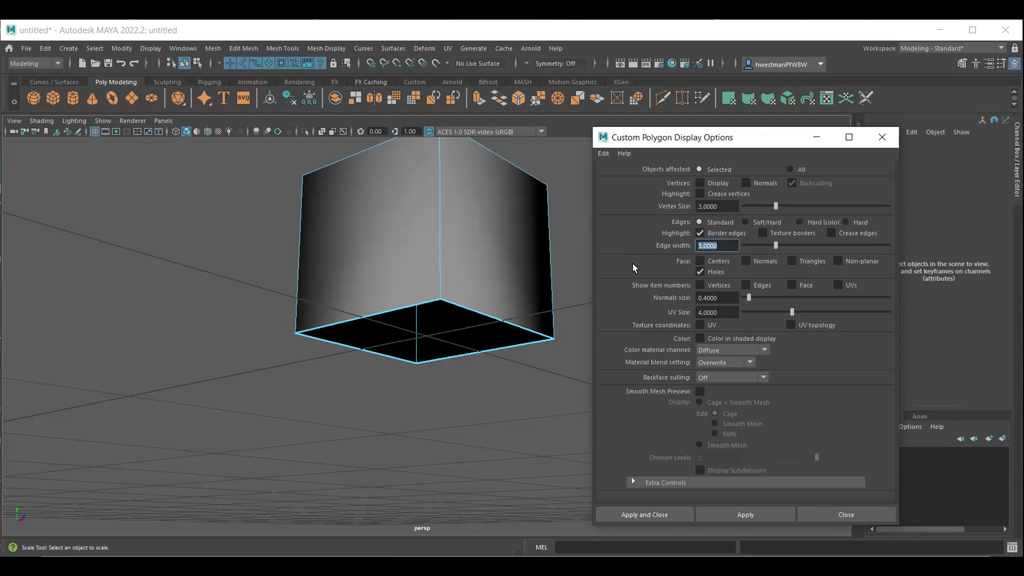
type("10")
key("Return")
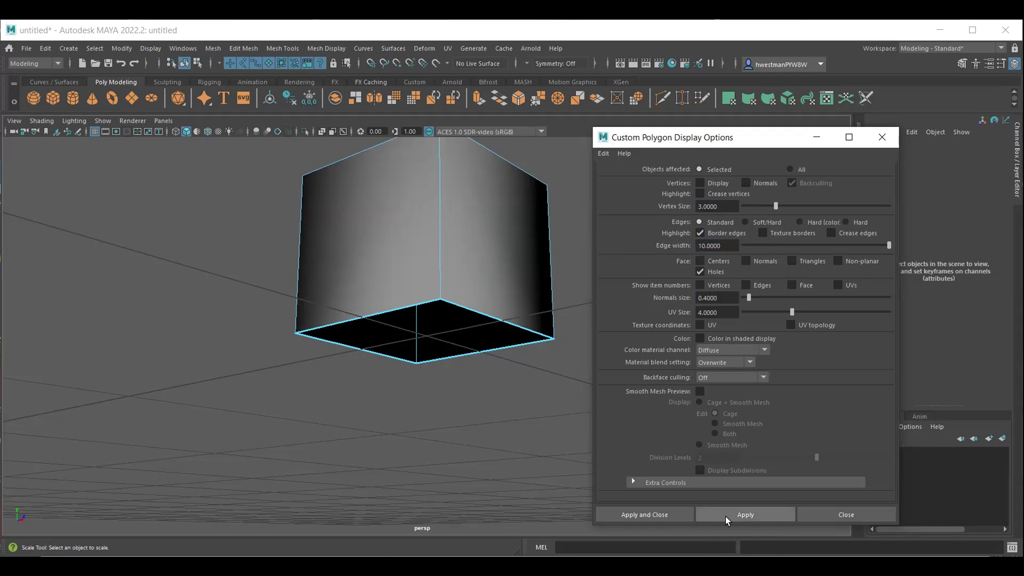
left_click(715, 516)
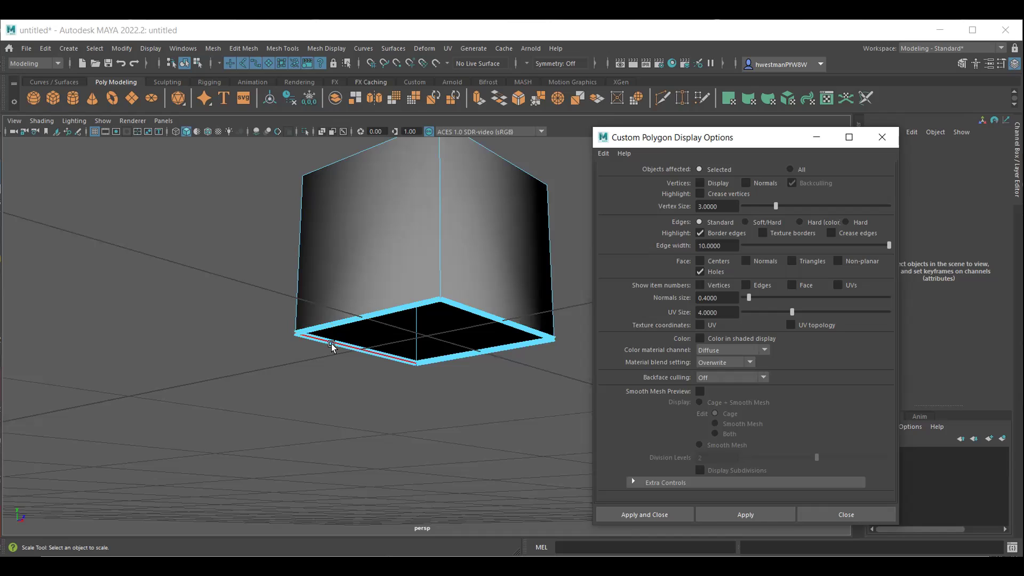
left_click_drag(725, 245, 645, 245)
type("3")
left_click(736, 515)
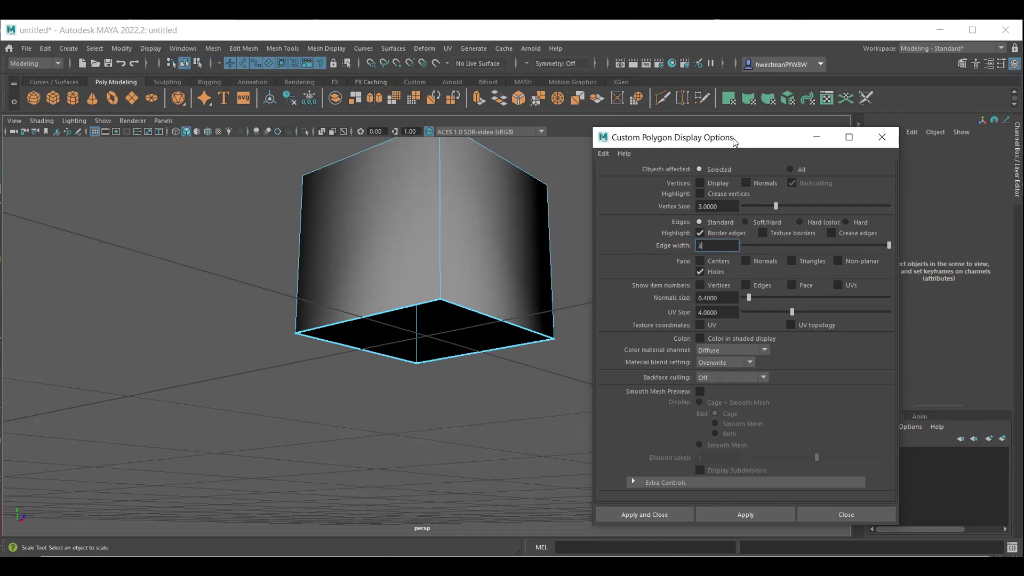
left_click_drag(733, 140, 815, 171)
left_click(963, 169)
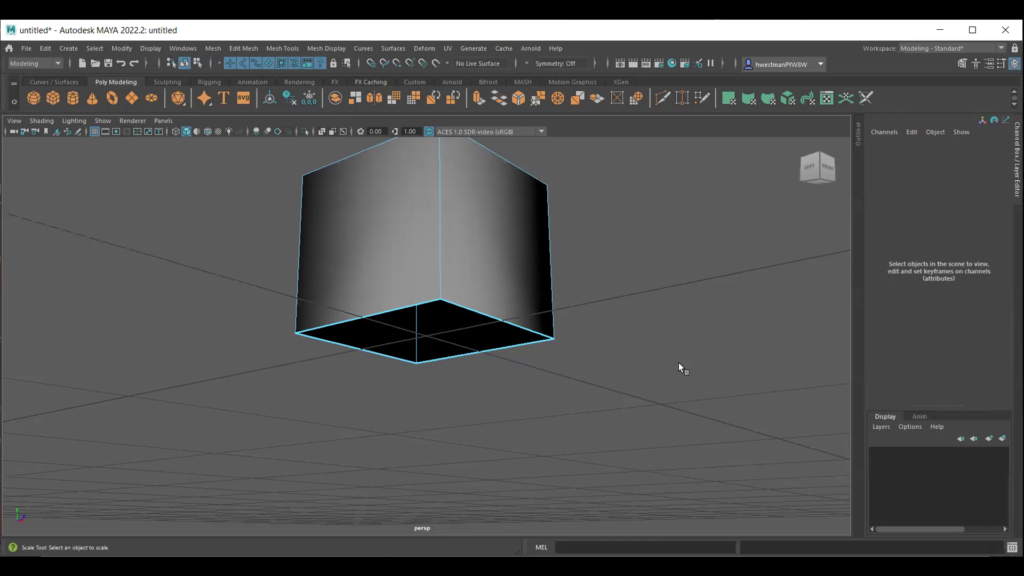
Step: Try Mesh > Fill Hole on the open bottom, then undo it
mouse_move(549, 423)
left_mouse_down("alt")
mouse_move(521, 389)
mouse_move(517, 361)
mouse_move(524, 389)
mouse_move(510, 411)
mouse_move(501, 390)
mouse_move(502, 407)
left_mouse_up("alt")
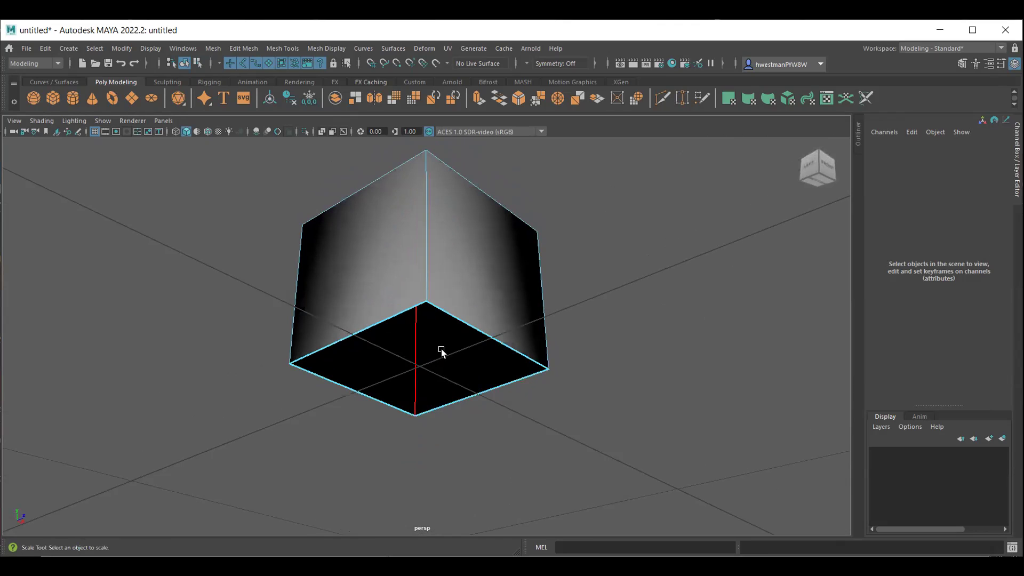
mouse_move(366, 254)
right_mouse_down()
mouse_move(423, 243)
mouse_move(439, 213)
right_mouse_up()
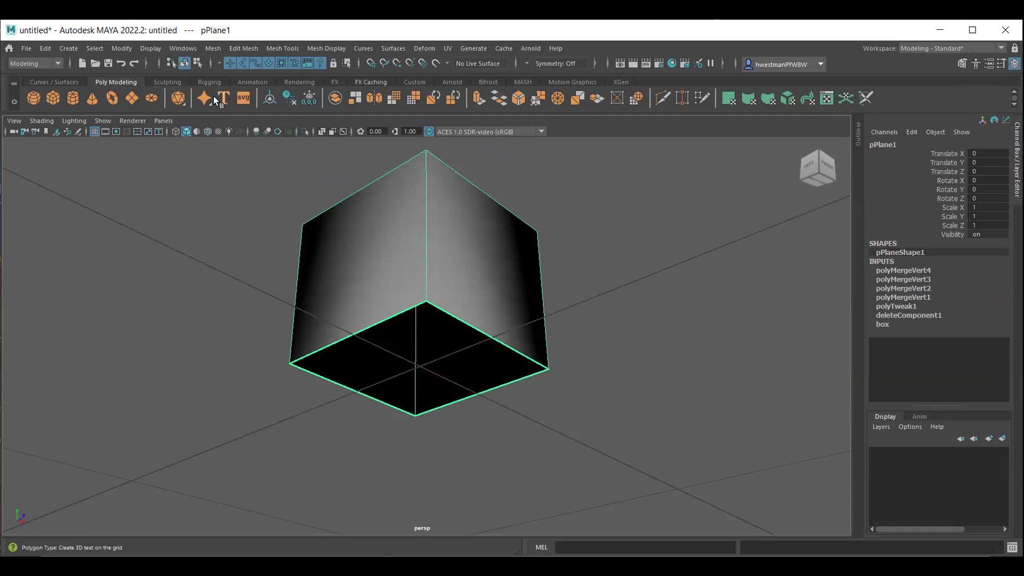
left_click(216, 48)
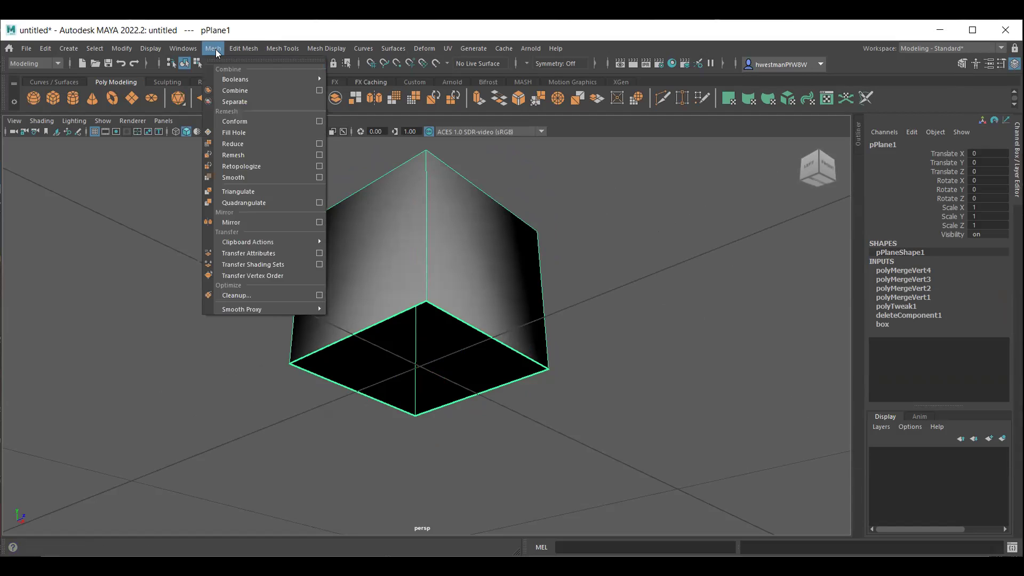
left_click(233, 132)
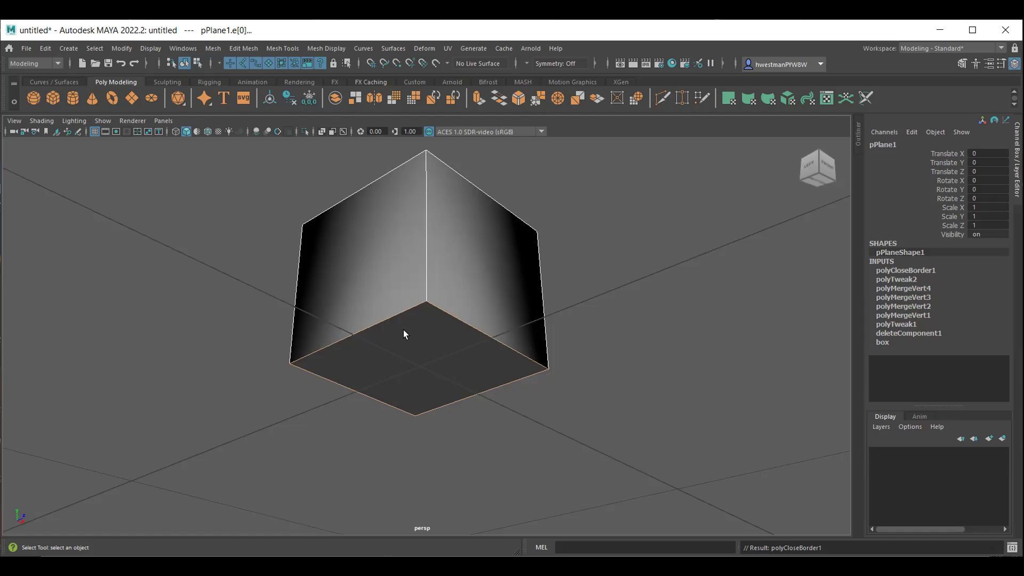
mouse_move(358, 379)
left_mouse_down("alt")
mouse_move(375, 382)
mouse_move(369, 391)
left_mouse_up("alt")
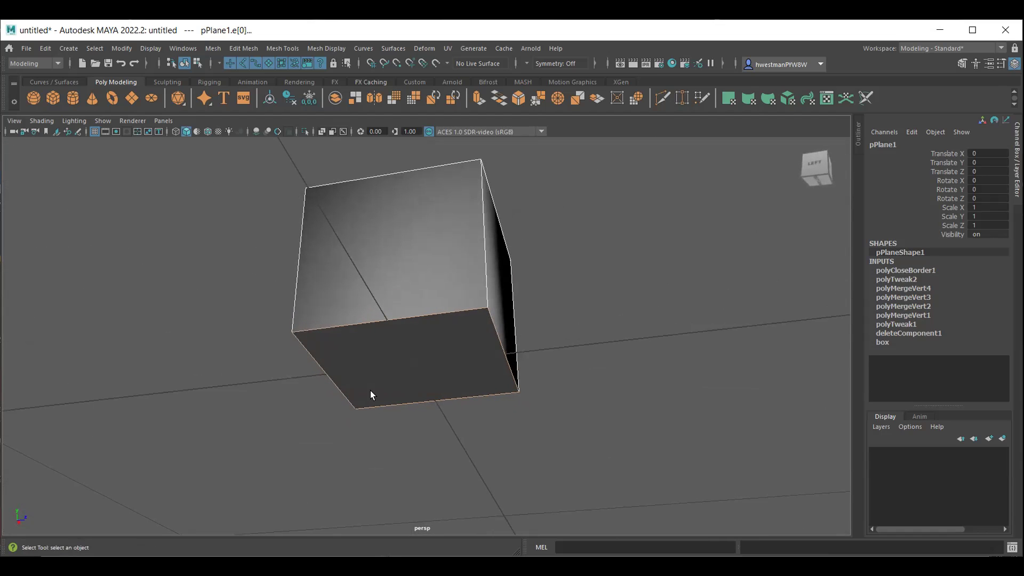
key("ctrl+z")
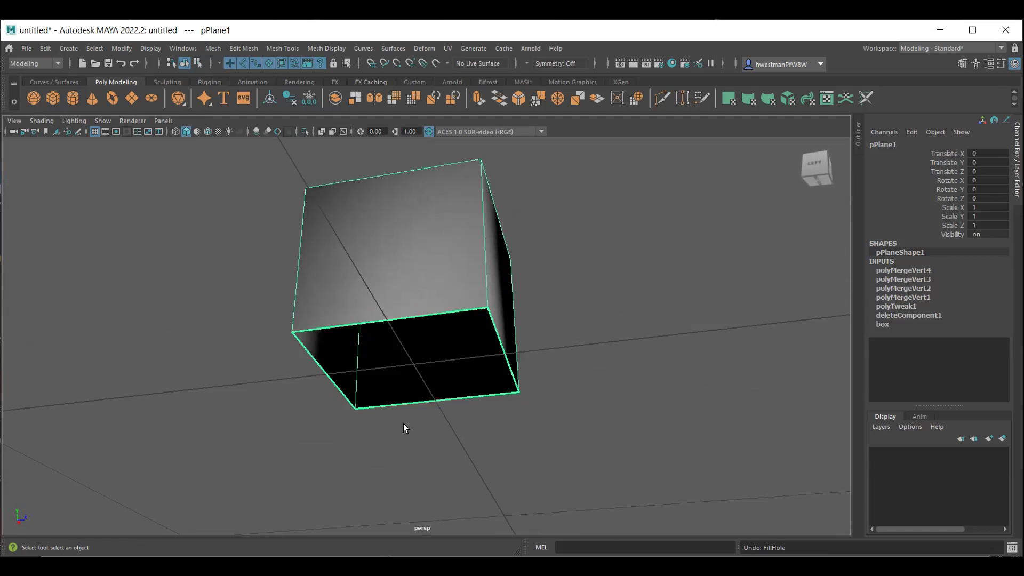
Step: Orbit to look at the cube's underside and bring up the Mesh menu again
left_click_drag(405, 430, 366, 434, "alt")
scroll(403, 378, "up", 2)
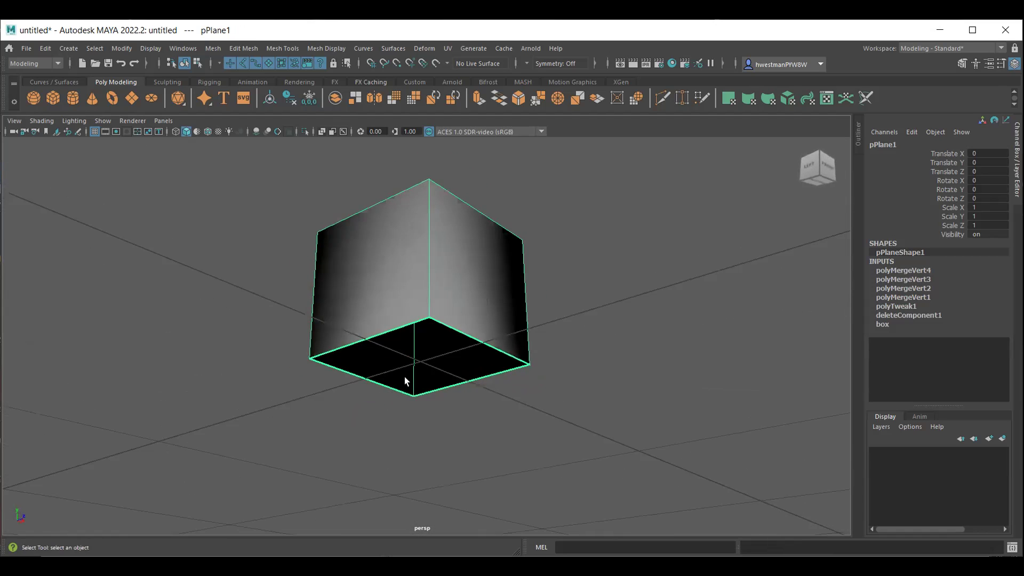
scroll(405, 378, "up", 2)
left_click_drag(406, 378, 400, 348, "alt")
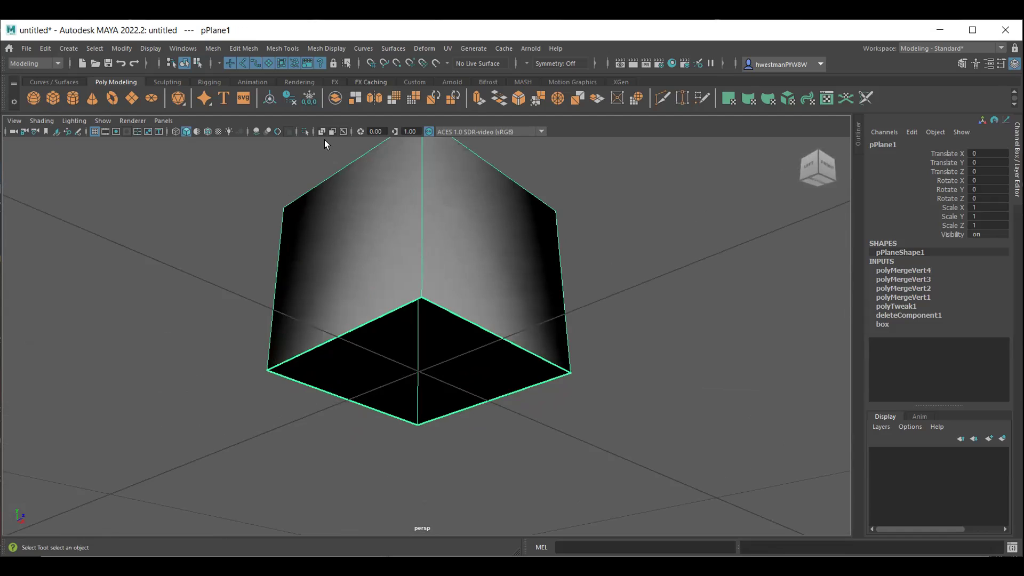
left_click(212, 47)
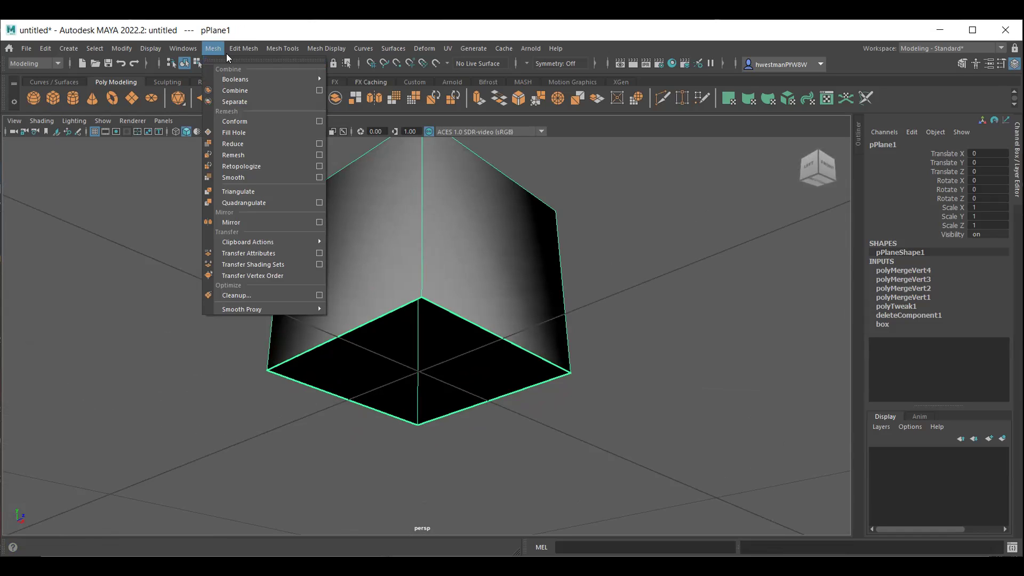
Step: Activate the Create Polygon tool from the Mesh Tools menu
left_click(282, 48)
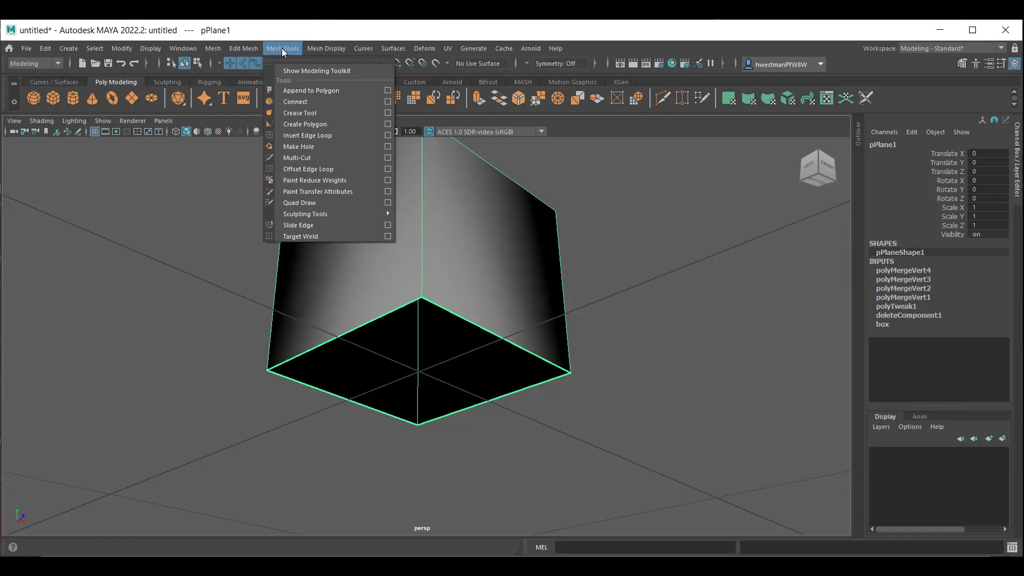
left_click(301, 124)
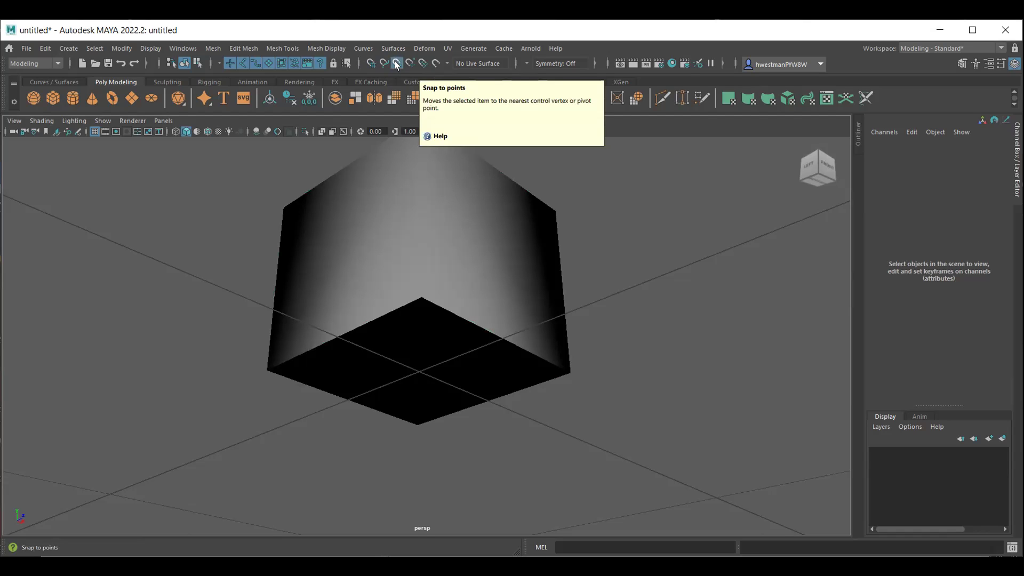
Step: With point snapping on, draw a four-point face across the box's open bottom corners
left_click(396, 64)
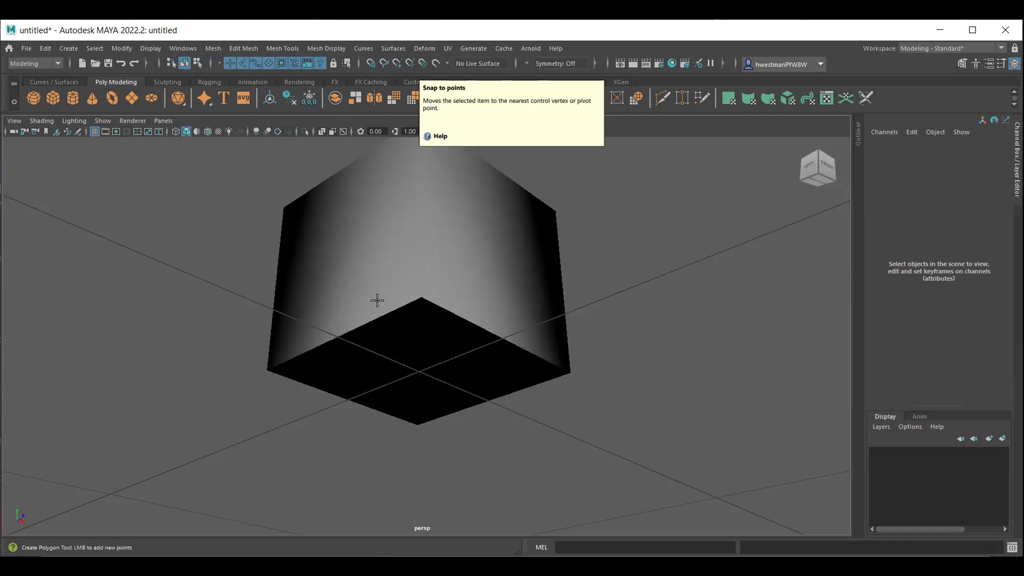
left_click(420, 298)
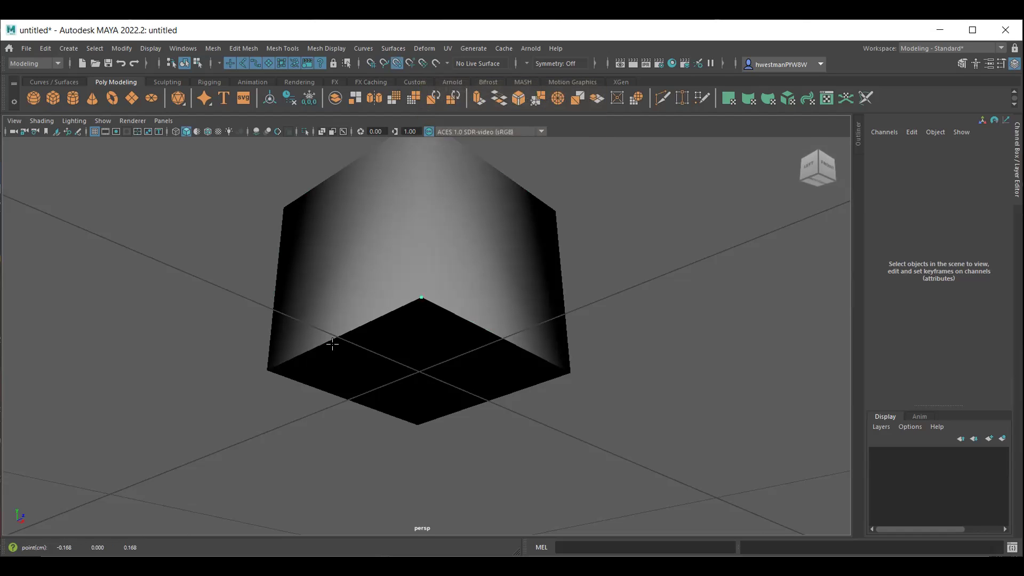
left_click(269, 370)
left_click(417, 425)
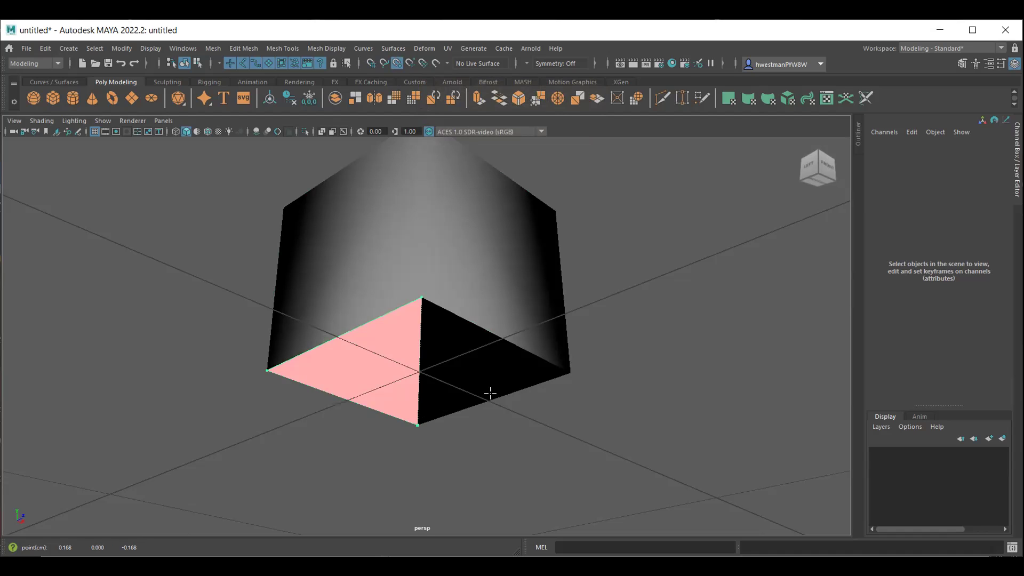
left_click(569, 372)
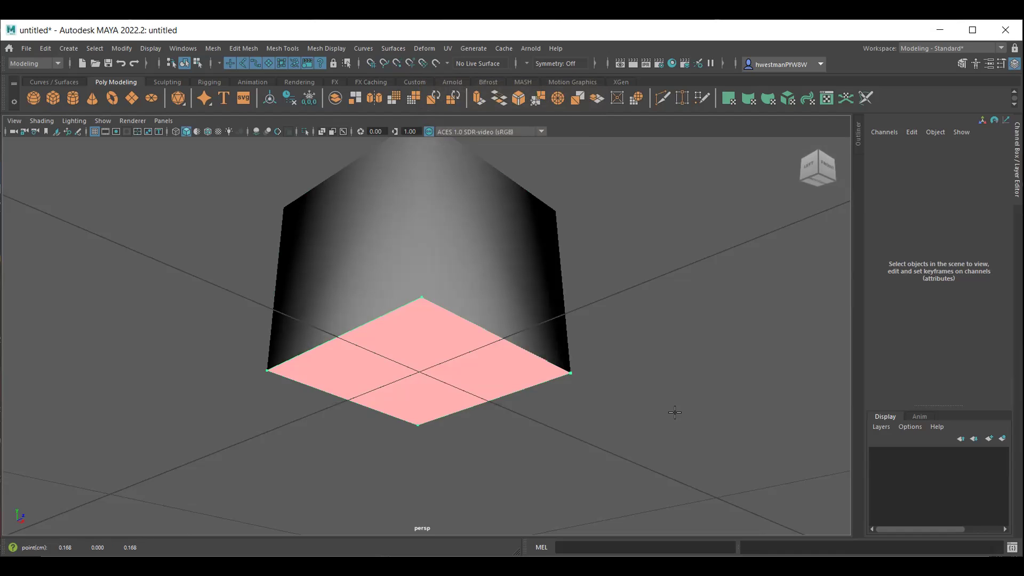
key("Return")
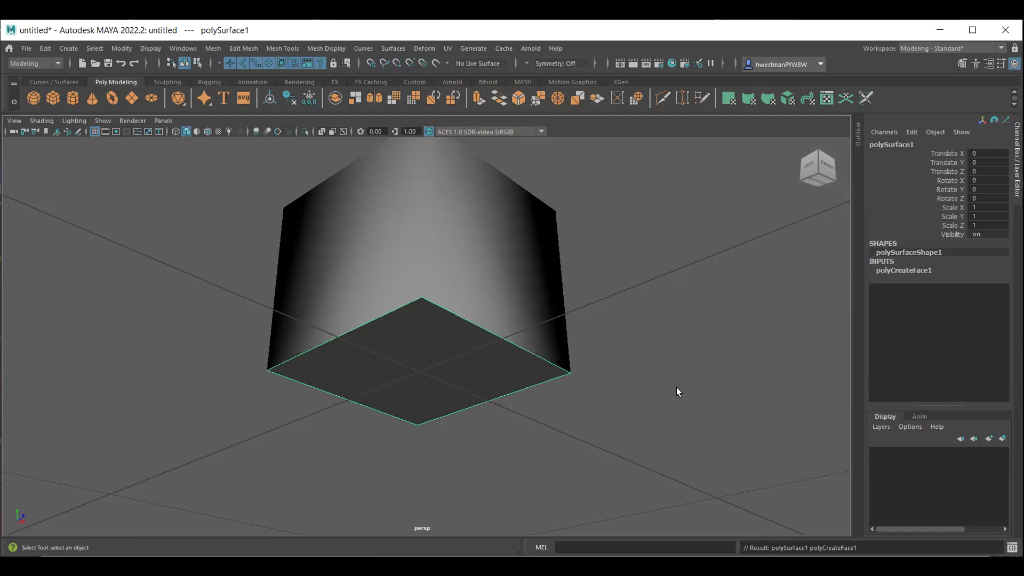
Step: Show the Outliner and start renaming pPlane1
left_click(857, 137)
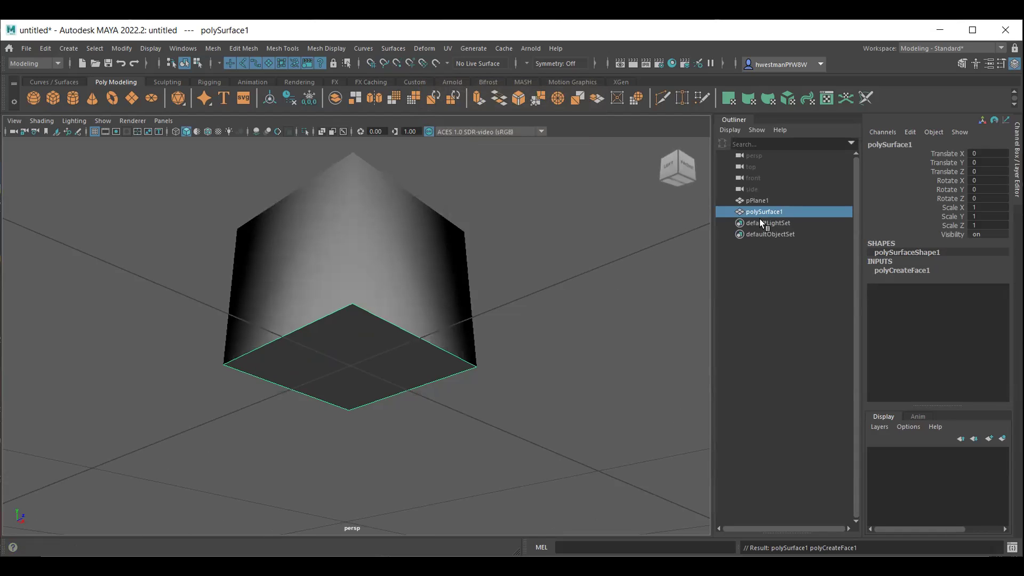
left_click(755, 200)
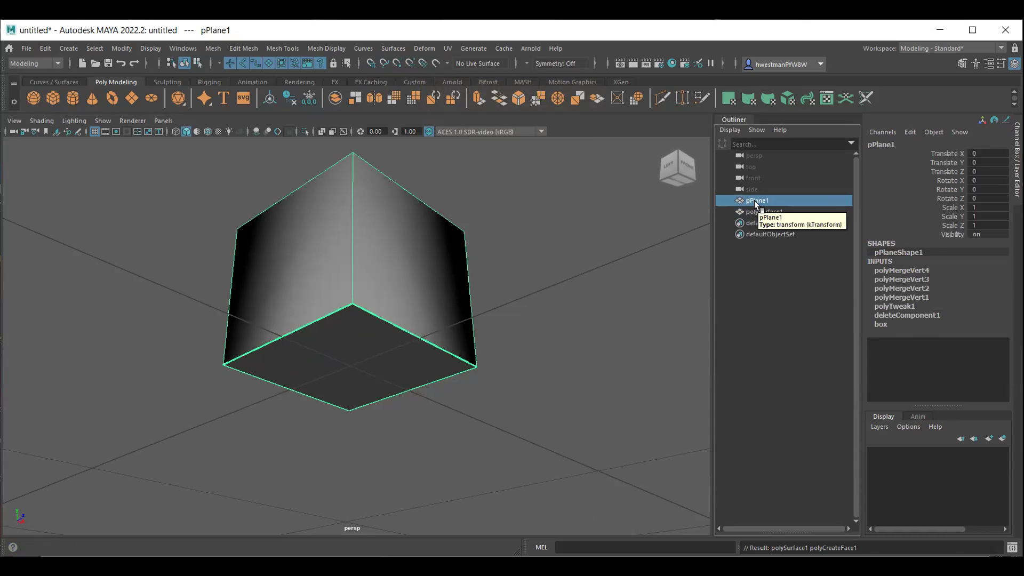
double_click(754, 201)
Step: Name the cube box1, then select box1 together with polySurface1
type("box")
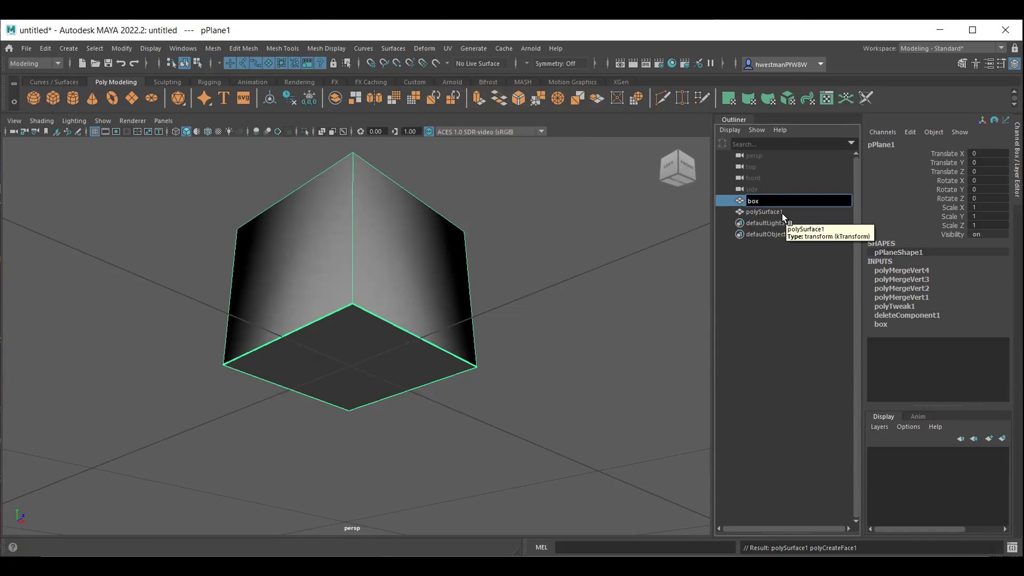
key("Return")
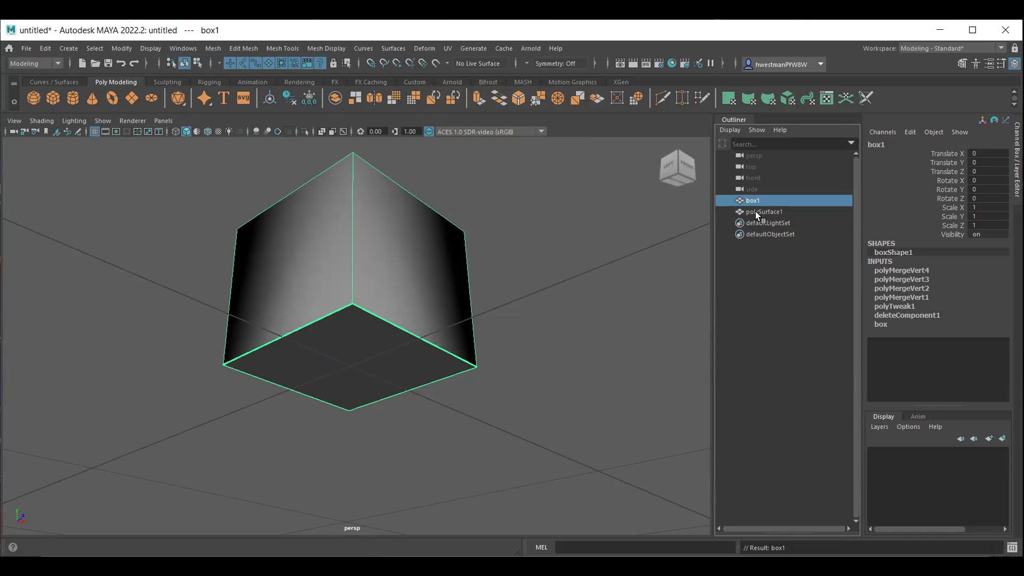
left_click(462, 420)
left_click(391, 377)
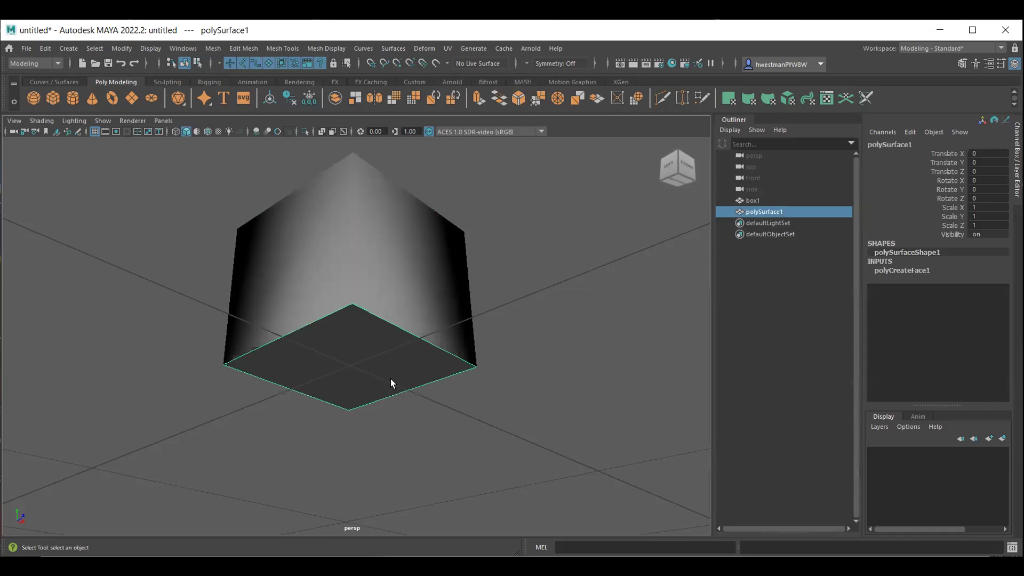
left_click(409, 283)
left_click(379, 360)
left_click(401, 244)
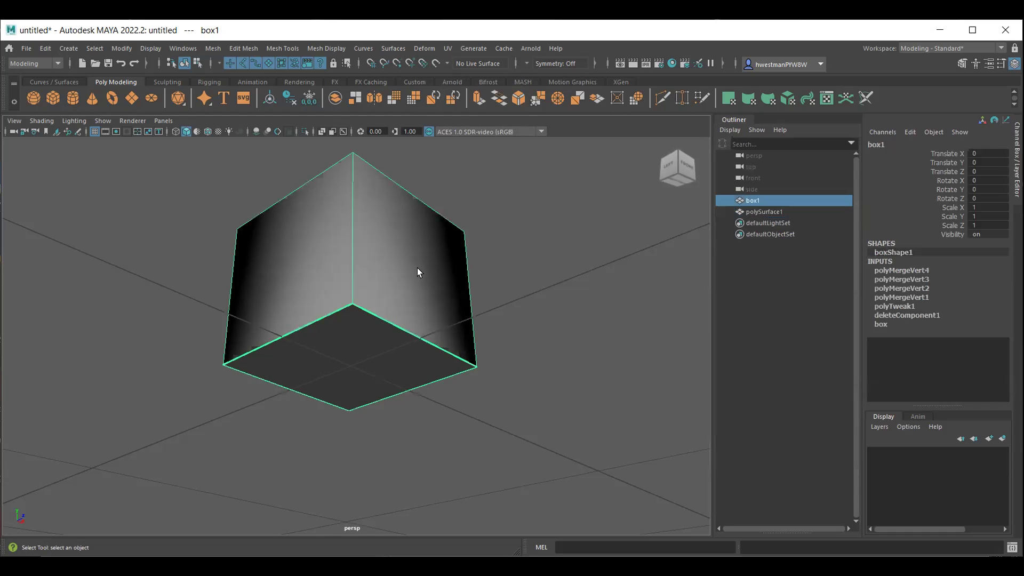
left_click(760, 212, "ctrl")
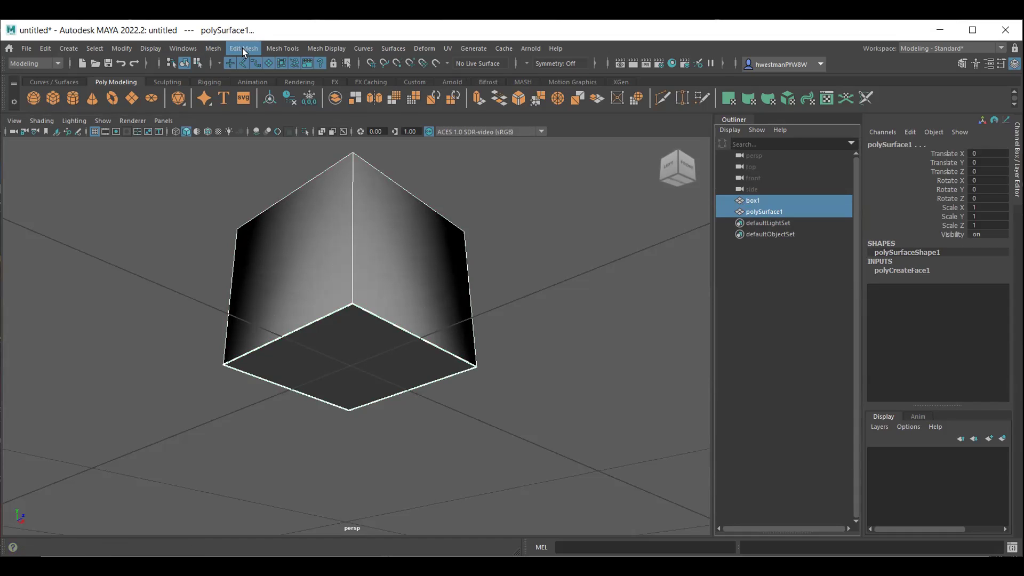
Step: Combine box1 and polySurface1 into one mesh, box2, and select it
left_click(214, 49)
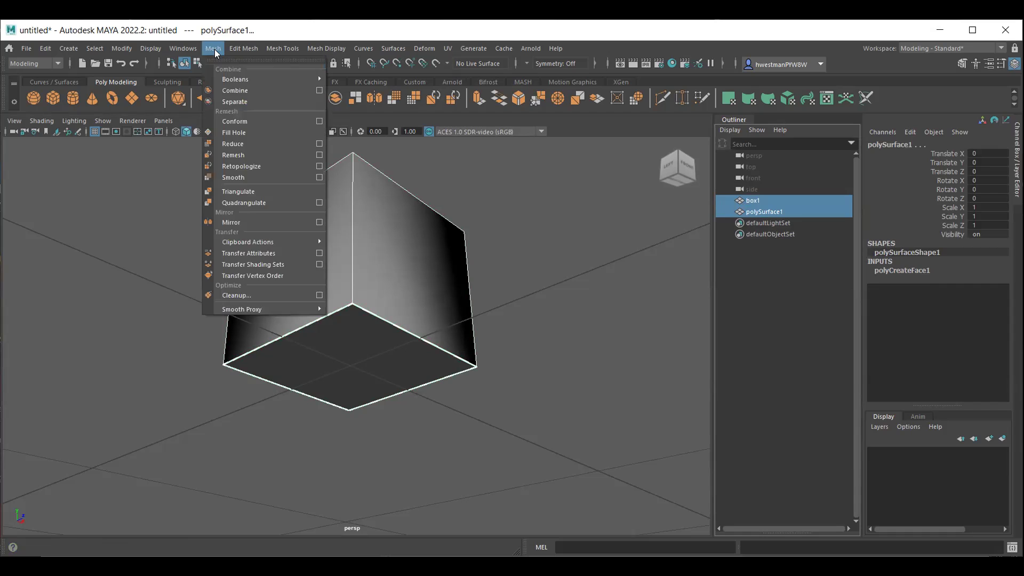
left_click(234, 90)
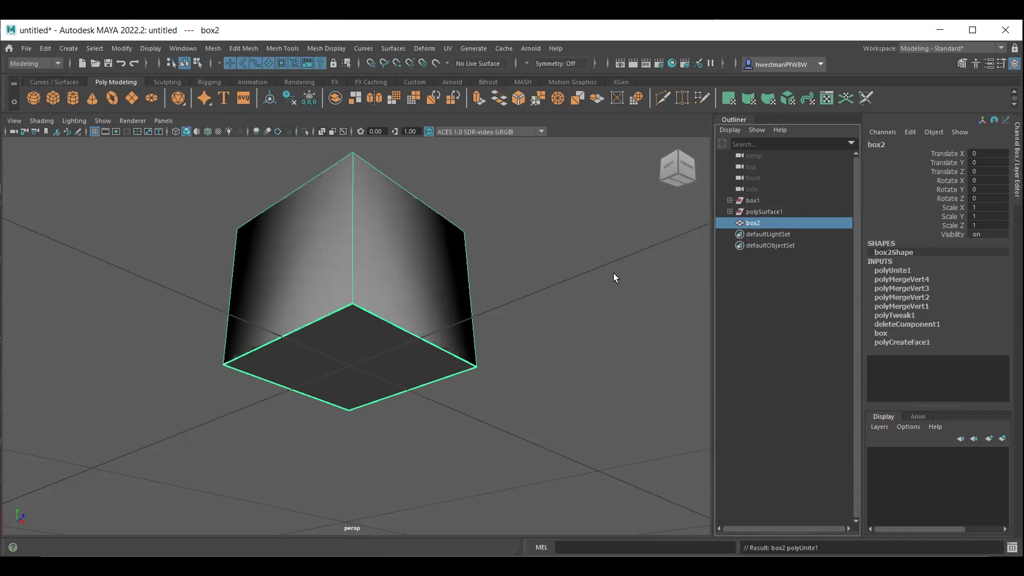
left_click(402, 275)
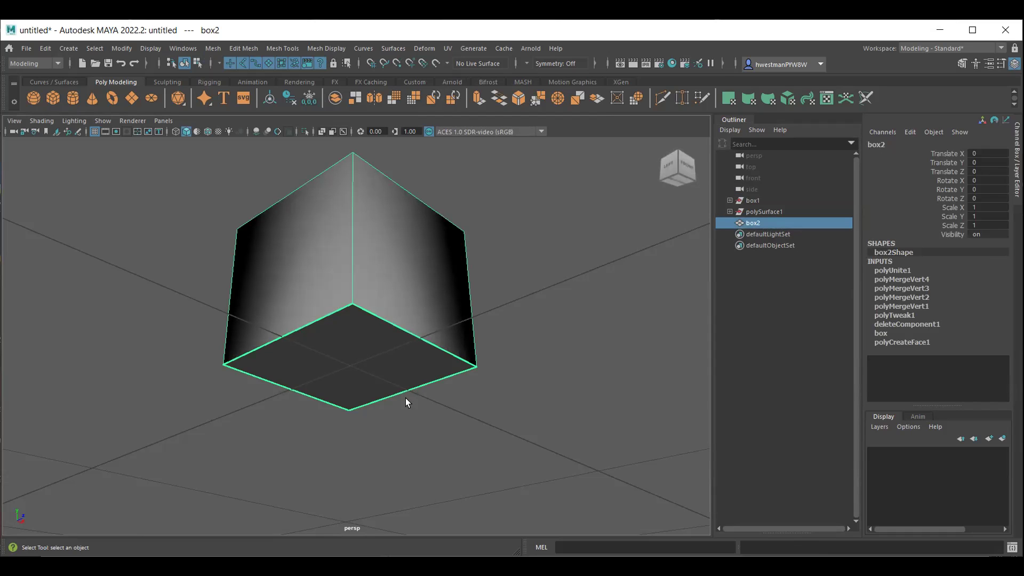
right_click(356, 258)
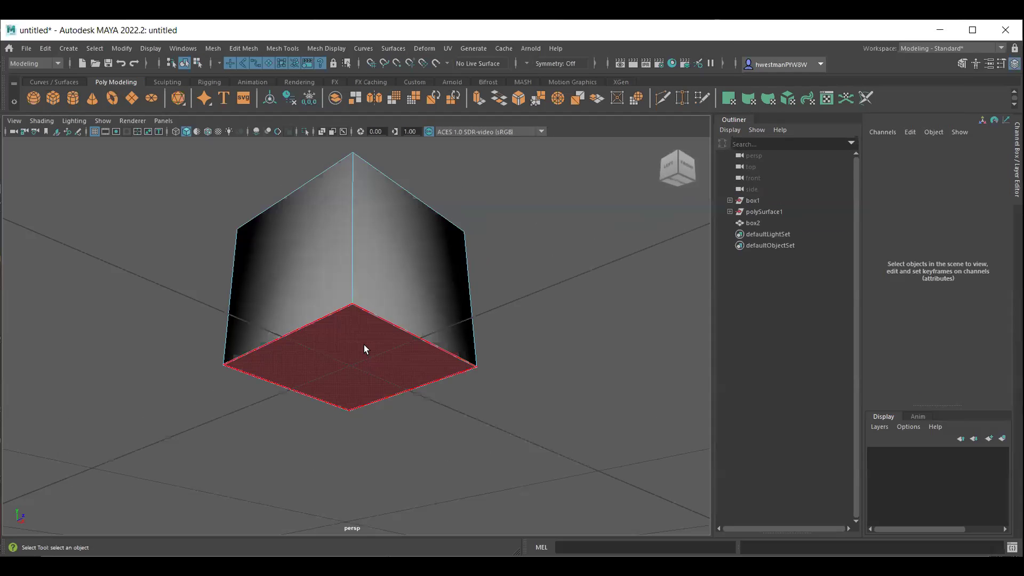
left_click(337, 319)
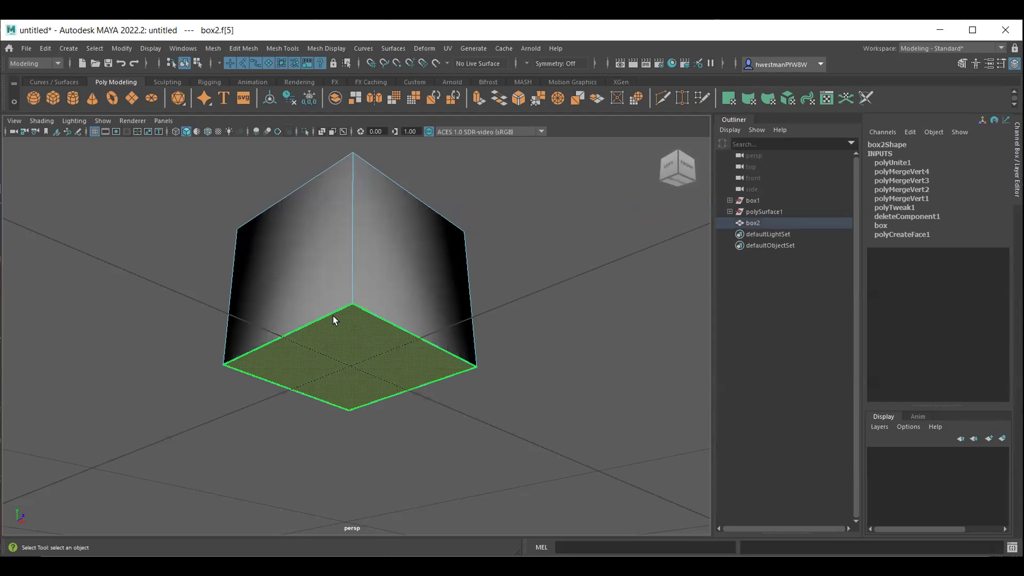
key("w")
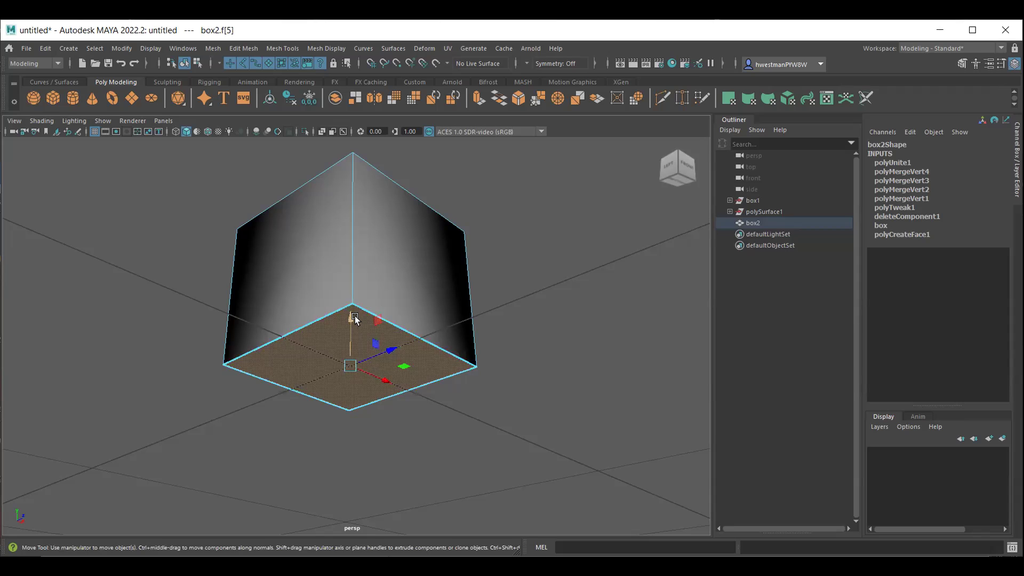
left_click_drag(352, 323, 356, 373)
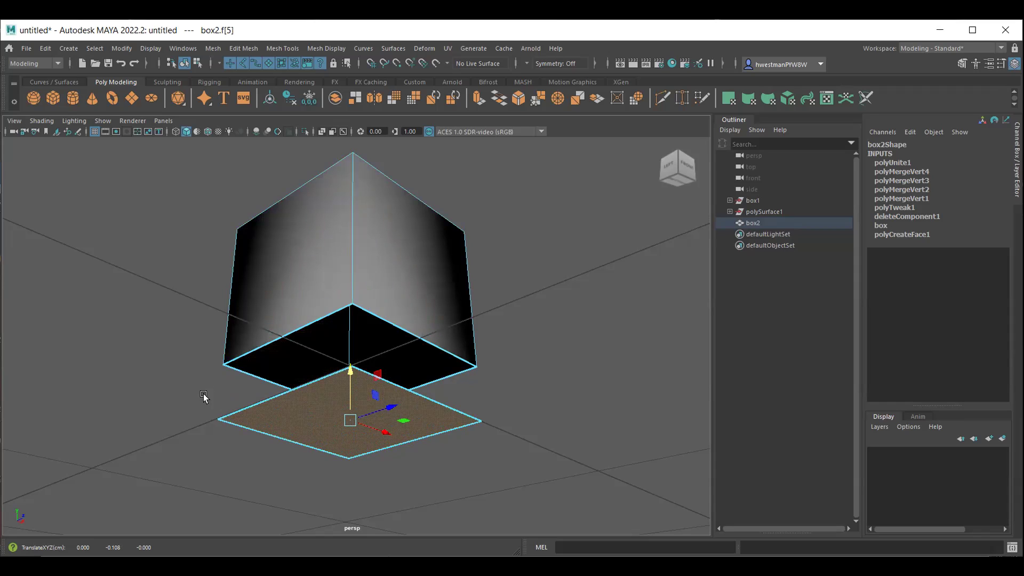
key("ctrl+z")
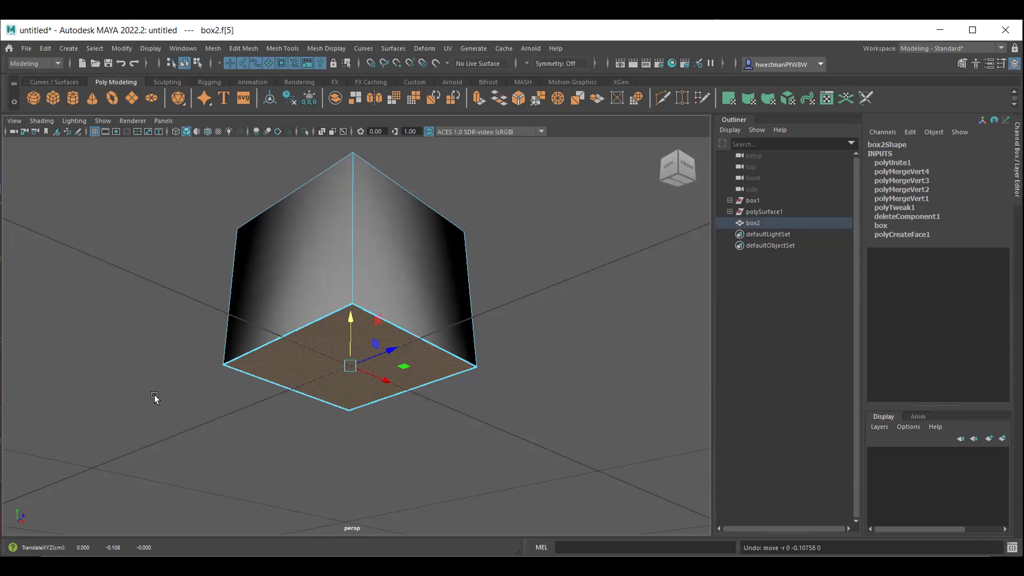
left_click_drag(157, 394, 160, 434, "alt")
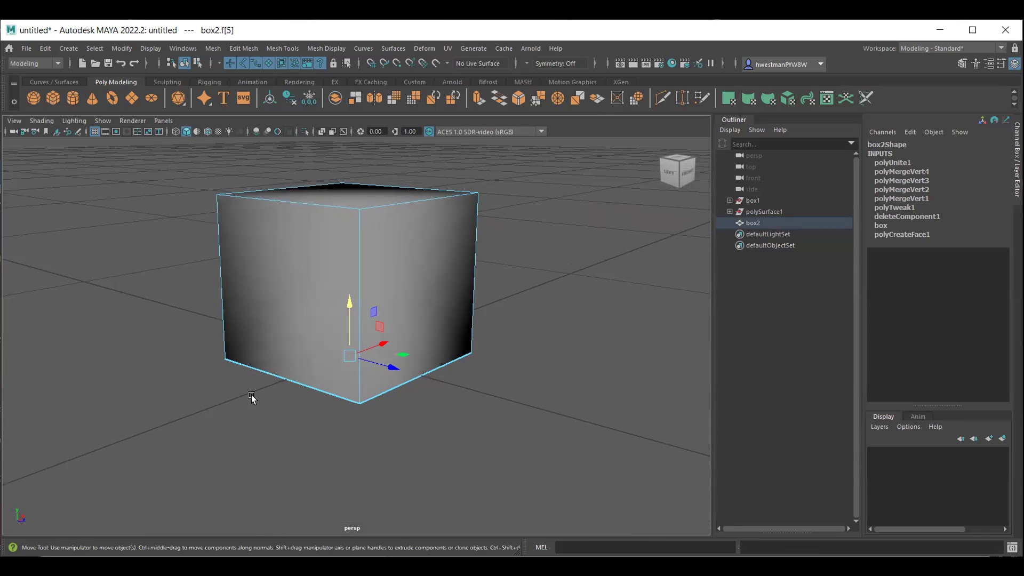
key("q")
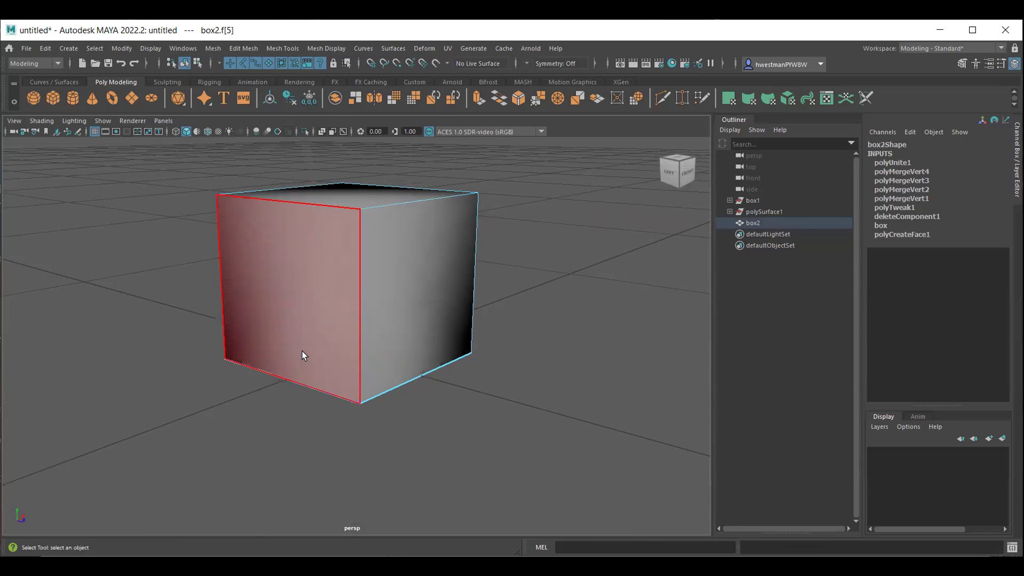
right_click_drag(302, 351, 269, 272)
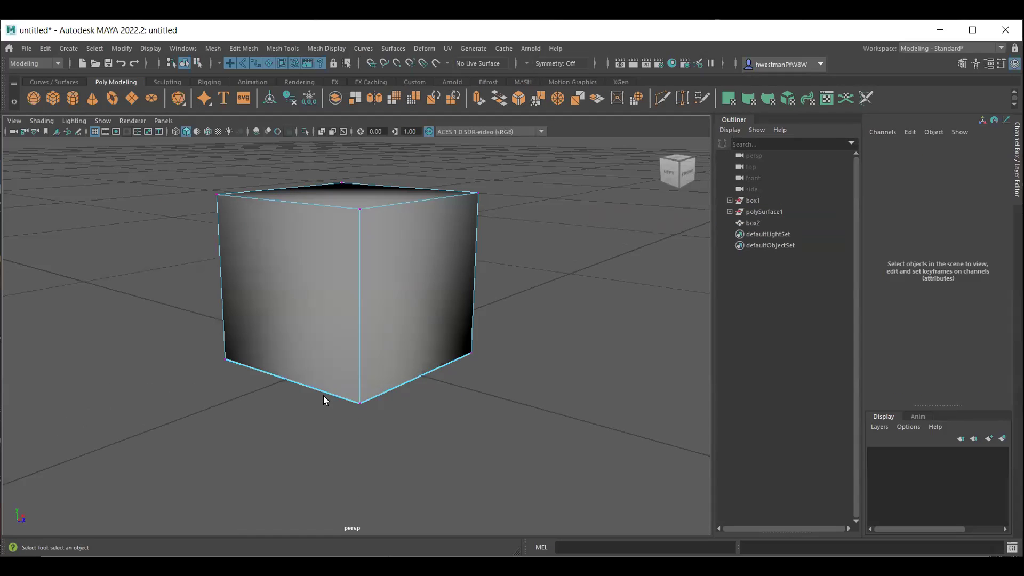
Step: In wireframe view, marquee-select the overlapping vertices at the box's bottom corner
left_click_drag(367, 401, 400, 427)
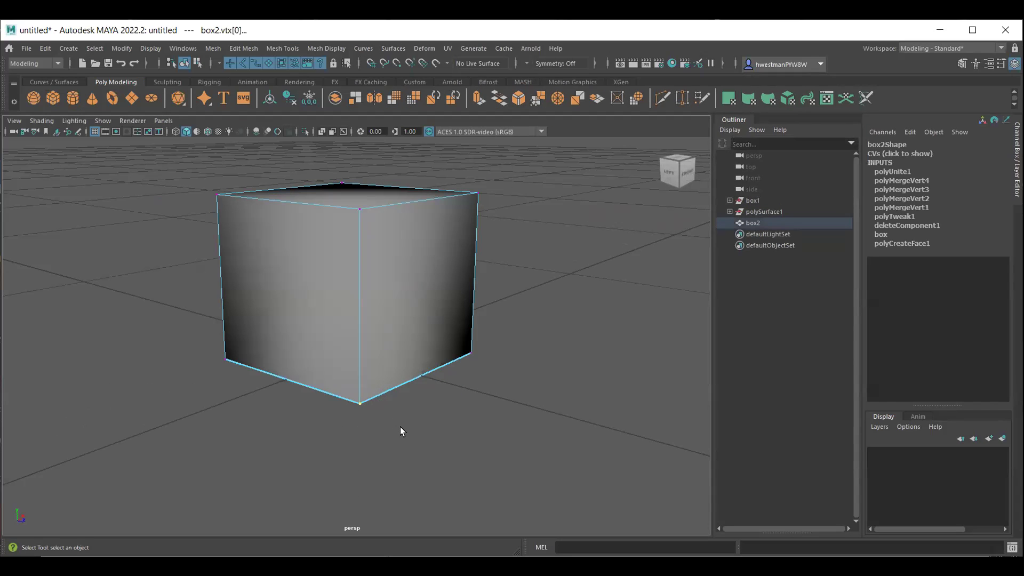
left_click(285, 388)
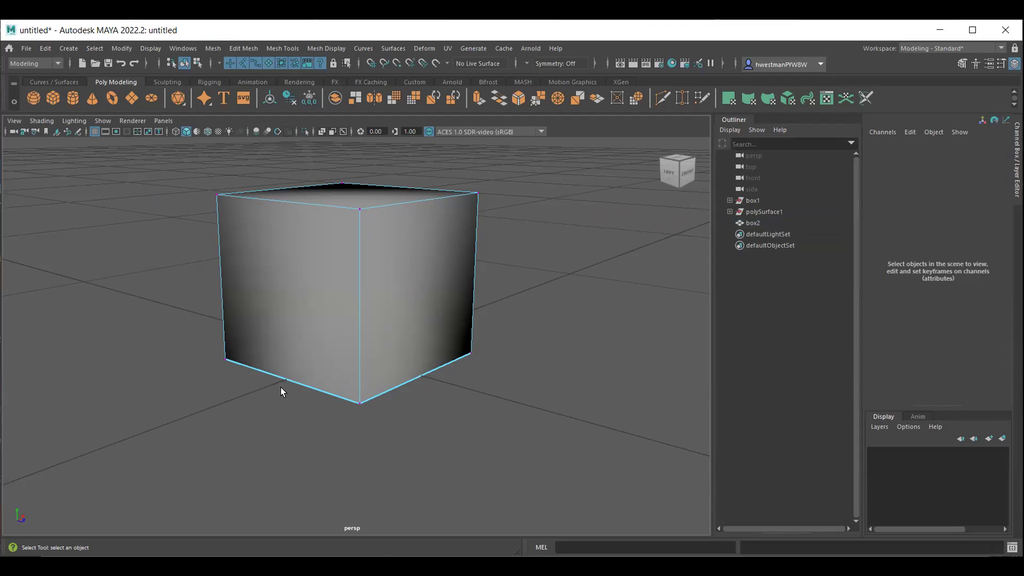
key("4")
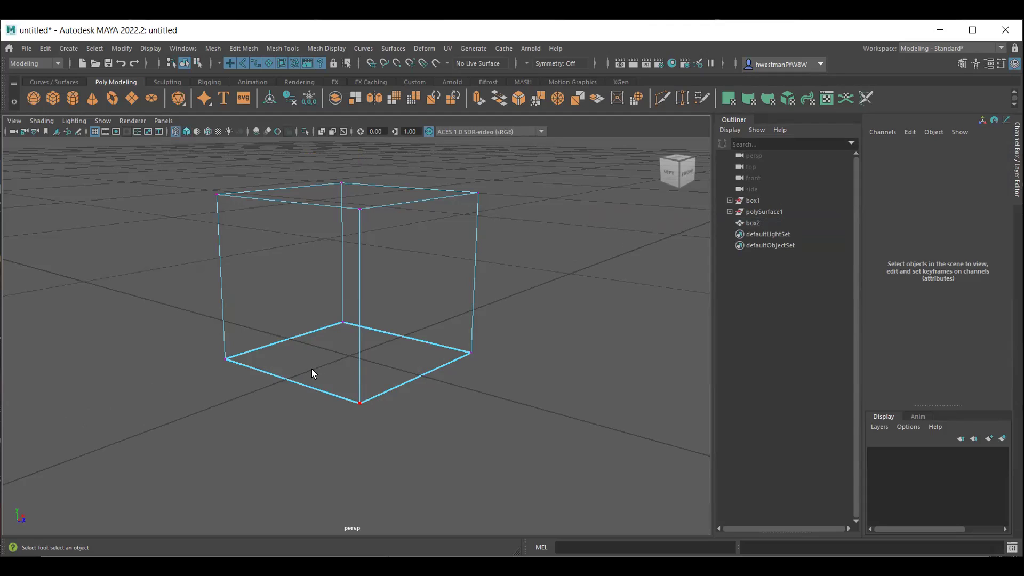
left_click_drag(313, 372, 404, 431)
left_click_drag(404, 429, 404, 430)
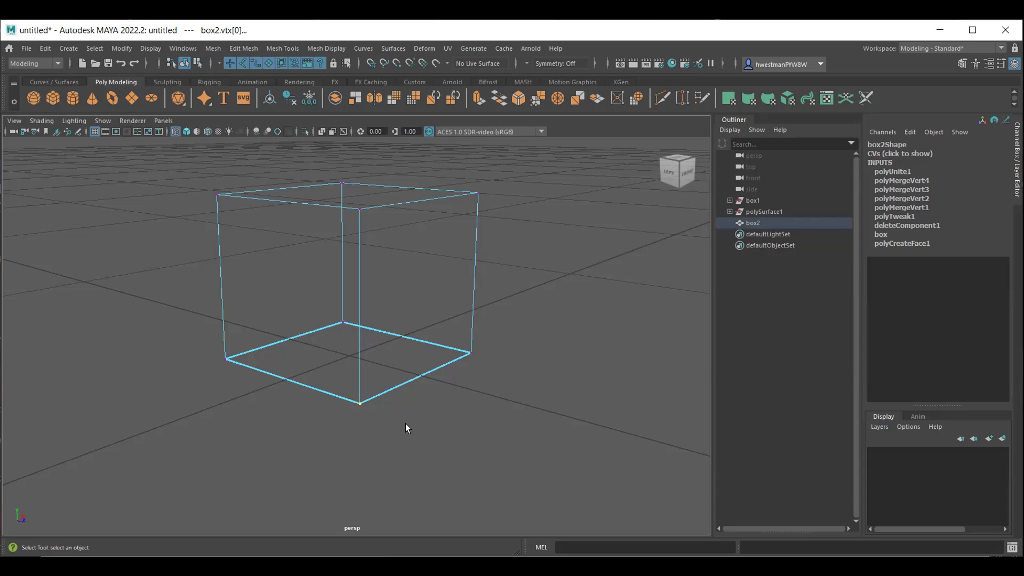
left_click(216, 48)
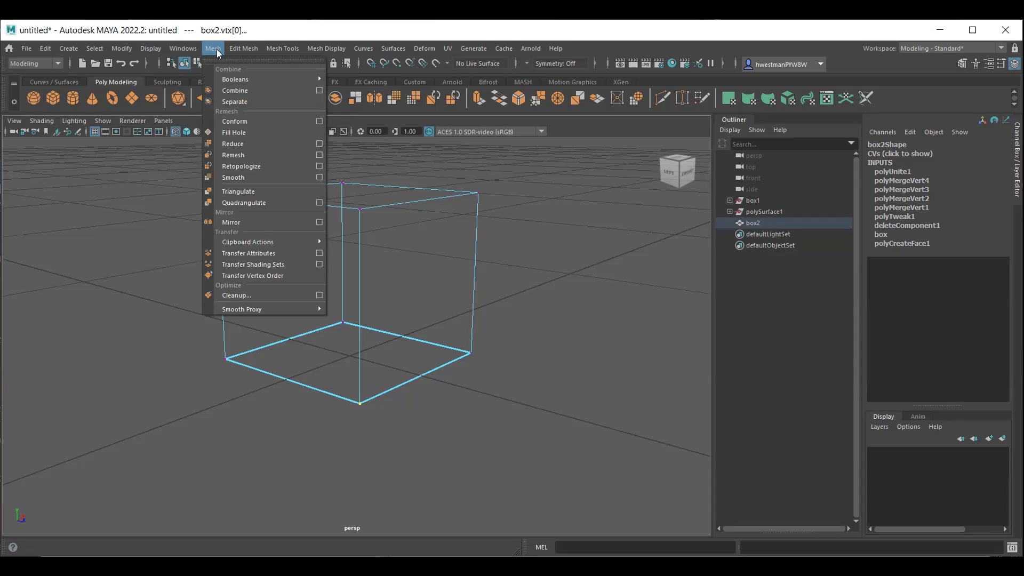
mouse_move(243, 48)
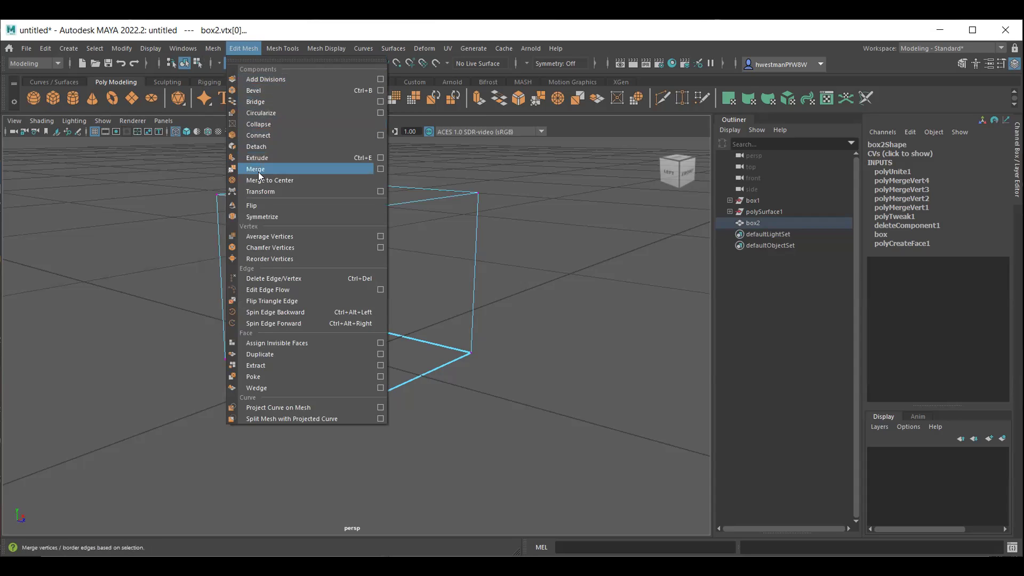
Step: Merge the overlapping vertices at each bottom corner, repeating the merge with G
left_click(259, 172)
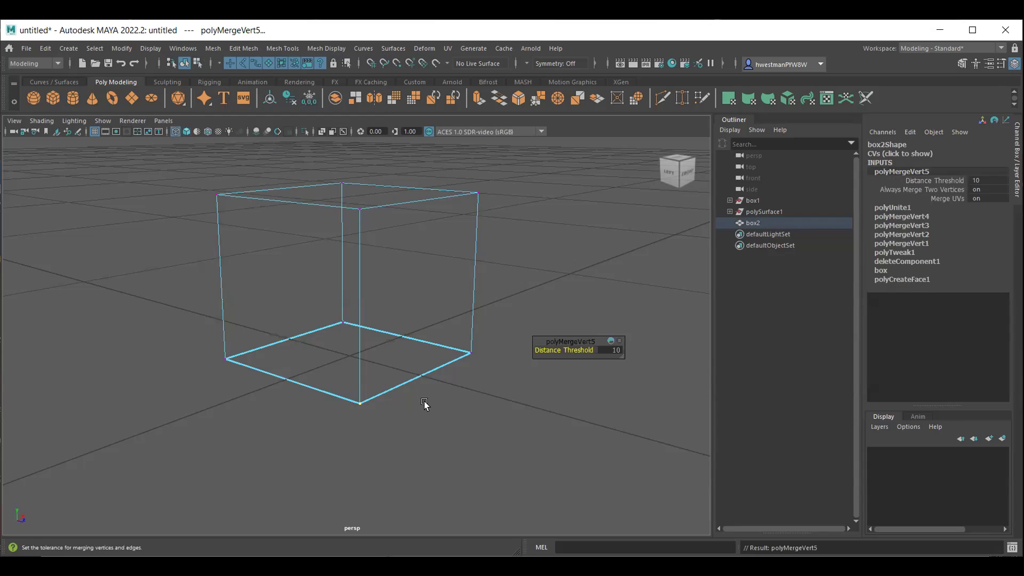
left_click_drag(425, 408, 318, 412, "alt")
key("t")
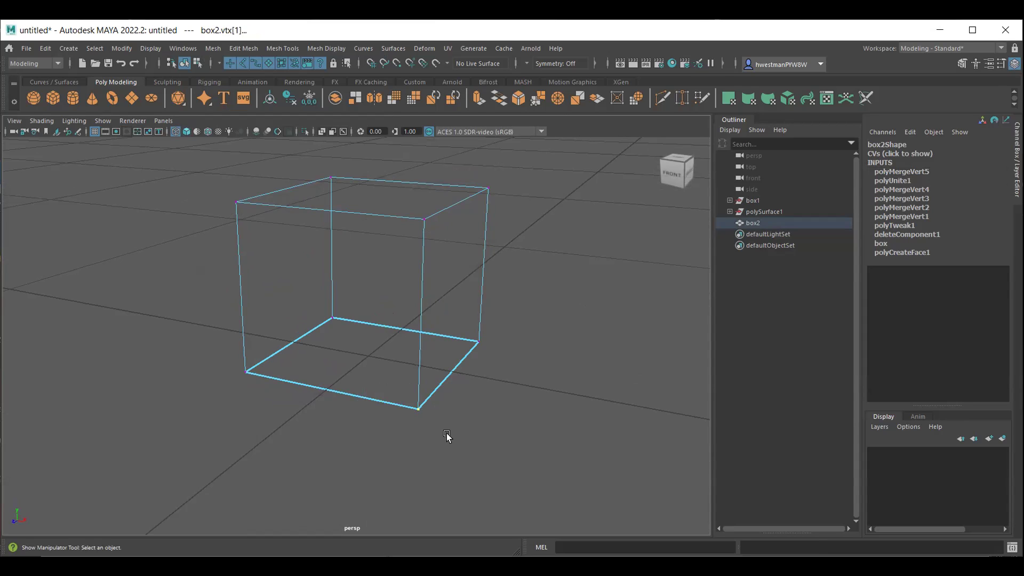
key("g")
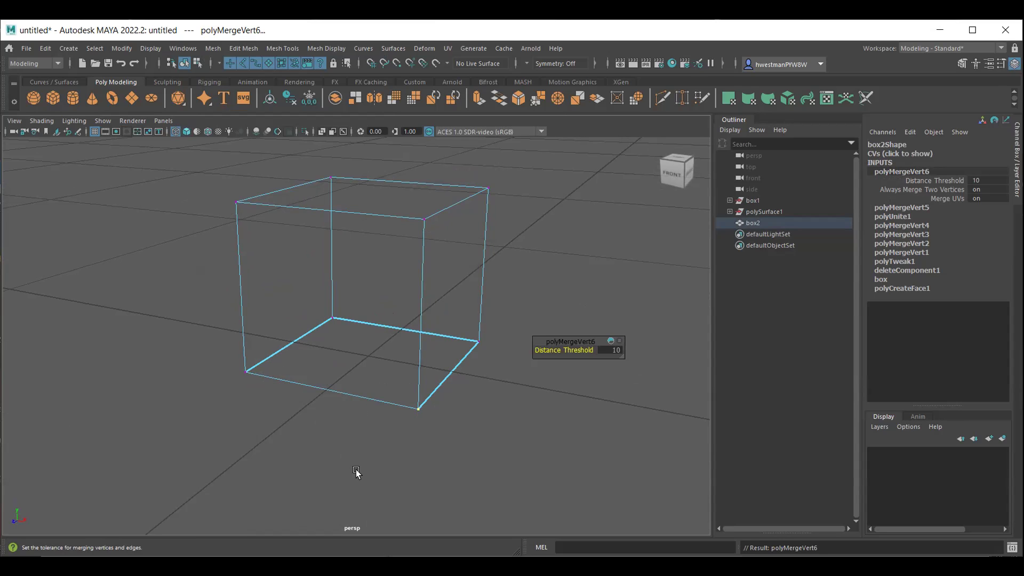
left_click_drag(380, 460, 258, 464, "alt")
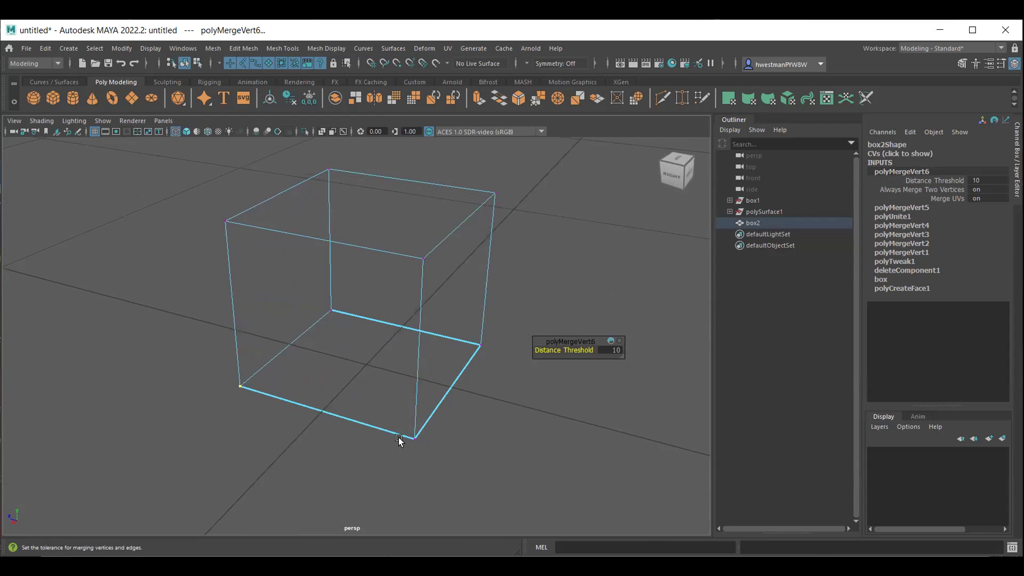
left_click_drag(388, 420, 434, 468)
key("g")
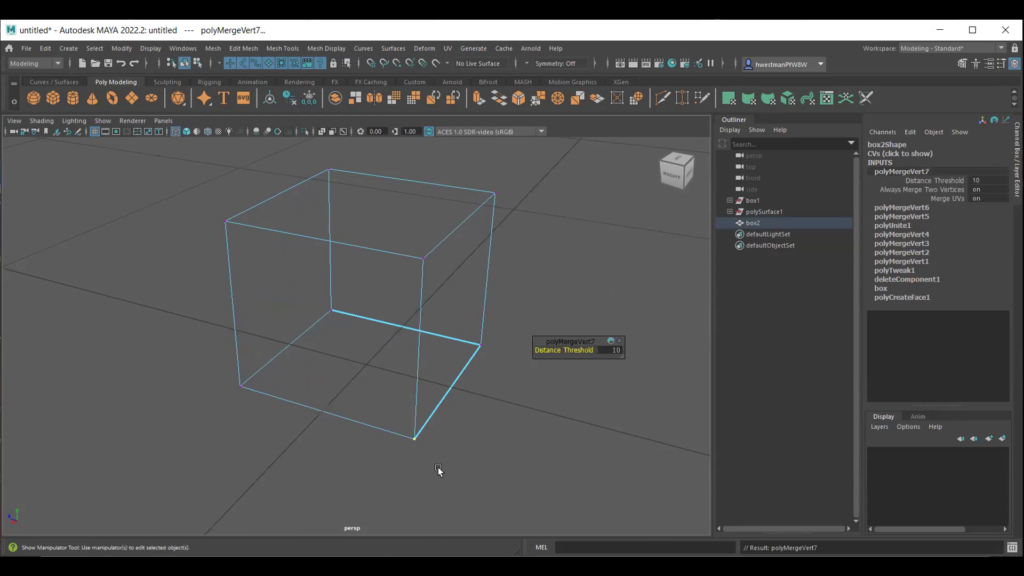
mouse_move(458, 450)
left_mouse_down("alt")
mouse_move(369, 421)
mouse_move(439, 465)
left_mouse_up("alt")
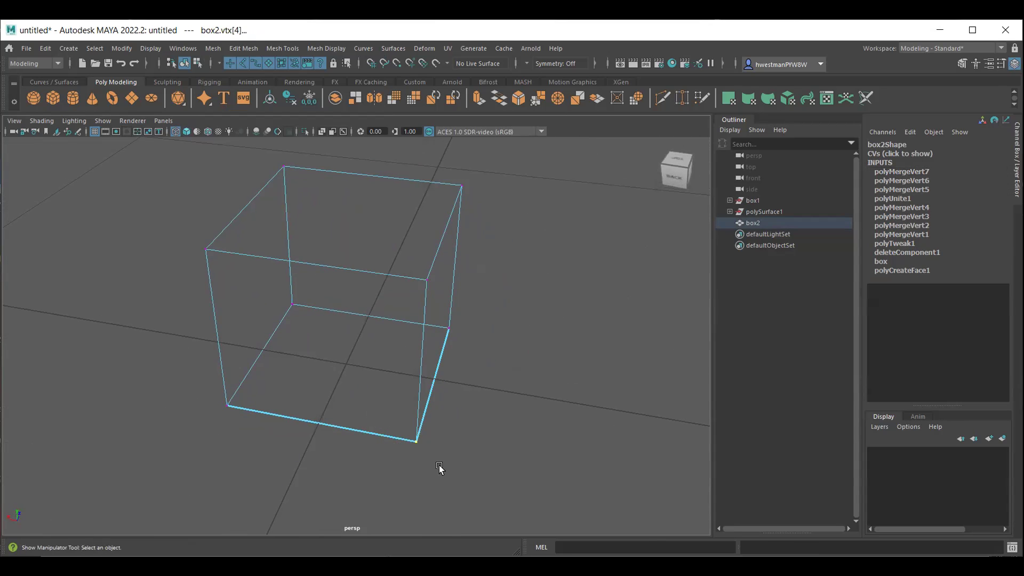
key("g")
mouse_move(427, 475)
left_mouse_down("alt")
mouse_move(387, 406)
mouse_move(409, 446)
mouse_move(393, 473)
mouse_move(390, 462)
left_mouse_up("alt")
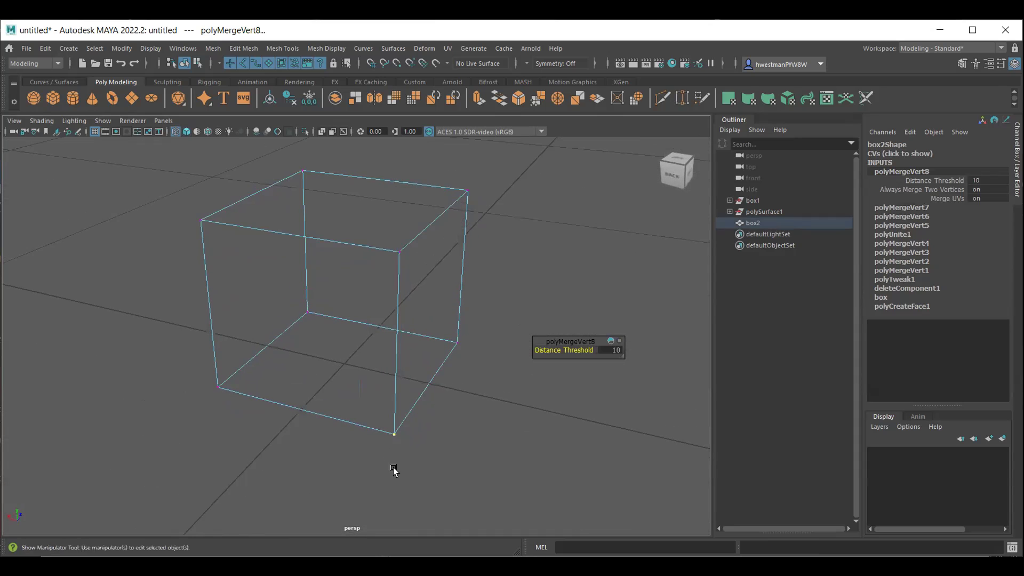
Step: Return to shaded display and orbit around the sealed cube
key("5")
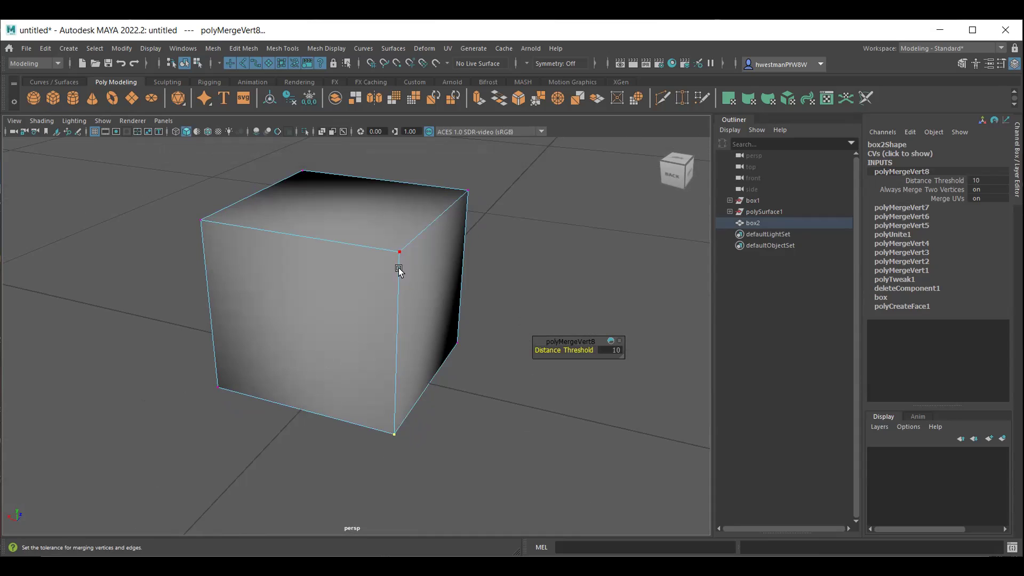
mouse_move(275, 352)
left_mouse_down("alt")
mouse_move(449, 348)
mouse_move(396, 288)
mouse_move(408, 344)
mouse_move(380, 343)
mouse_move(377, 332)
mouse_move(398, 338)
mouse_move(370, 407)
mouse_move(366, 337)
left_mouse_up("alt")
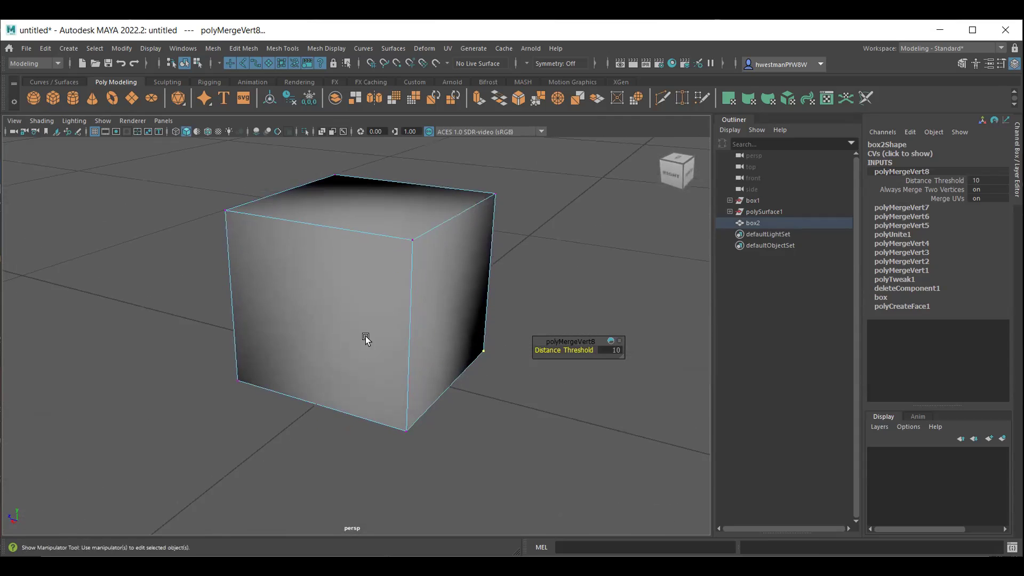
left_click_drag(350, 297, 337, 361, "alt")
Step: In Object Mode, harden all of box2's edges
right_click_drag(349, 290, 412, 244)
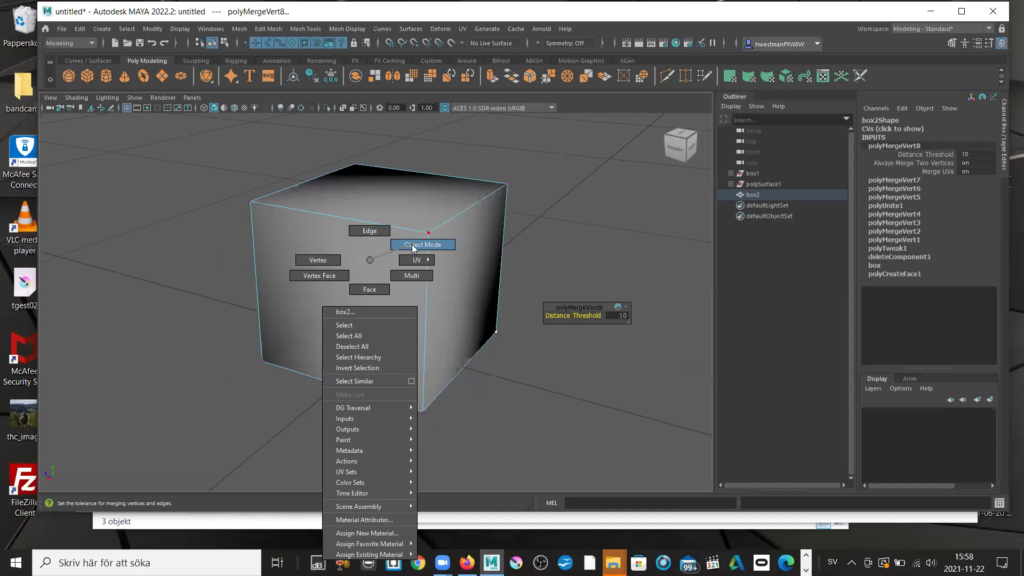
left_click(411, 244)
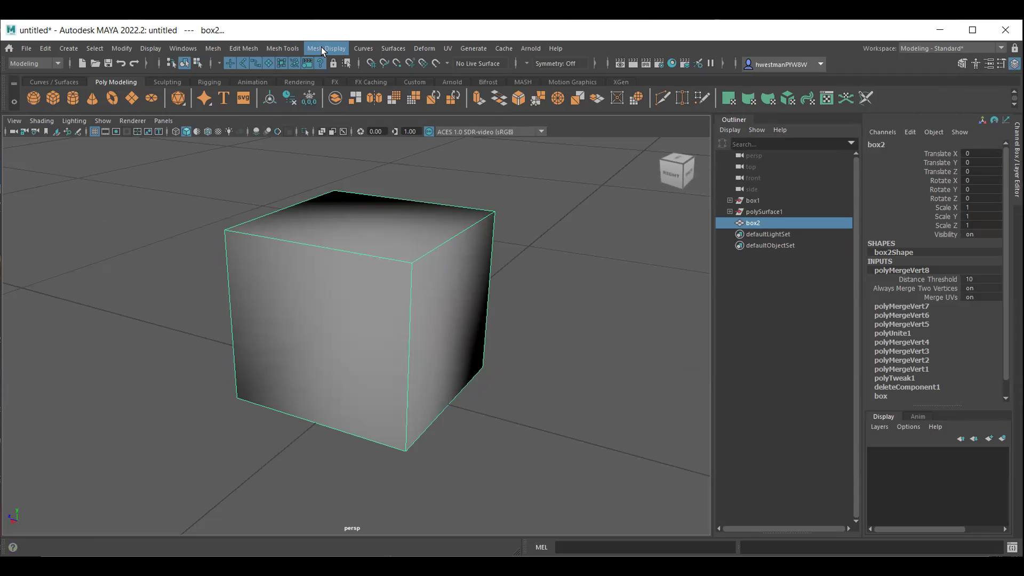
left_click(322, 47)
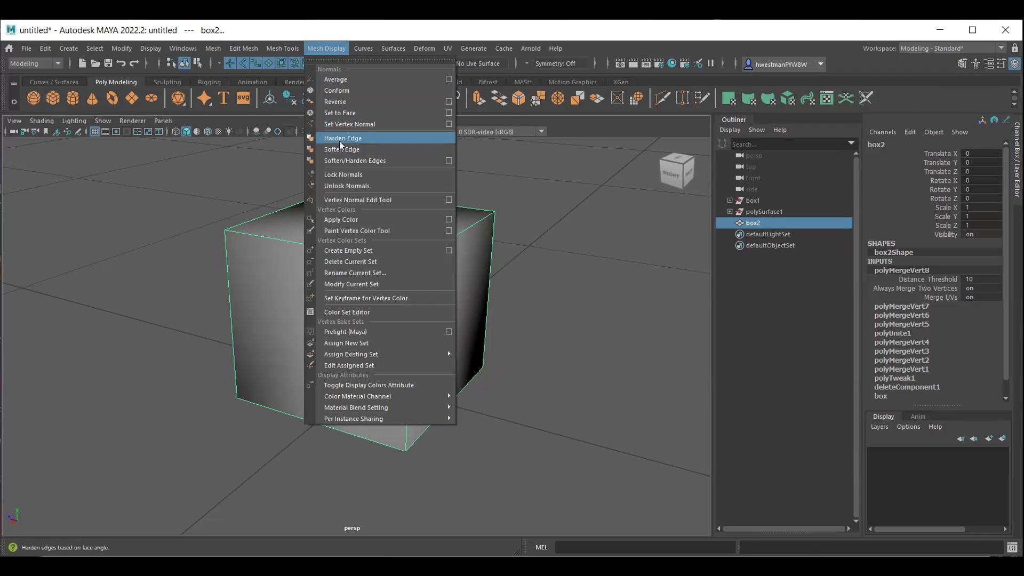
left_click(340, 140)
mouse_move(252, 415)
left_mouse_down("alt")
mouse_move(283, 353)
mouse_move(286, 448)
left_mouse_up("alt")
key("F8")
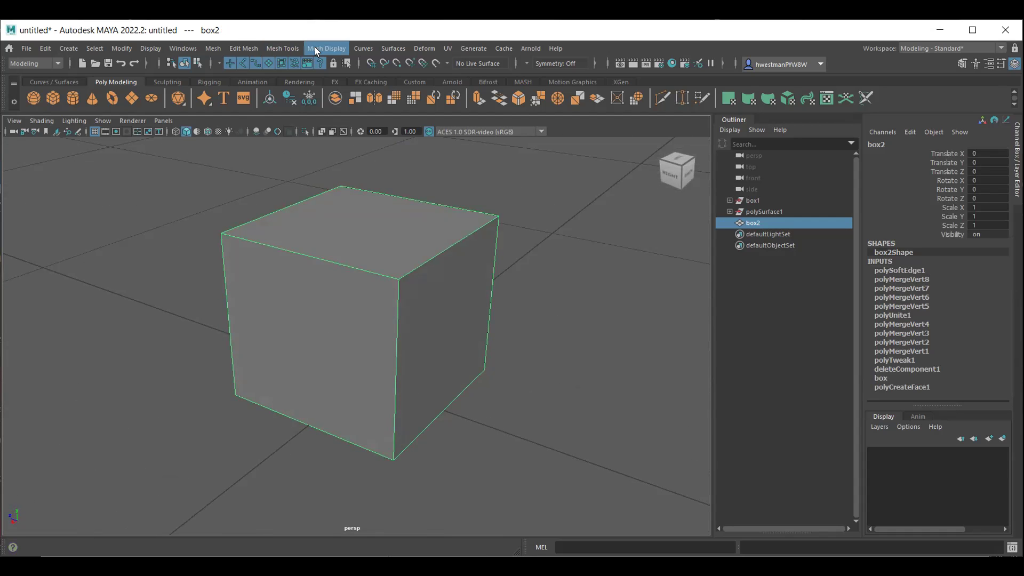
Step: Try softening box2's edges and inspect the smooth shading from several angles
left_click(315, 47)
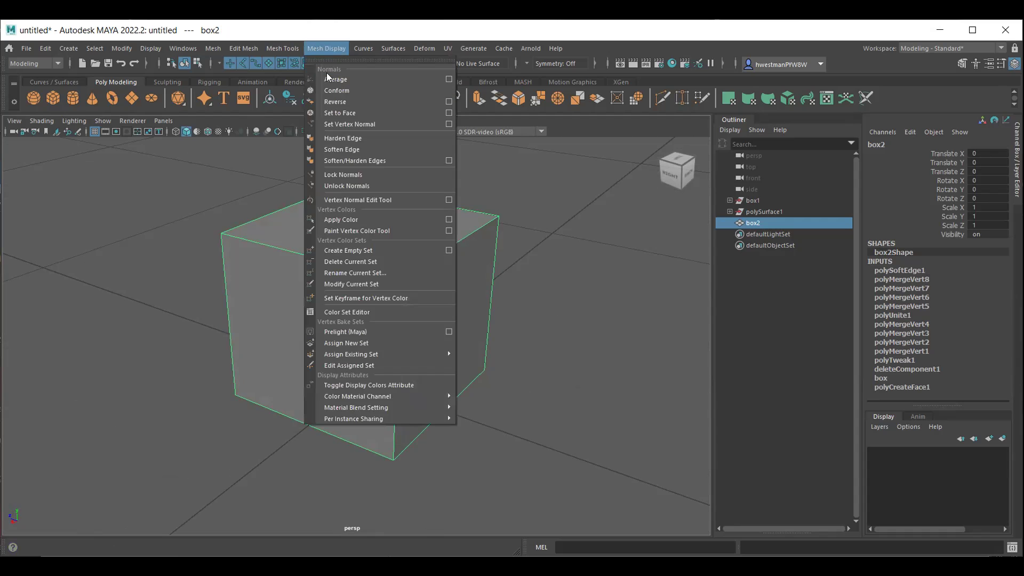
left_click(338, 150)
mouse_move(507, 389)
left_mouse_down("alt")
mouse_move(492, 283)
mouse_move(498, 399)
left_mouse_up("alt")
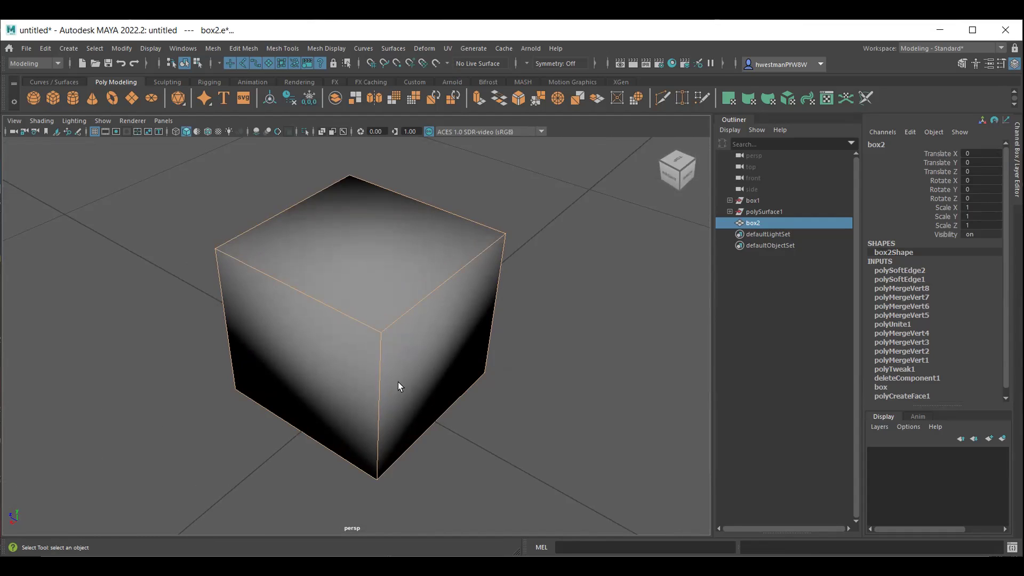
mouse_move(403, 377)
left_mouse_down("alt")
mouse_move(395, 354)
mouse_move(401, 372)
left_mouse_up("alt")
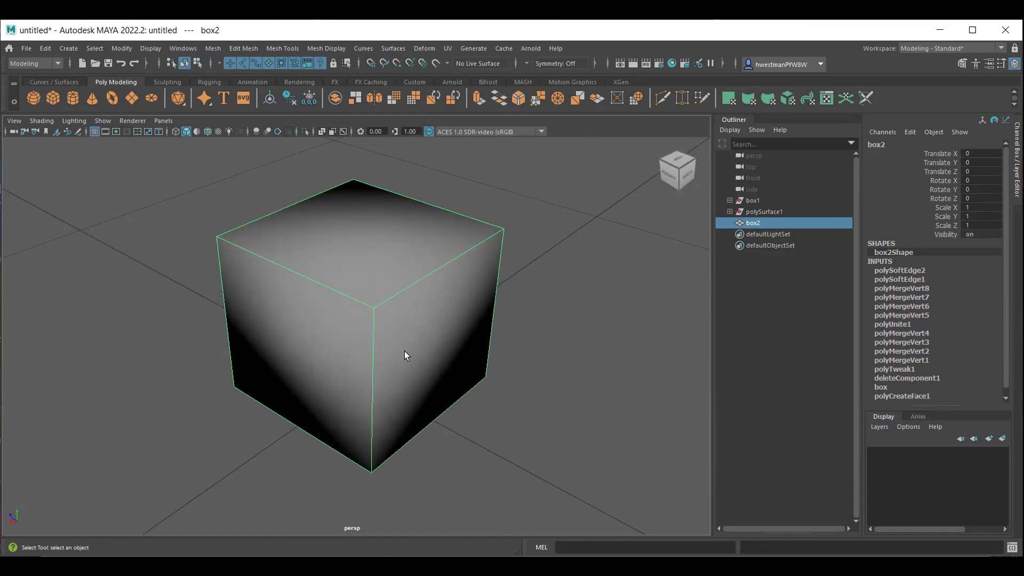
mouse_move(411, 367)
left_mouse_down("alt")
mouse_move(407, 338)
mouse_move(370, 310)
left_mouse_up("alt")
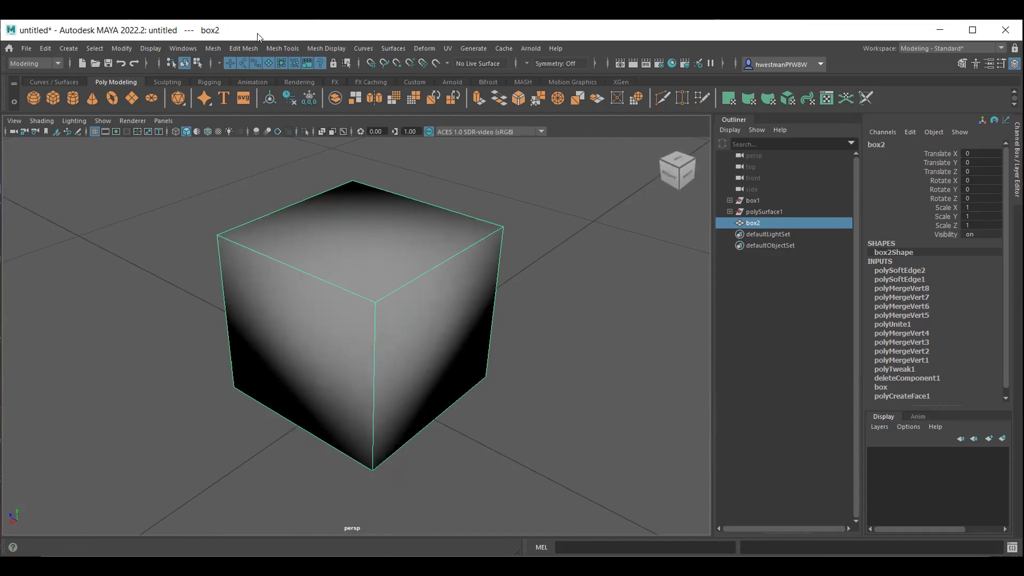
Step: Harden box2's edges again so the faces shade flat
left_click(328, 47)
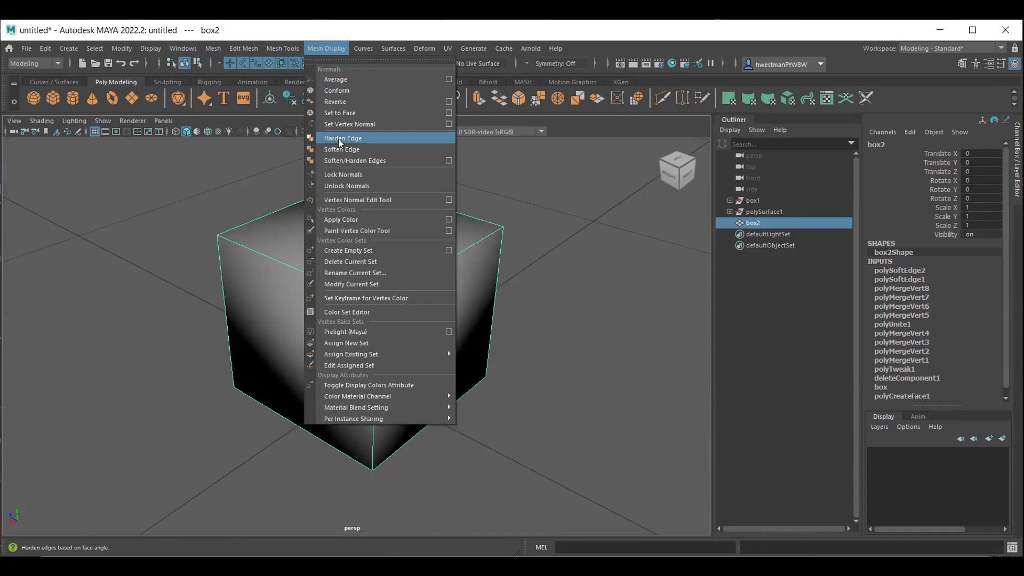
left_click(340, 140)
scroll(522, 304, "up", 2)
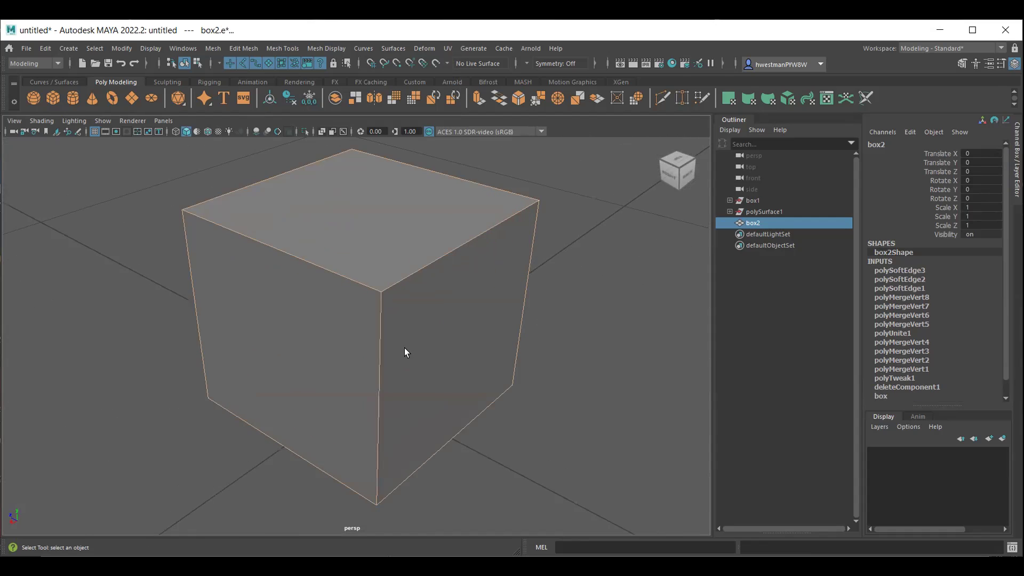
scroll(421, 345, "down", 3)
mouse_move(403, 347)
left_mouse_down("alt")
mouse_move(331, 334)
mouse_move(345, 334)
left_mouse_up("alt")
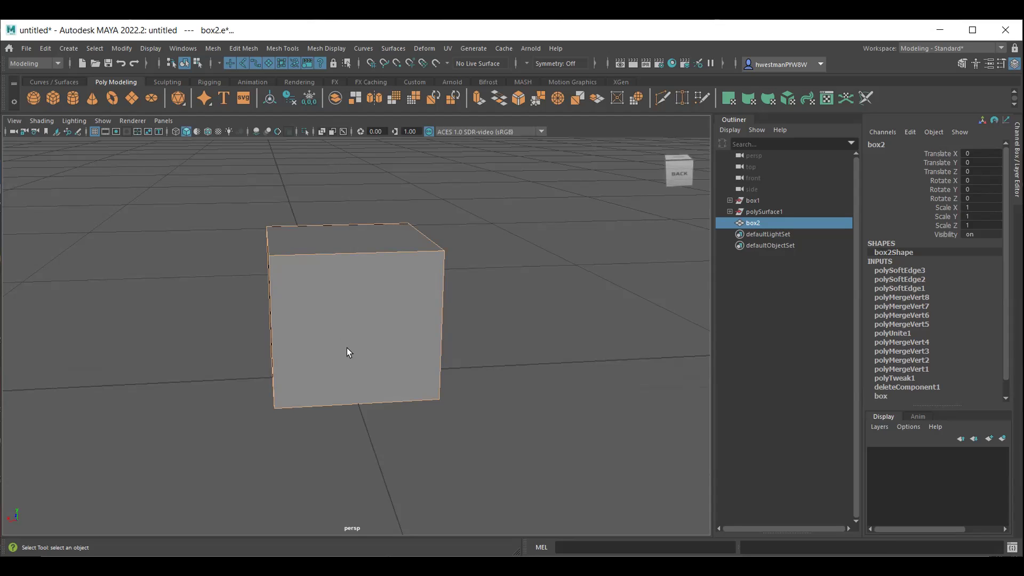
Step: Collapse the Outliner into its side tab to widen the viewport around box2
mouse_move(357, 346)
left_mouse_down("alt")
mouse_move(354, 299)
mouse_move(406, 357)
left_mouse_up("alt")
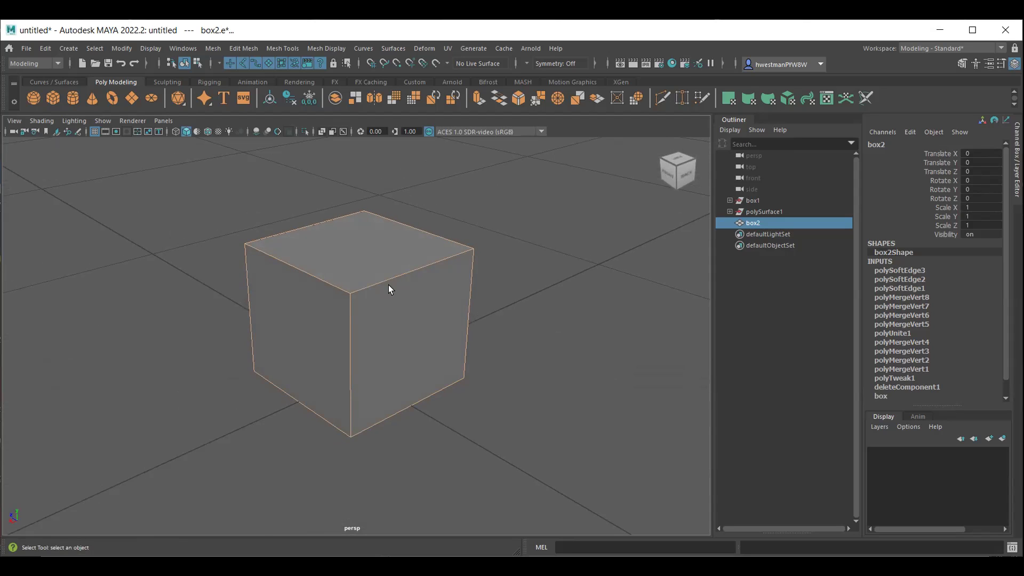
left_click(291, 47)
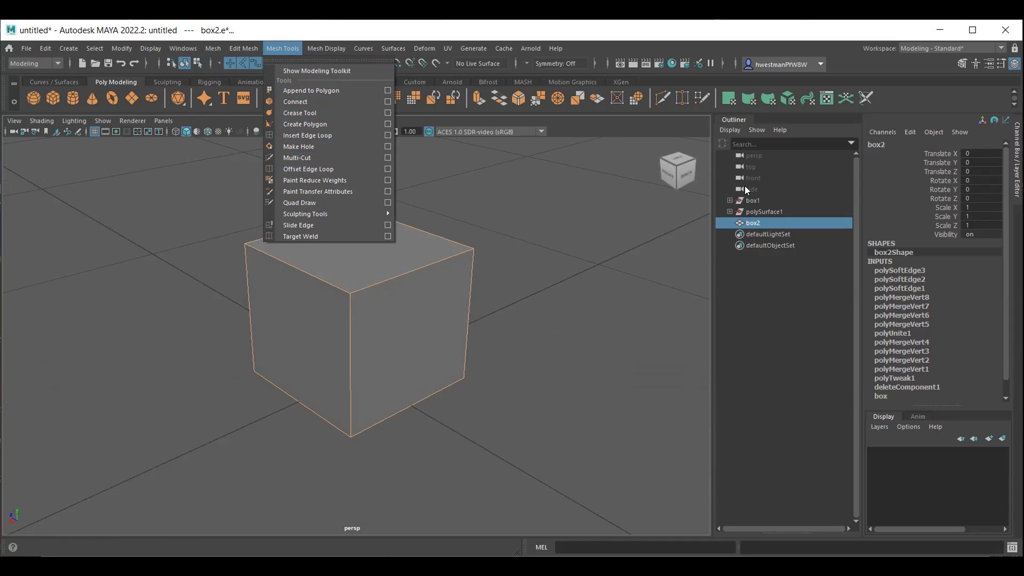
left_click(723, 118)
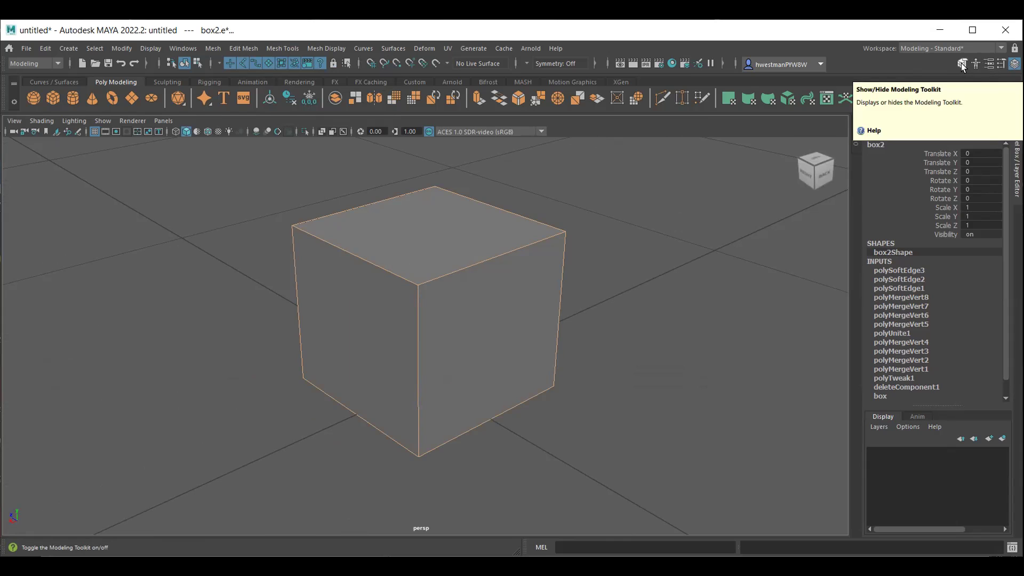
Step: Show the Modeling Toolkit and extrude all six faces of box2
left_click(961, 62)
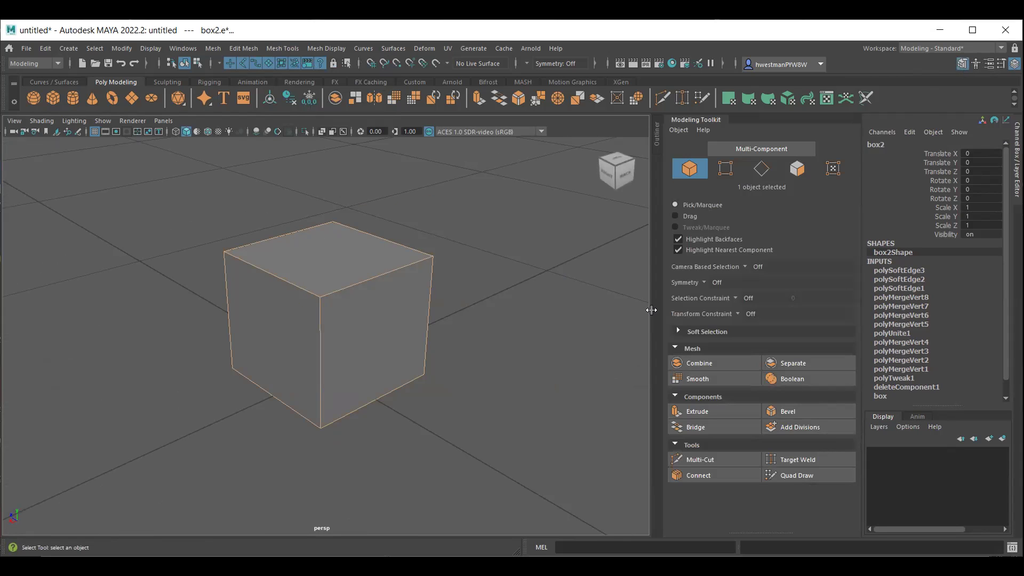
left_click_drag(651, 310, 669, 310)
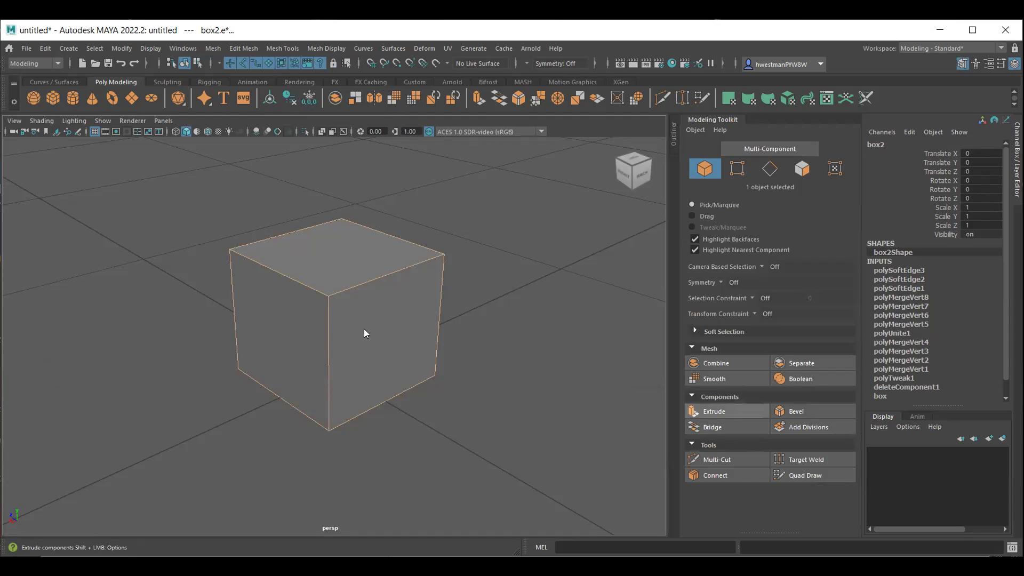
right_click_drag(384, 271, 427, 257)
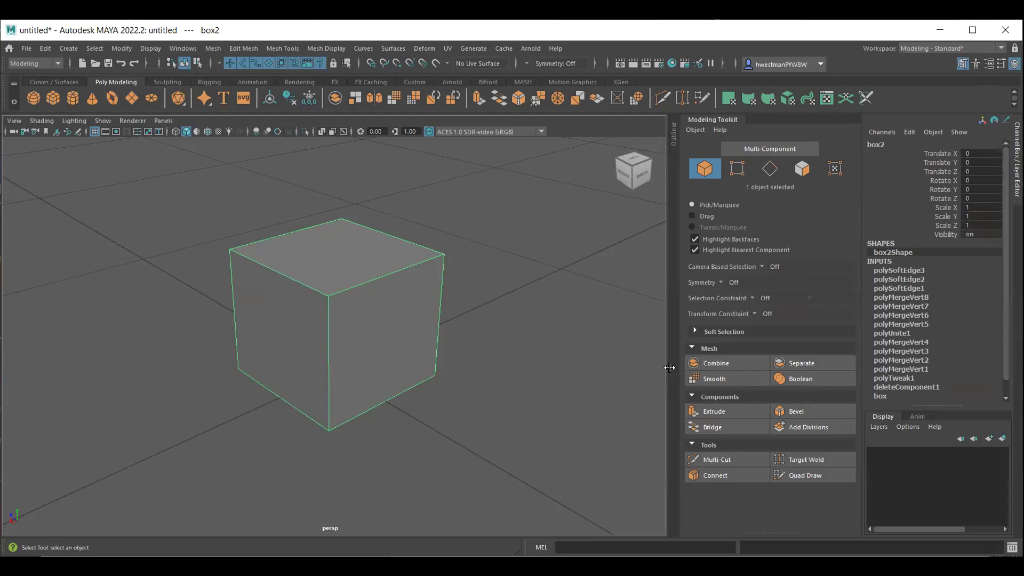
left_click(718, 412)
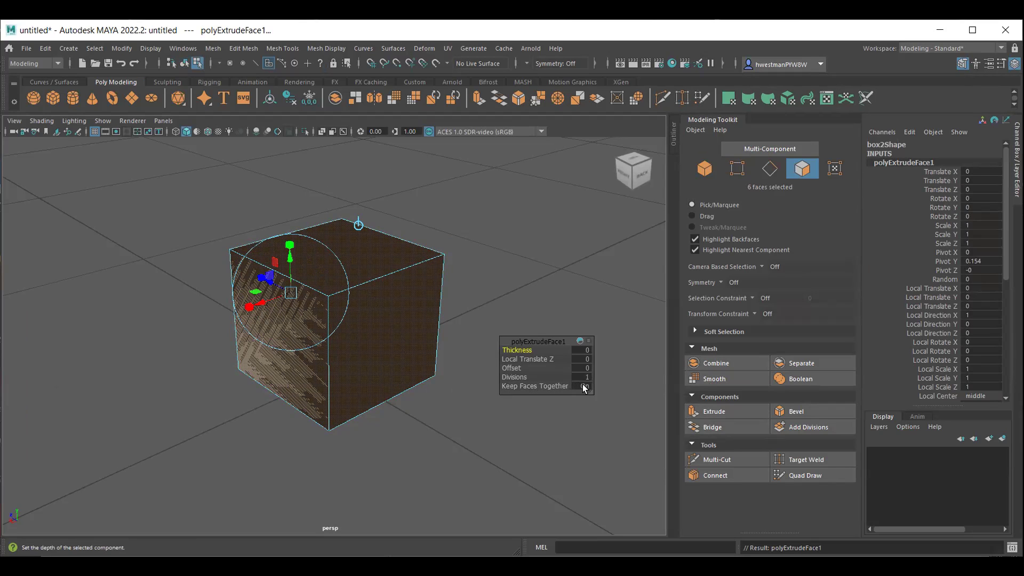
Step: Push the extruded faces out to Local Translate Z about 0.066, then view in wireframe
left_click_drag(183, 403, 317, 419, "alt")
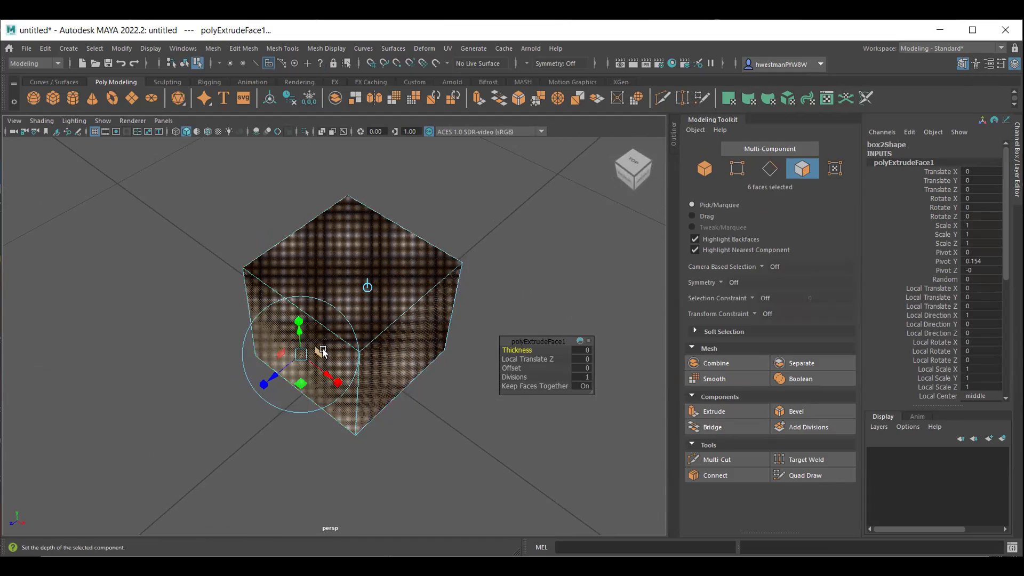
mouse_move(268, 440)
left_mouse_down("alt")
mouse_move(224, 397)
mouse_move(265, 407)
mouse_move(269, 429)
left_mouse_up("alt")
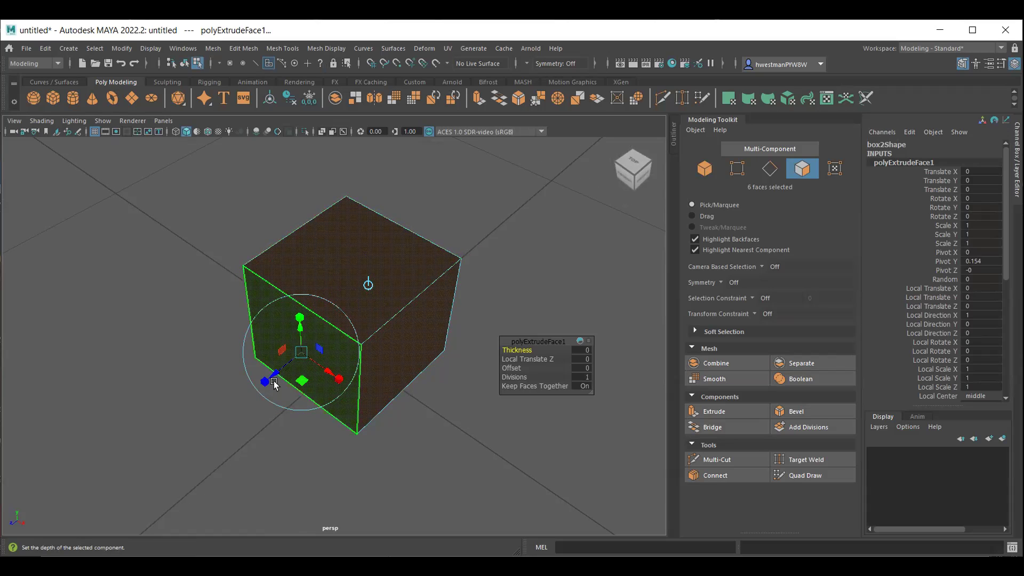
left_click_drag(275, 376, 258, 403)
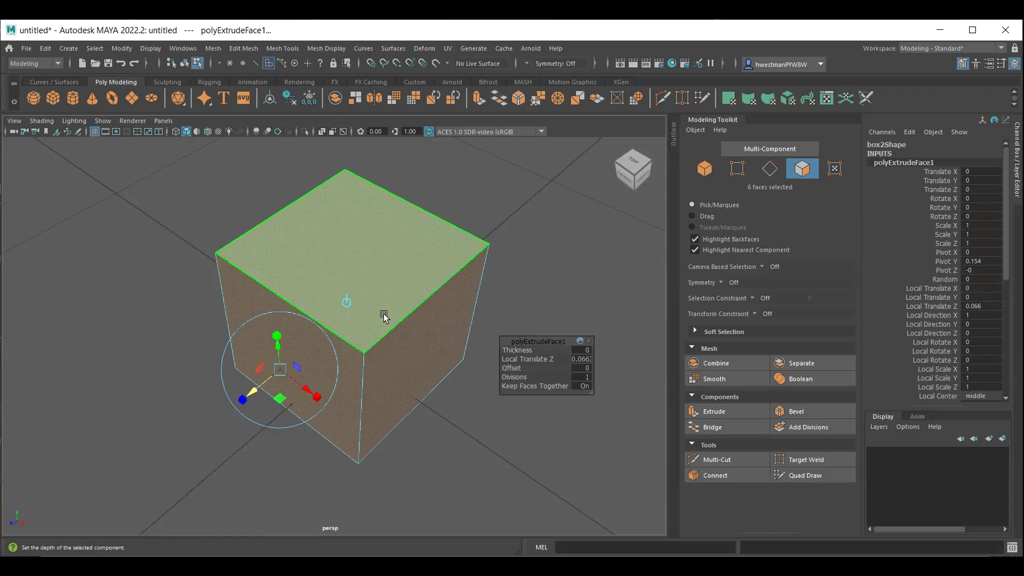
key("4")
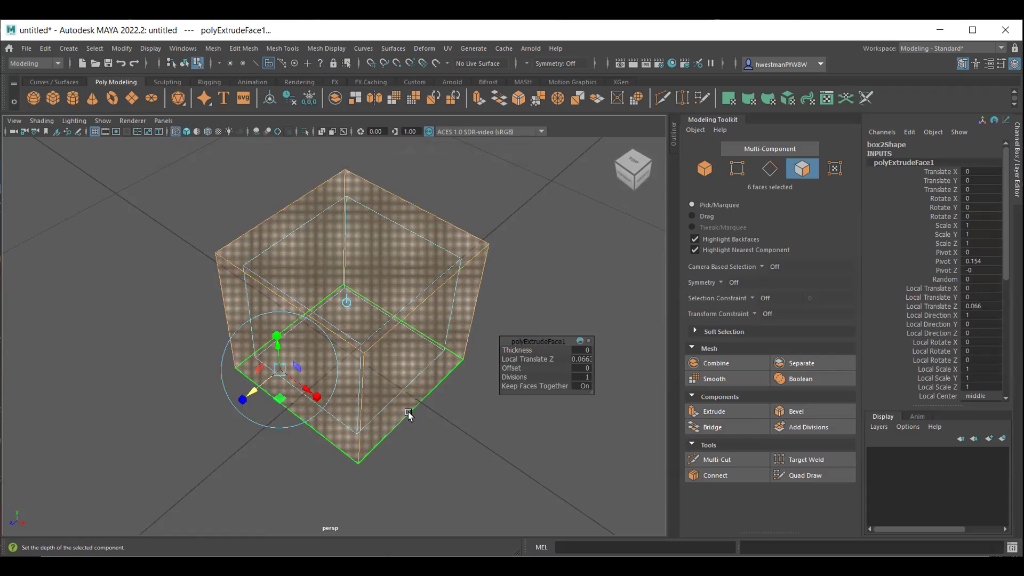
Step: Turn Keep Faces Together off so the six extruded faces separate, shown in shaded view
left_click(581, 387)
mouse_move(580, 386)
left_mouse_down("alt")
mouse_move(490, 413)
mouse_move(485, 389)
mouse_move(469, 384)
mouse_move(533, 407)
mouse_move(496, 411)
left_mouse_up("alt")
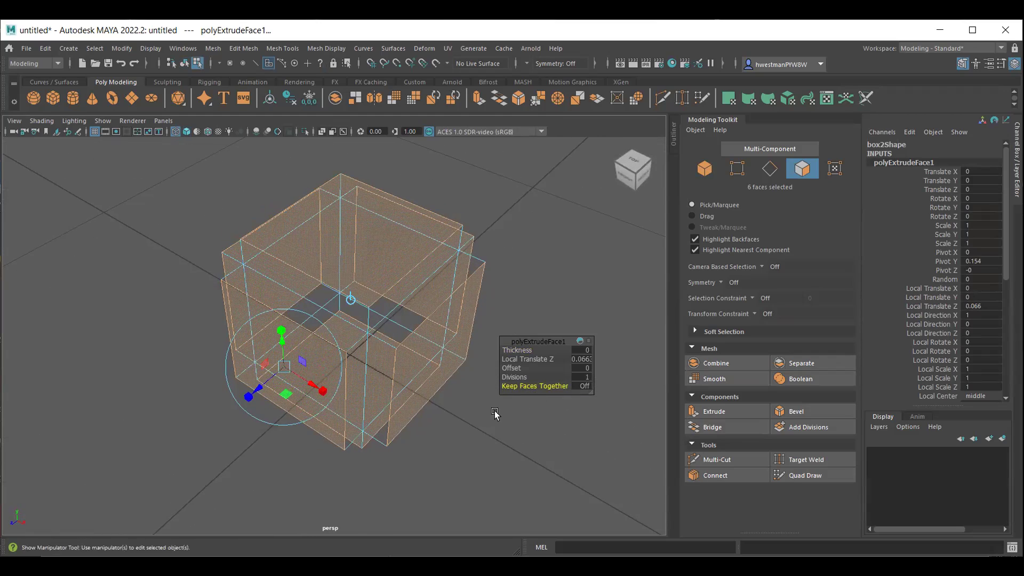
key("5")
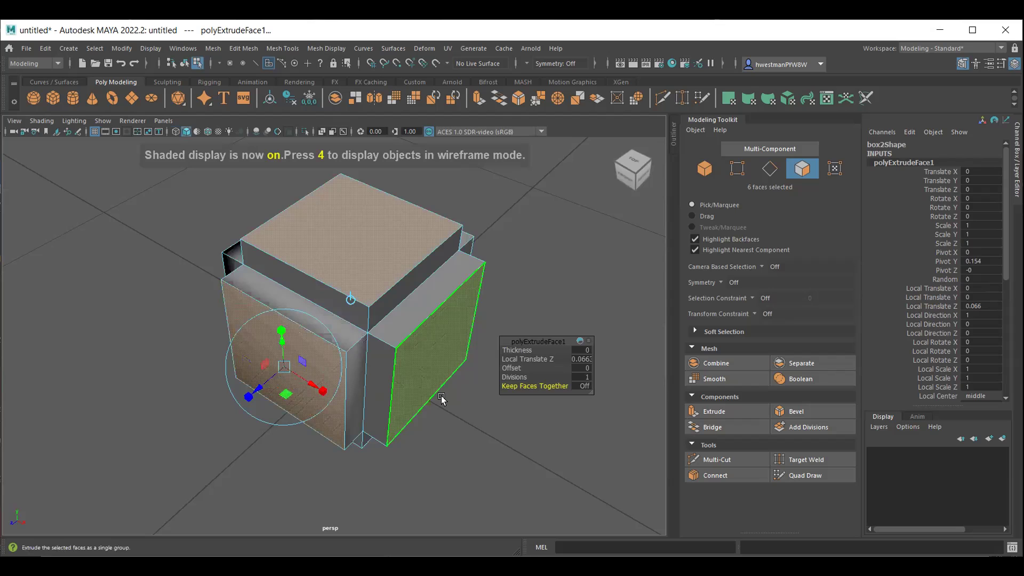
mouse_move(426, 405)
left_mouse_down("alt")
mouse_move(384, 400)
mouse_move(374, 411)
left_mouse_up("alt")
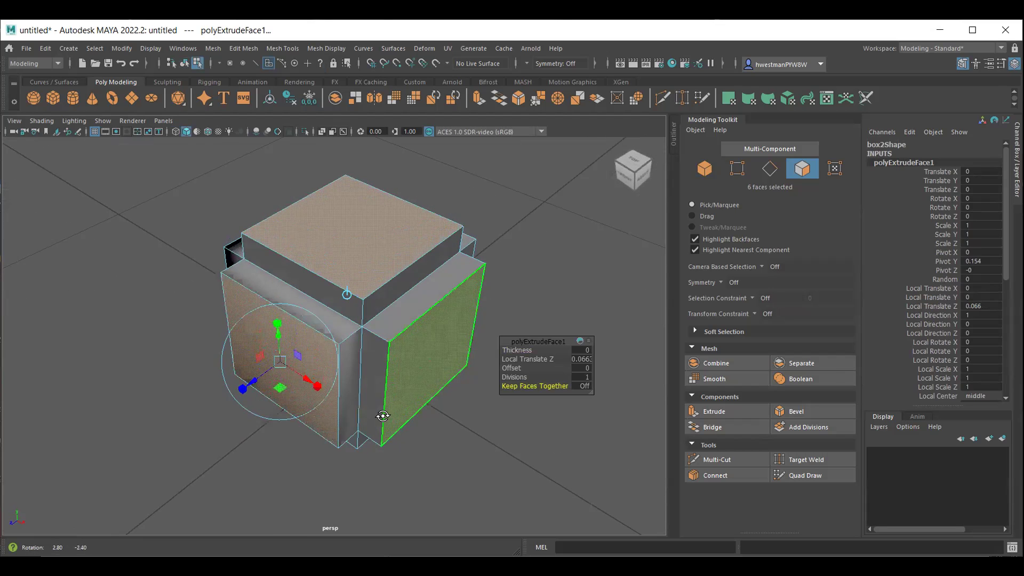
Step: Shrink the separated faces to about 0.633 scale and push them out 0.047 in Local Translate Z
left_click(239, 389)
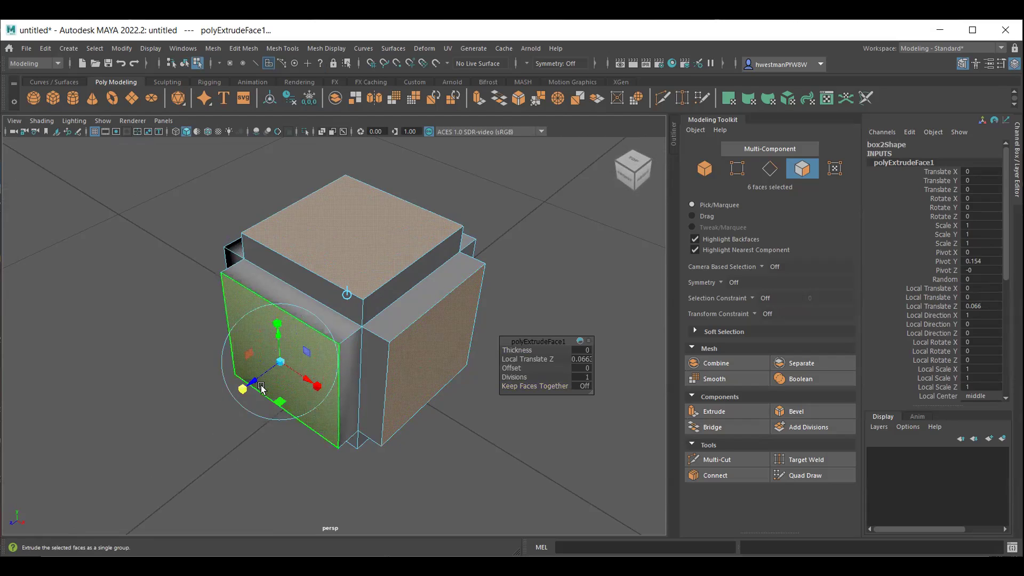
left_click_drag(280, 364, 266, 383)
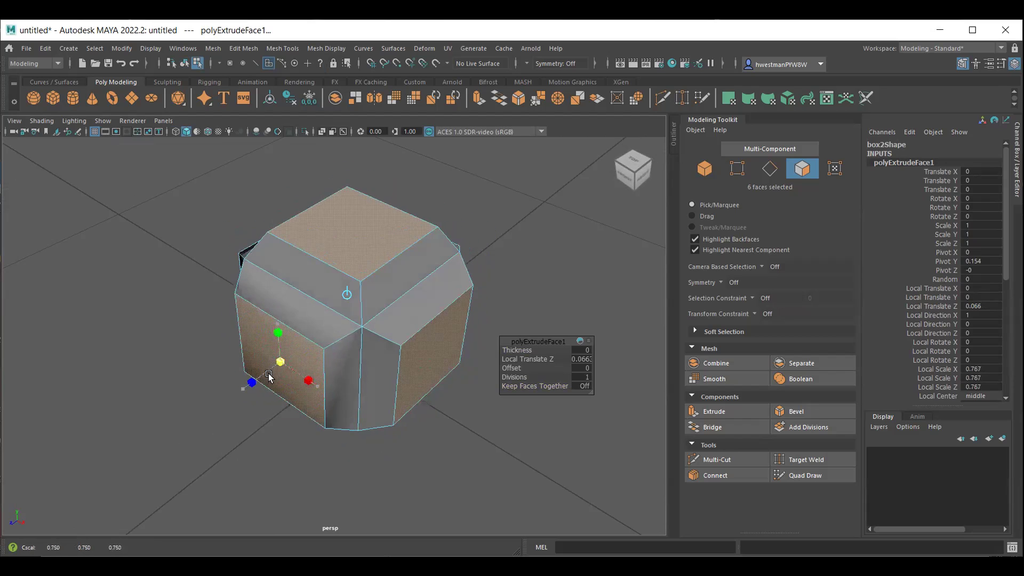
key("e")
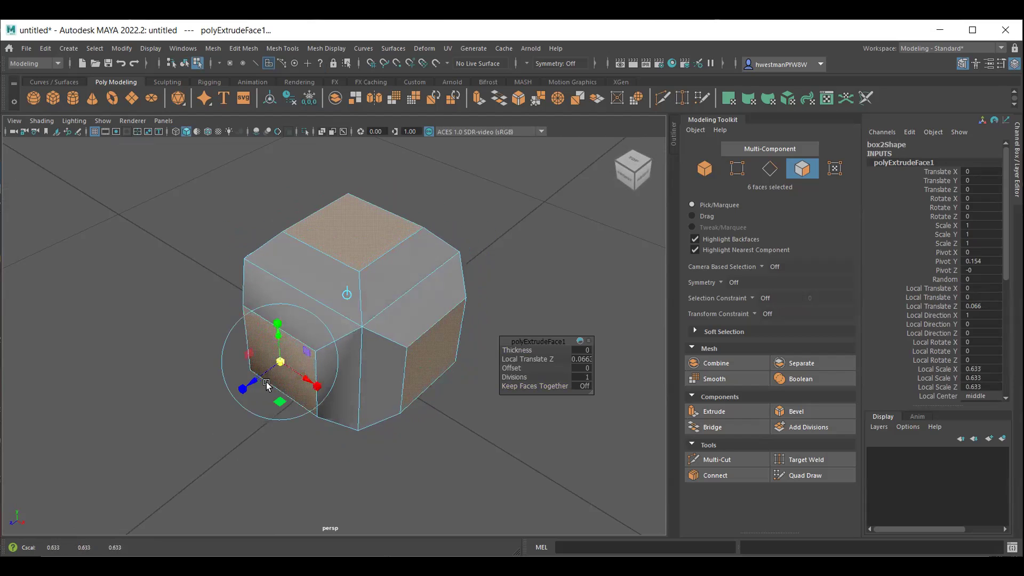
mouse_move(262, 431)
left_mouse_down("alt")
mouse_move(212, 407)
mouse_move(202, 286)
mouse_move(263, 320)
mouse_move(292, 371)
mouse_move(263, 448)
mouse_move(266, 418)
left_mouse_up("alt")
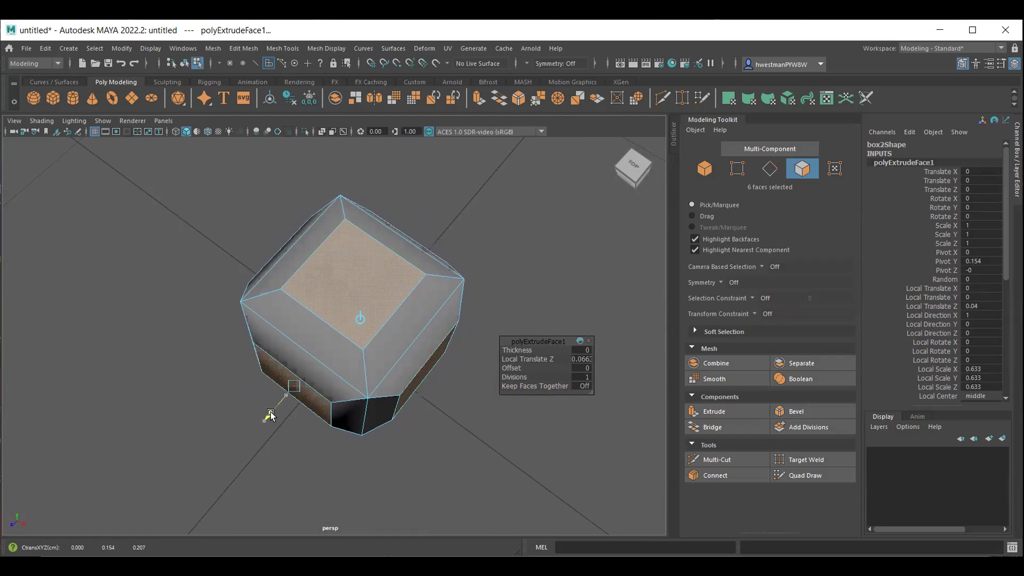
left_click_drag(266, 417, 267, 416)
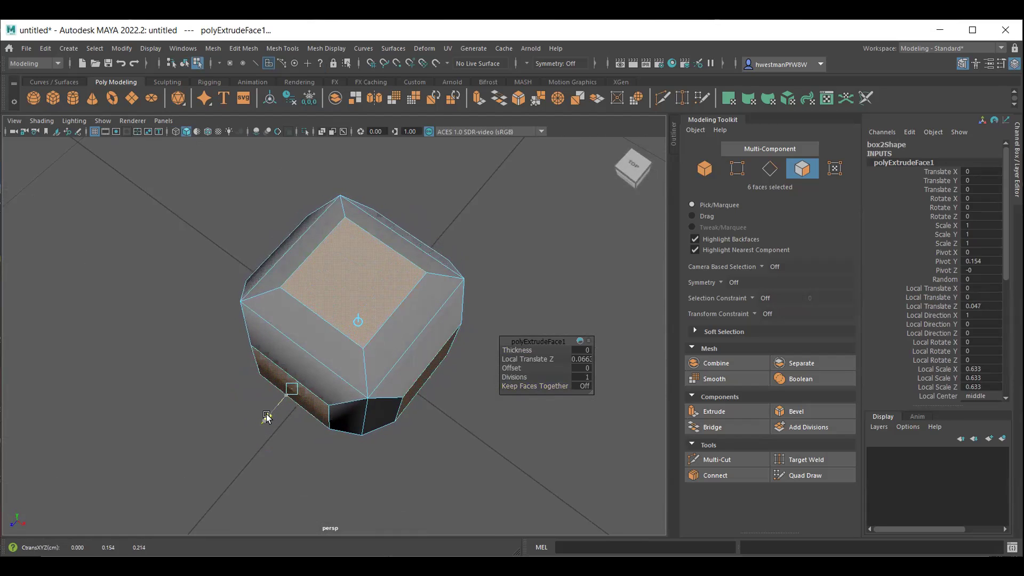
mouse_move(246, 475)
left_mouse_down("alt")
mouse_move(310, 362)
mouse_move(353, 471)
mouse_move(297, 419)
mouse_move(263, 419)
mouse_move(287, 427)
left_mouse_up("alt")
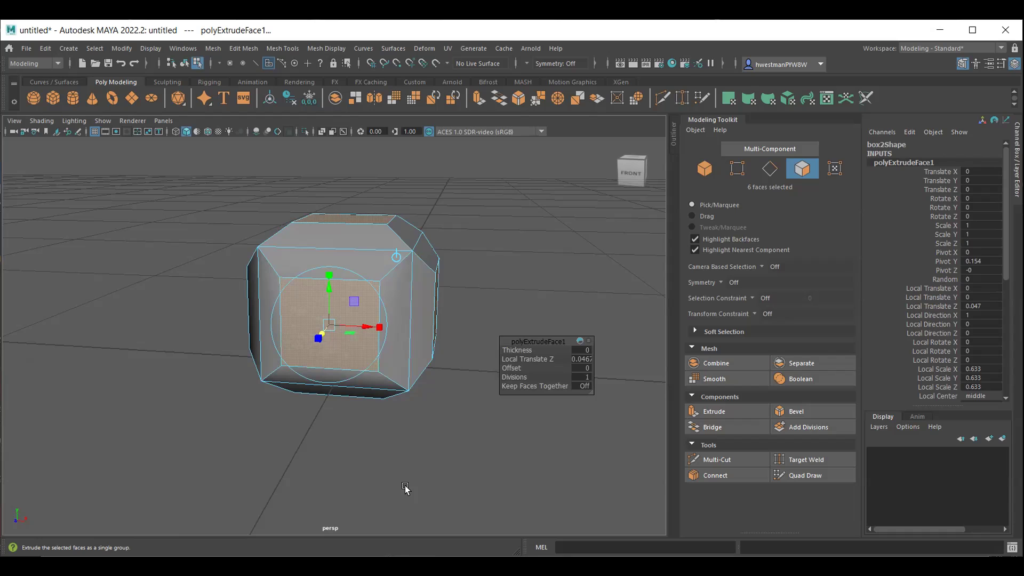
key("q")
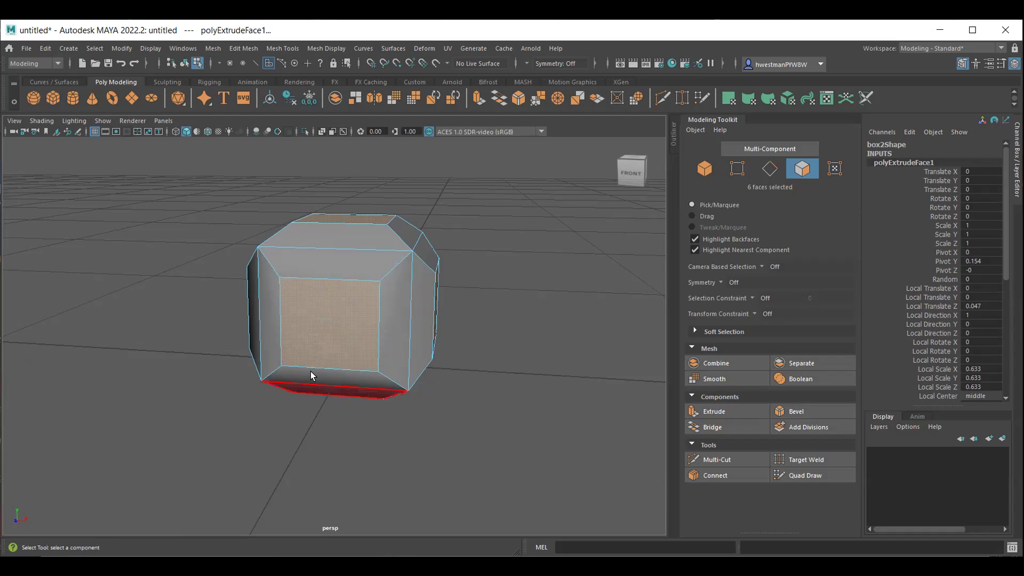
Step: Set box2 to Object Mode, check its cage-free smooth preview, then return to the faceted display
mouse_move(331, 300)
right_mouse_down()
mouse_move(387, 288)
mouse_move(406, 256)
right_mouse_up()
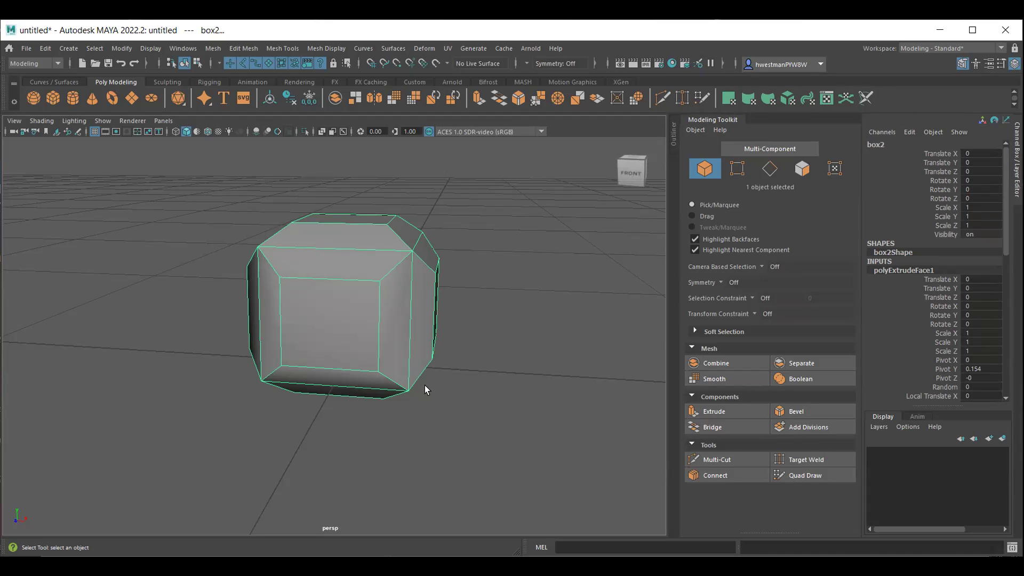
key("2")
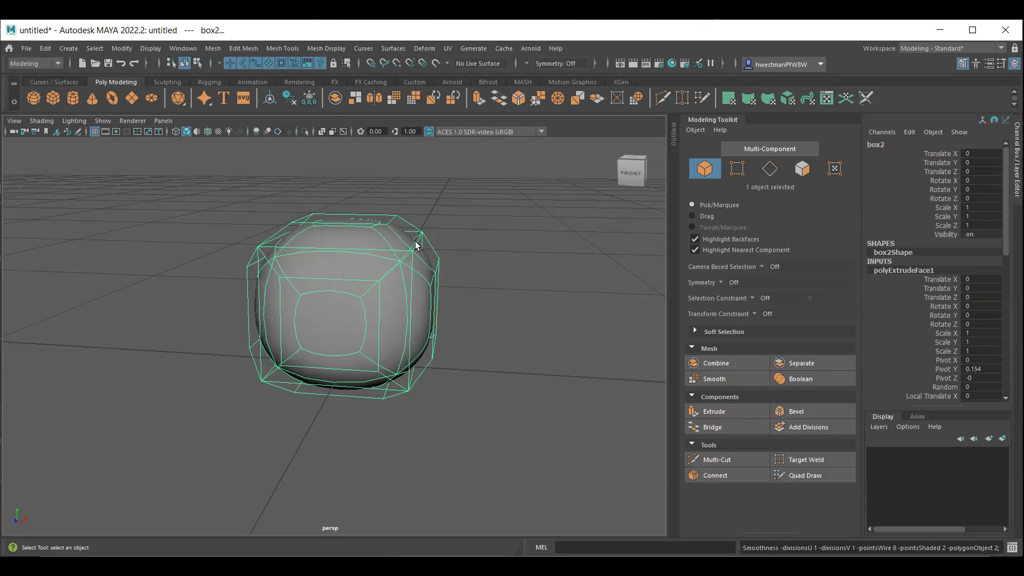
key("3")
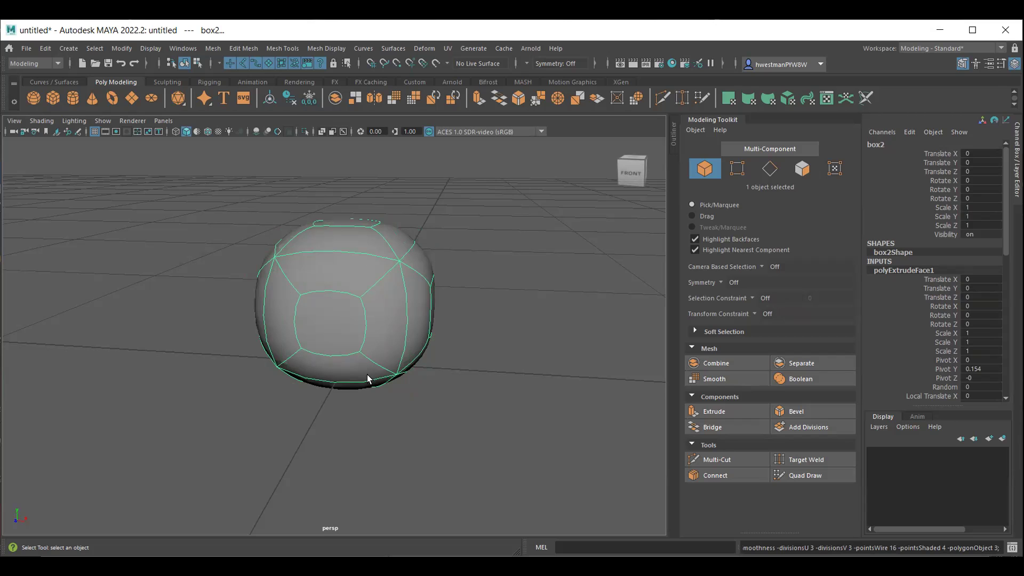
mouse_move(343, 366)
left_mouse_down("alt")
mouse_move(323, 319)
mouse_move(347, 393)
left_mouse_up("alt")
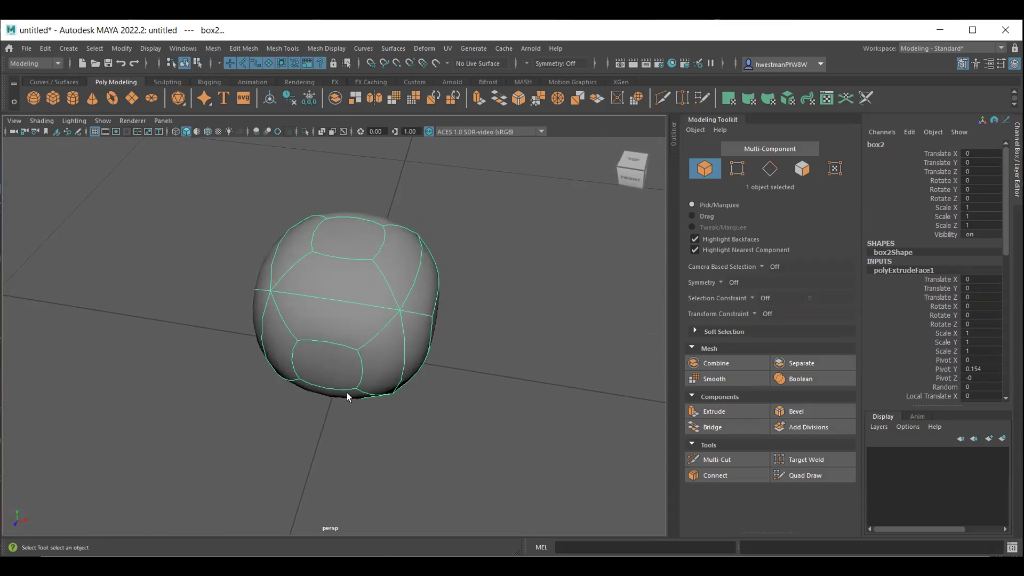
key("1")
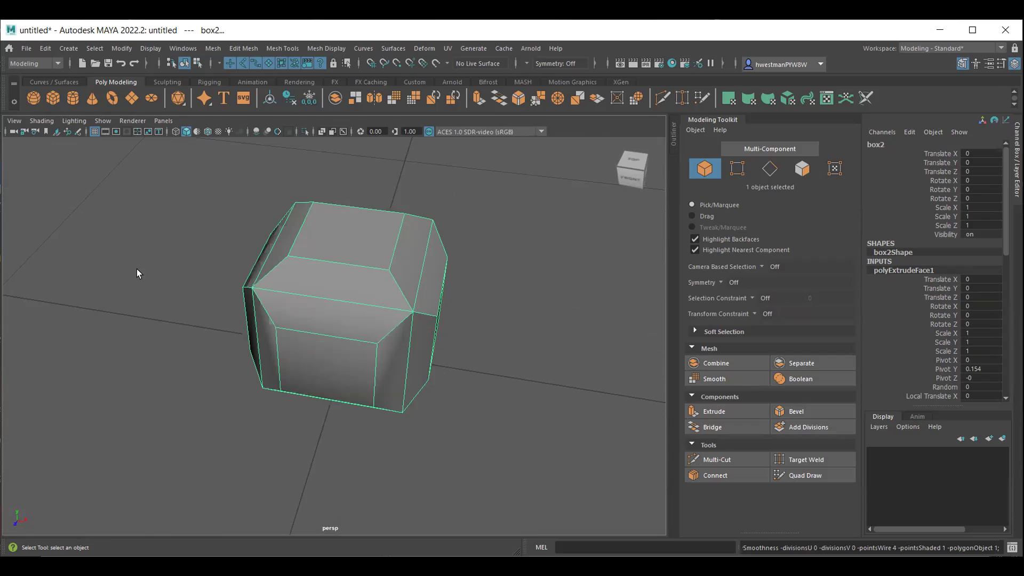
Step: Apply Mesh > Smooth to the chamfered box
left_click(211, 48)
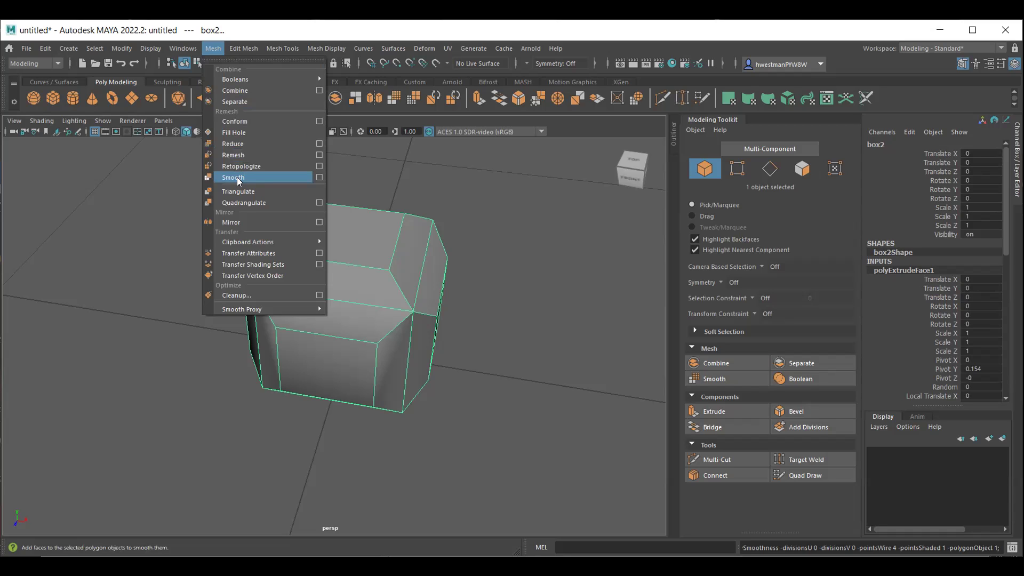
left_click(238, 180)
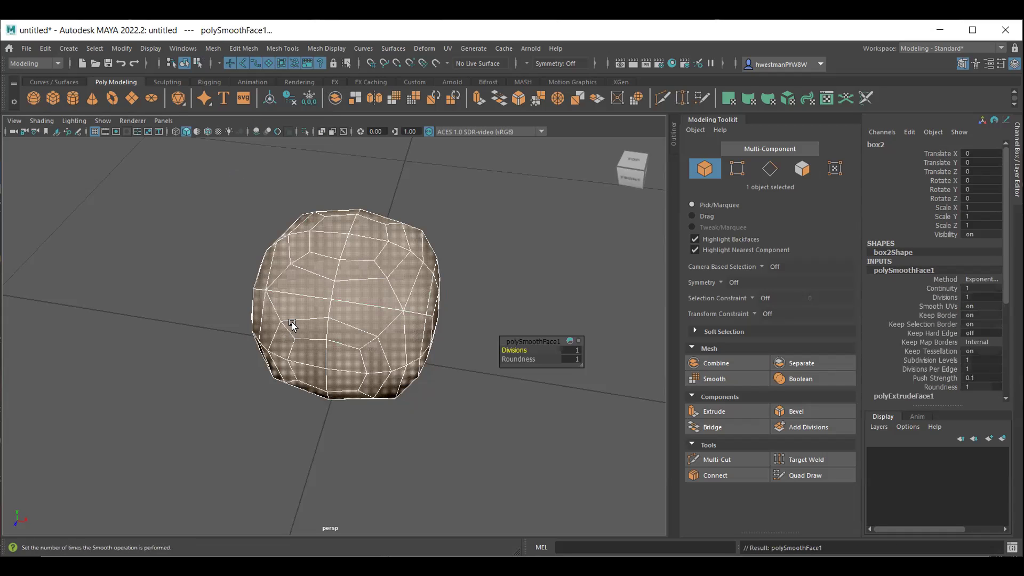
mouse_move(361, 316)
left_mouse_down("alt")
mouse_move(342, 352)
mouse_move(304, 323)
mouse_move(295, 295)
mouse_move(330, 273)
mouse_move(422, 291)
mouse_move(418, 303)
left_mouse_up("alt")
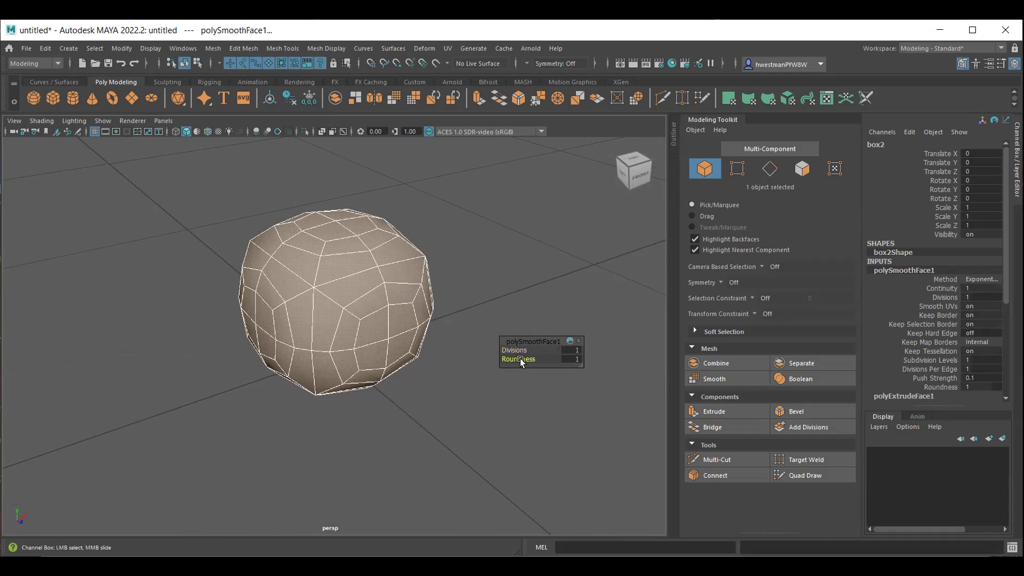
Step: Try other Roundness and Divisions values for polySmoothFace1, leaving both at 1
mouse_move(521, 361)
left_mouse_down()
mouse_move(532, 358)
mouse_move(508, 360)
mouse_move(528, 360)
left_mouse_up()
mouse_move(515, 361)
left_mouse_down()
mouse_move(491, 361)
mouse_move(504, 362)
left_mouse_up()
key("ctrl+z")
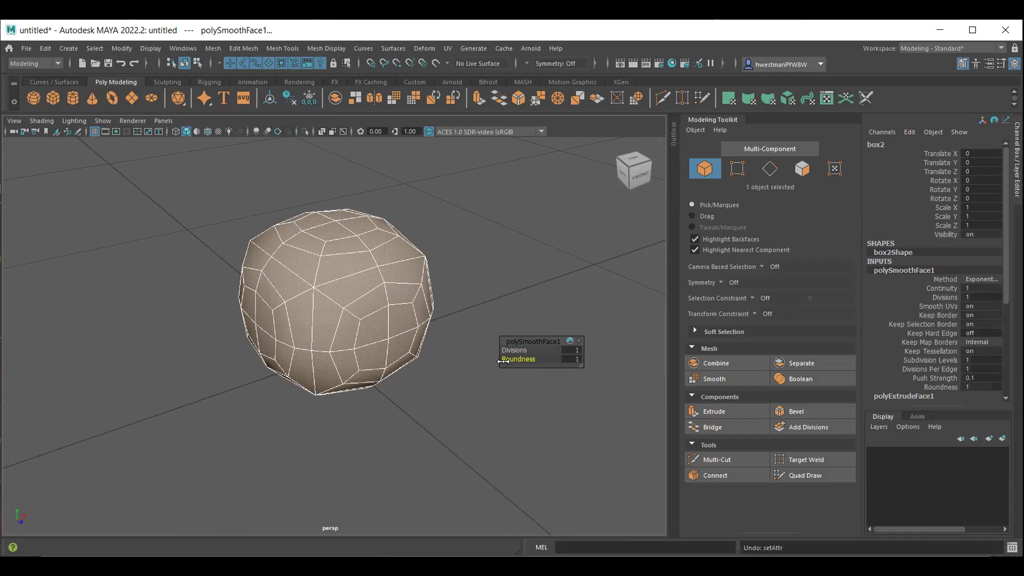
left_click(514, 350)
mouse_move(512, 347)
middle_mouse_down()
mouse_move(523, 350)
mouse_move(509, 349)
middle_mouse_up()
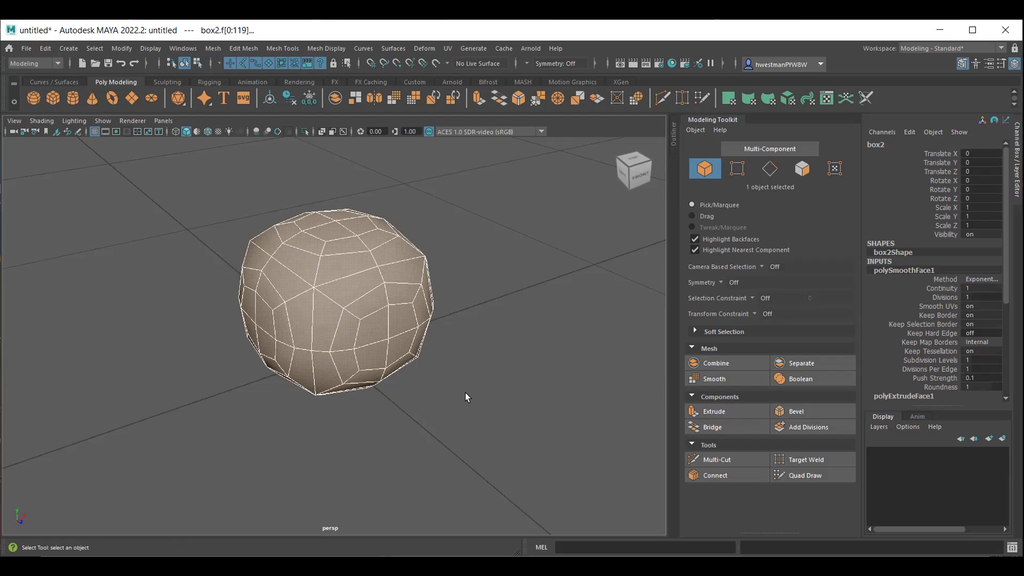
Step: Switch the smoothed rock back to Object Mode and select it
right_click_drag(326, 302, 389, 256)
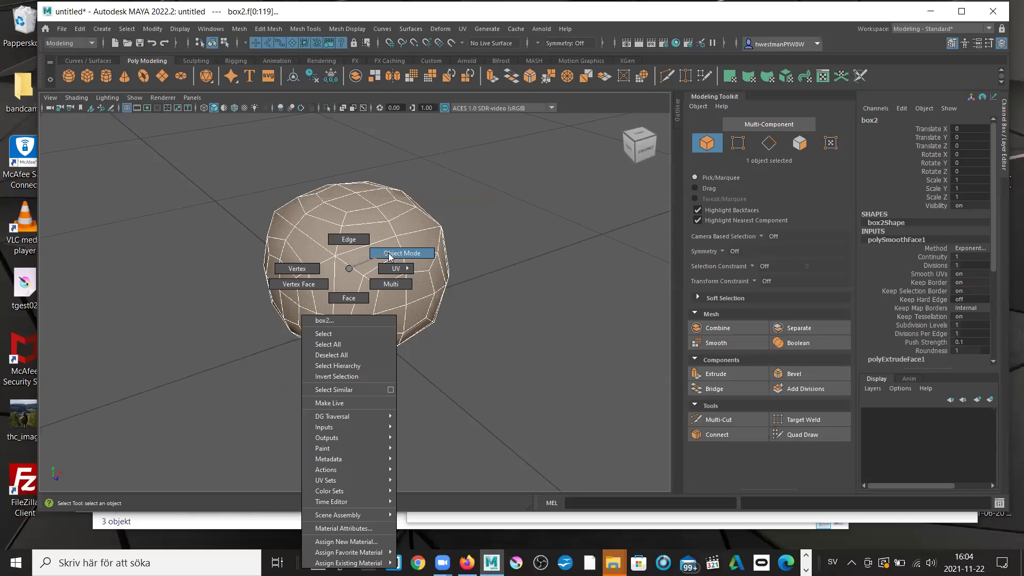
left_click(491, 320)
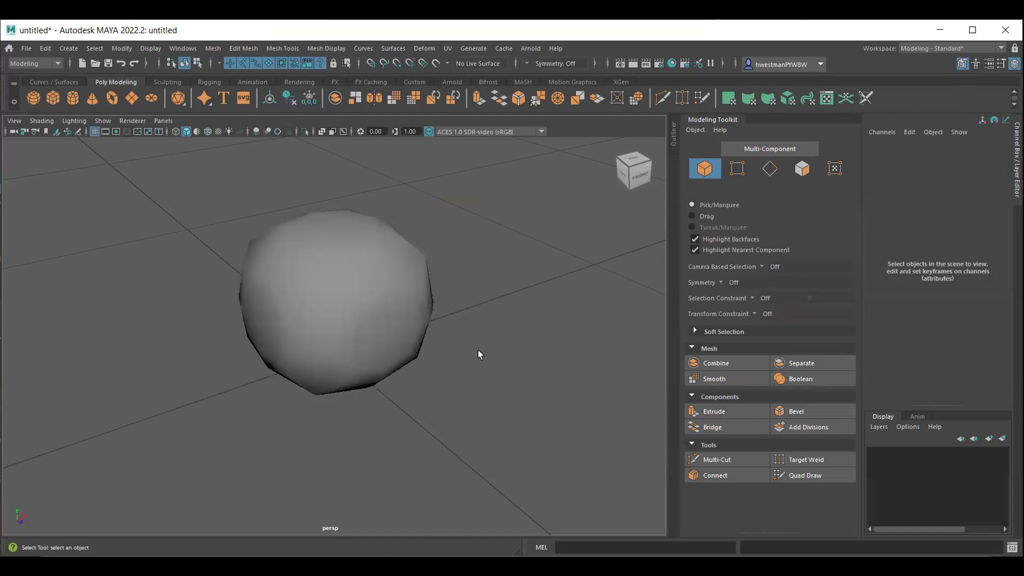
left_click(338, 322)
Step: Orbit and zoom around the rock to inspect it from several angles
mouse_move(446, 370)
left_mouse_down("alt")
mouse_move(423, 390)
mouse_move(446, 309)
mouse_move(507, 341)
mouse_move(512, 379)
left_mouse_up("alt")
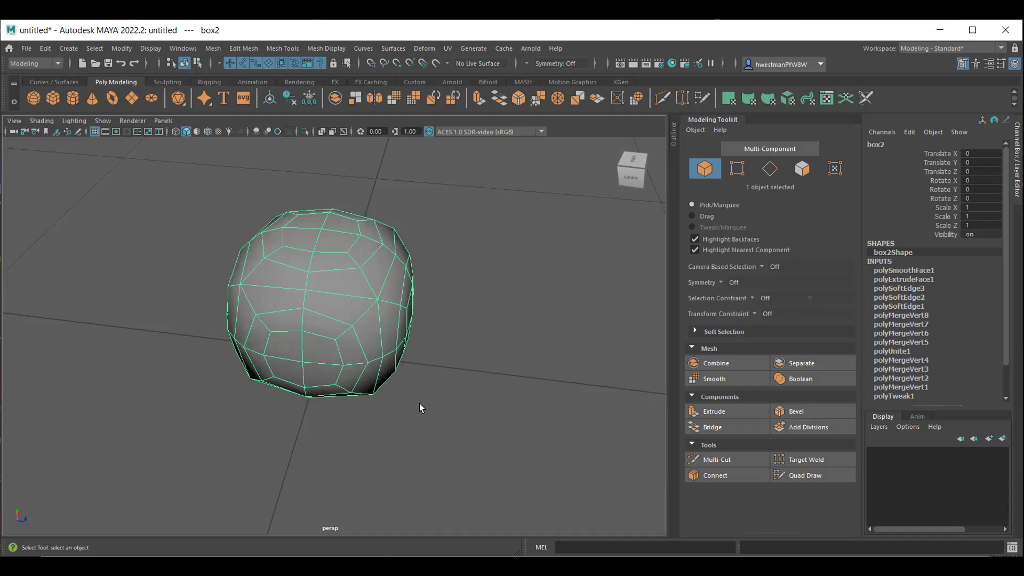
mouse_move(411, 409)
left_mouse_down("alt")
mouse_move(361, 327)
mouse_move(392, 397)
mouse_move(389, 415)
left_mouse_up("alt")
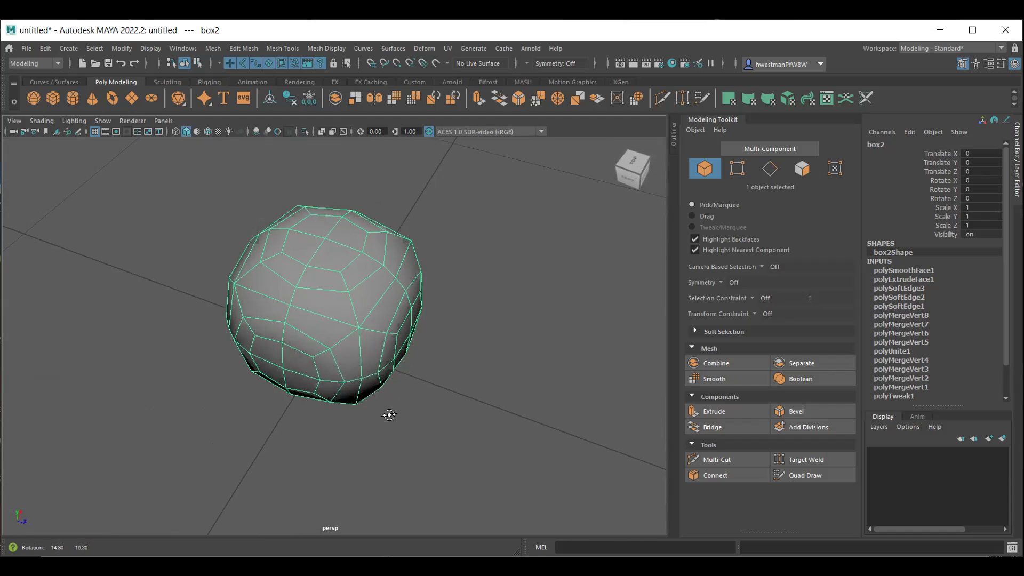
scroll(397, 381, "down", 3)
scroll(396, 381, "up", 5)
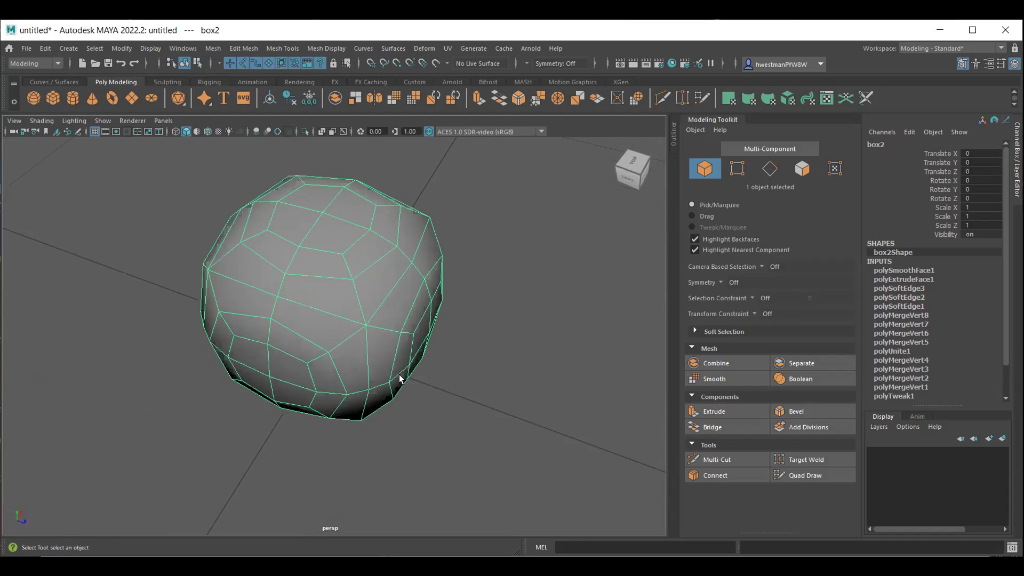
mouse_move(397, 380)
left_mouse_down("alt")
mouse_move(364, 362)
mouse_move(359, 338)
mouse_move(327, 326)
mouse_move(326, 335)
mouse_move(337, 335)
mouse_move(326, 290)
mouse_move(340, 337)
left_mouse_up("alt")
scroll(328, 338, "up", 2)
scroll(335, 339, "down", 2)
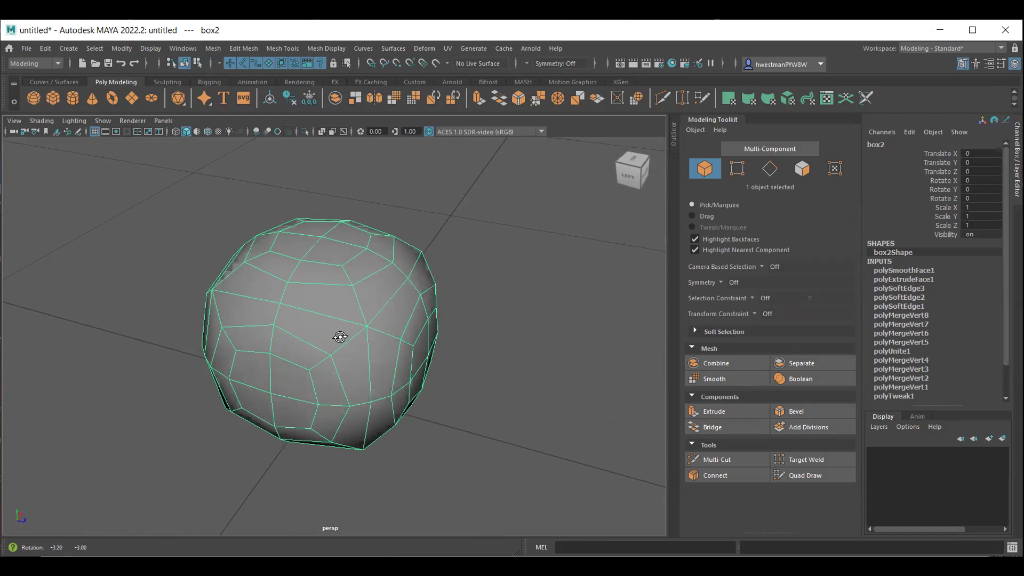